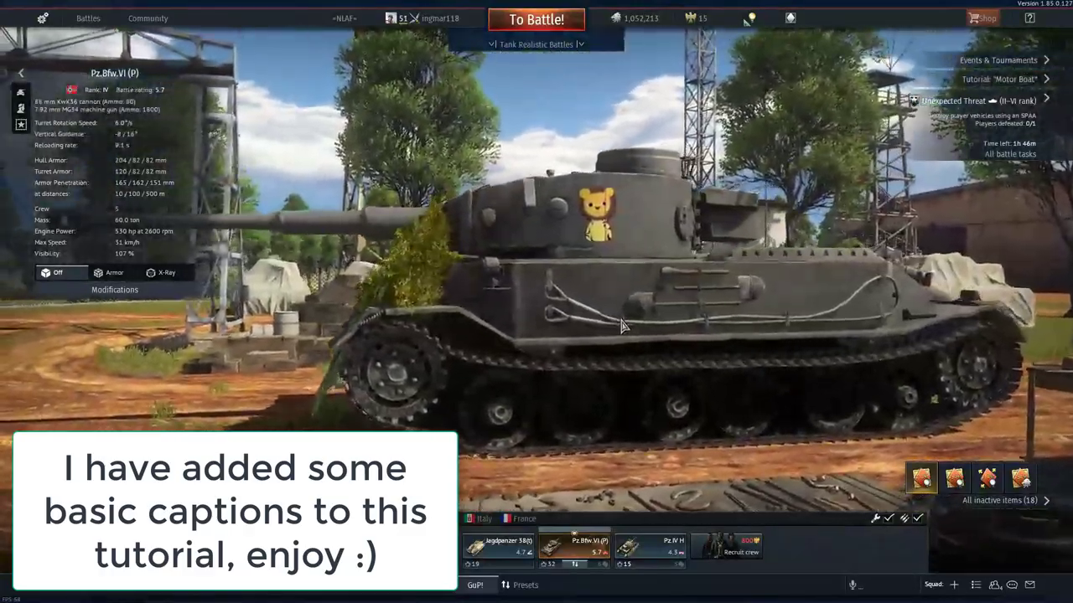
Orbit around the skinned tanks, showing the Pz.IV H, then switch to the Japanese vehicles.
drag(622, 325, 495, 322)
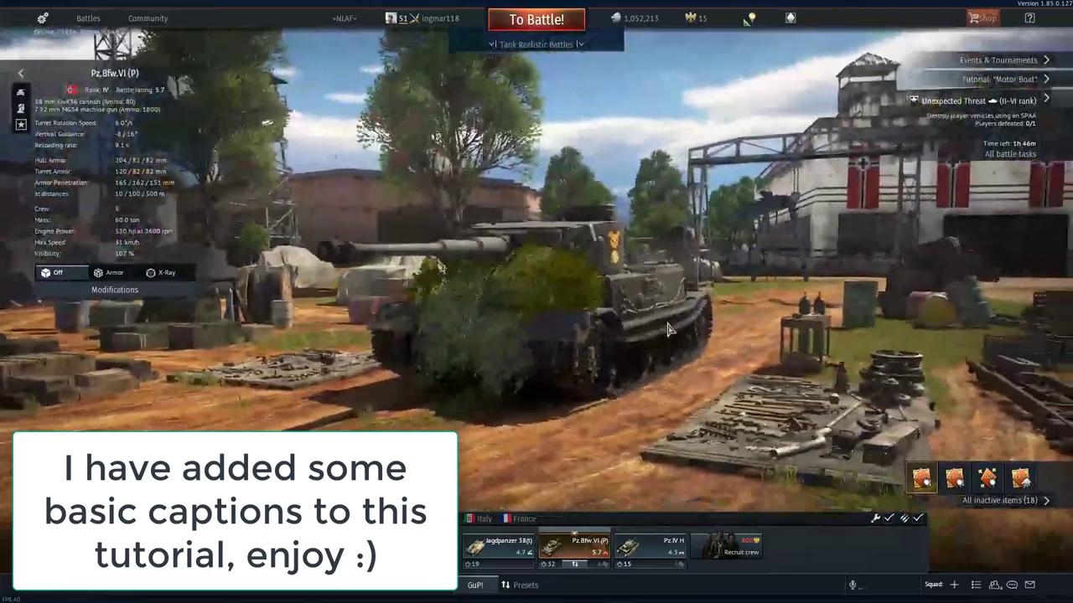
drag(668, 329, 708, 332)
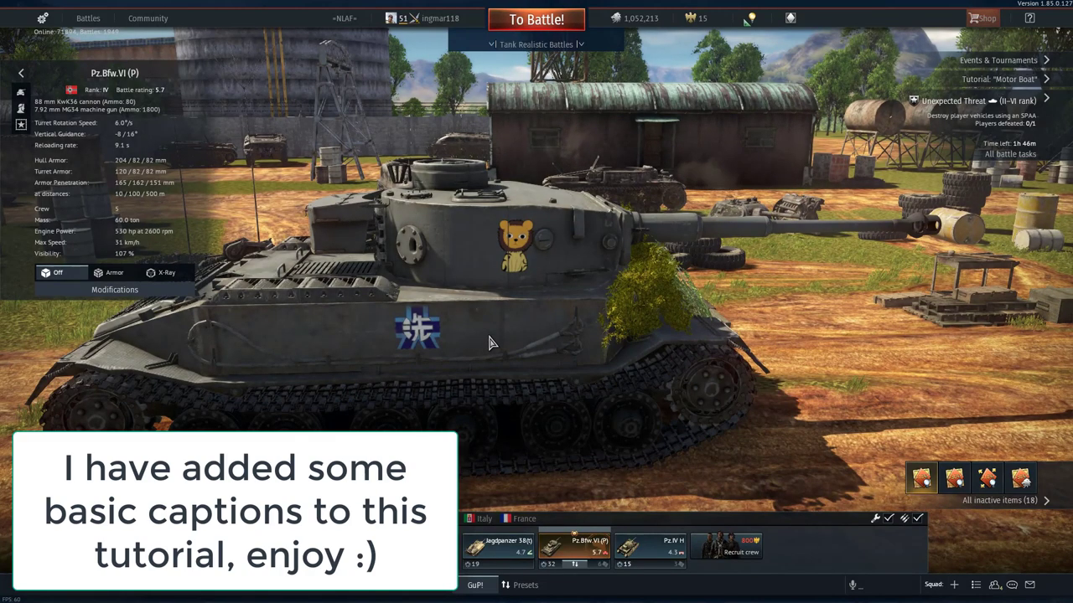
click(656, 550)
drag(534, 419, 444, 408)
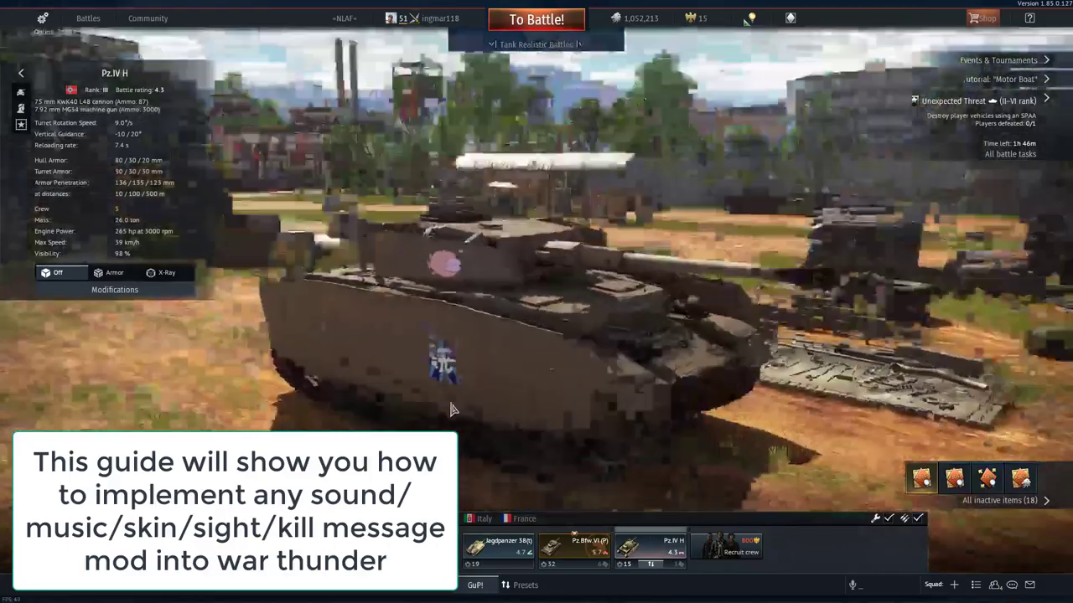
click(401, 519)
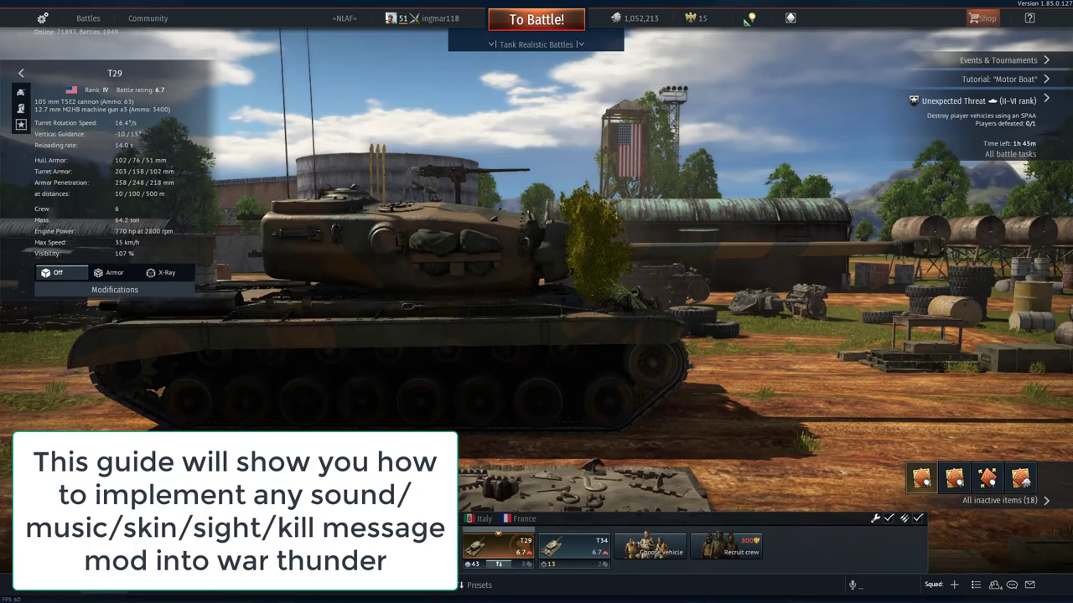
Apply the template user skin to the M24 from the research tree.
key(n)
click(267, 244)
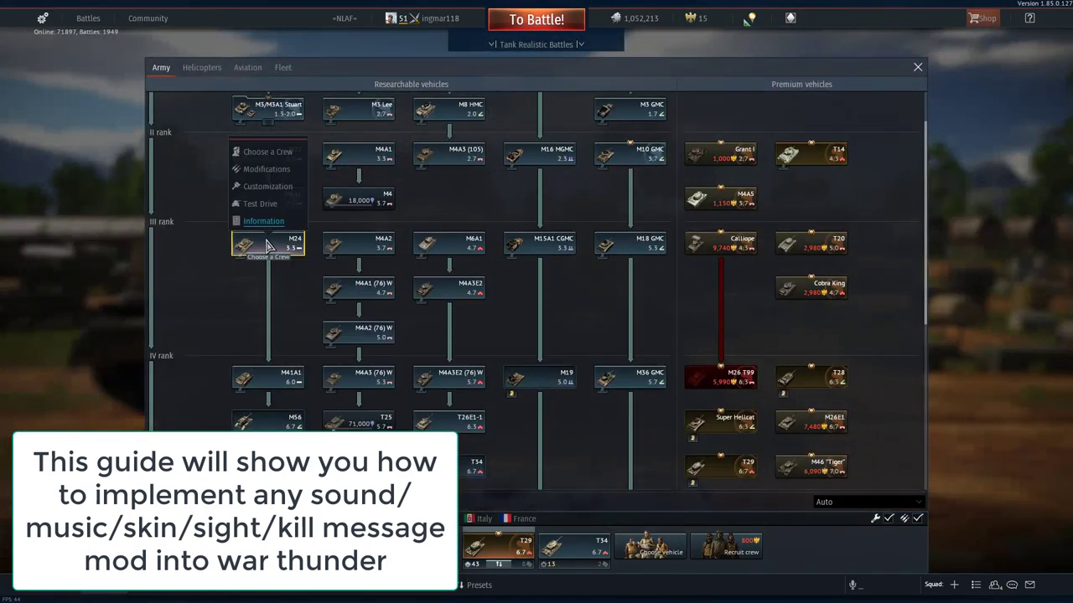
click(292, 186)
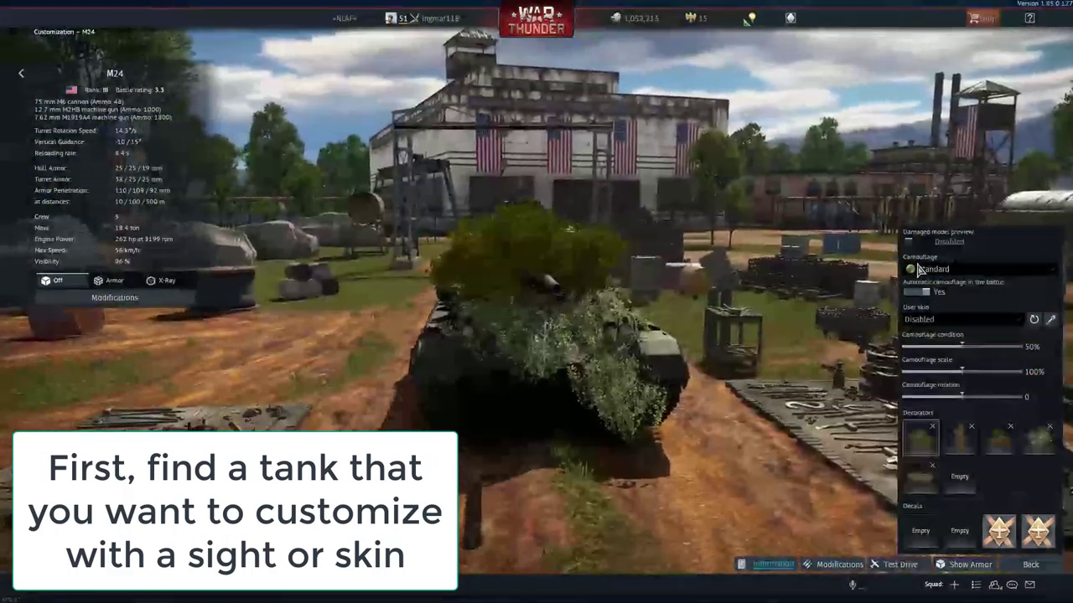
click(943, 319)
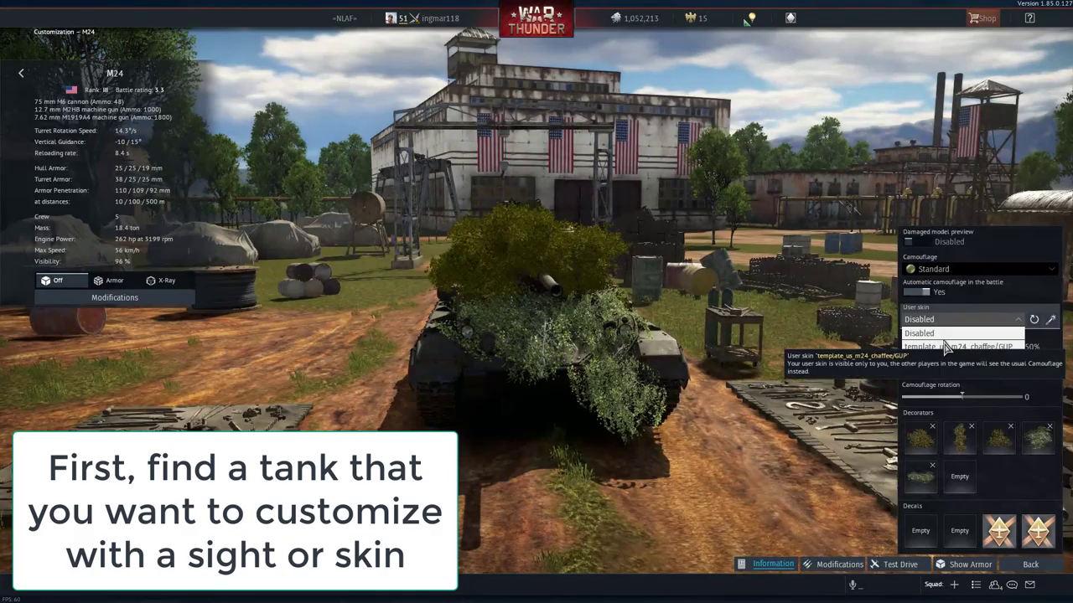
click(945, 347)
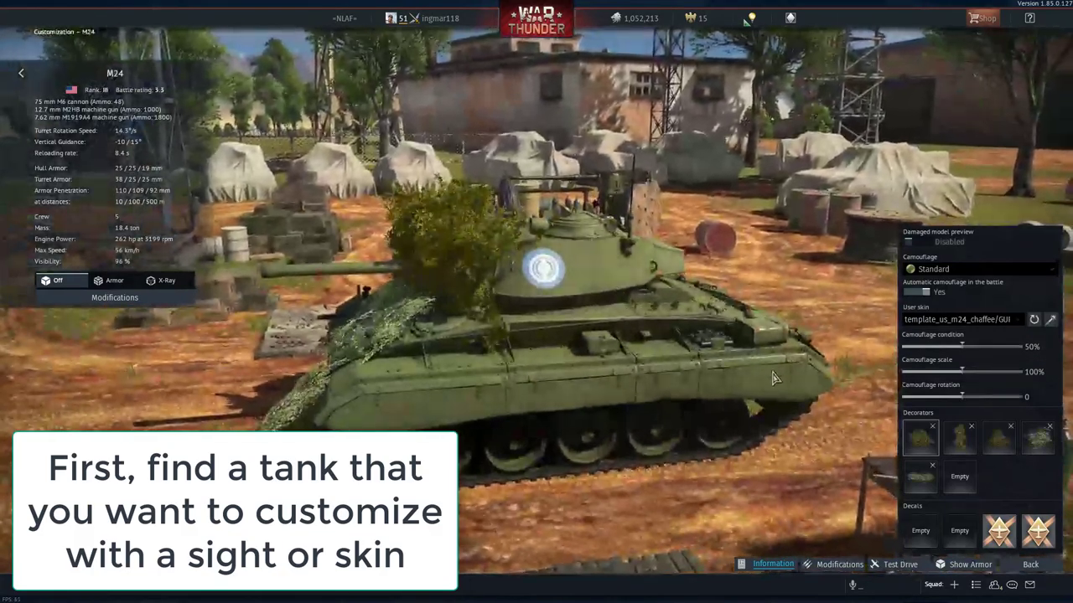
Return to the research tree and bring up the M4A1's customization.
click(1029, 564)
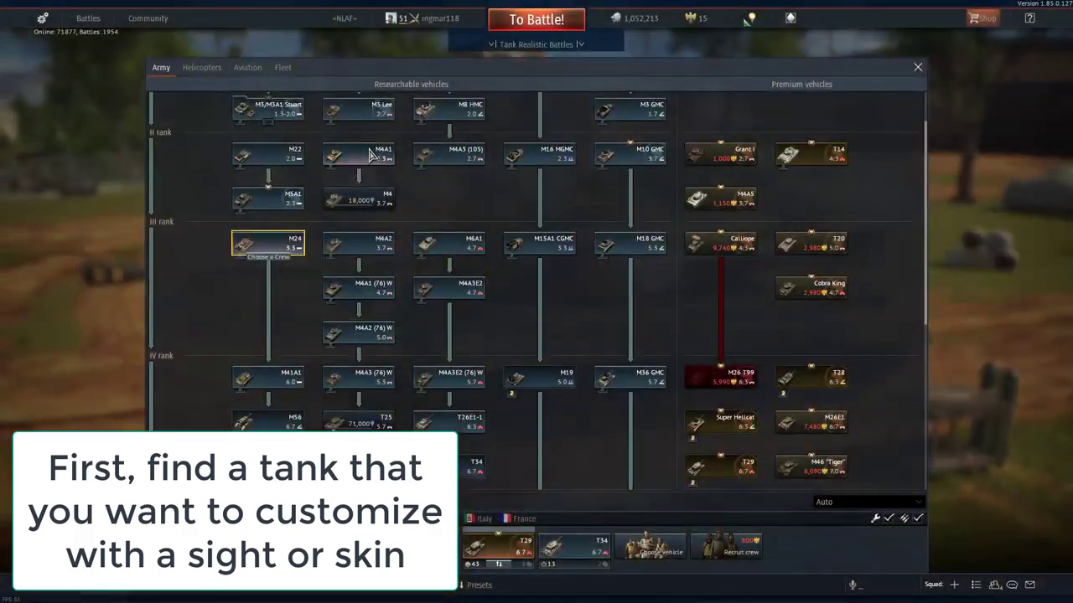
click(369, 155)
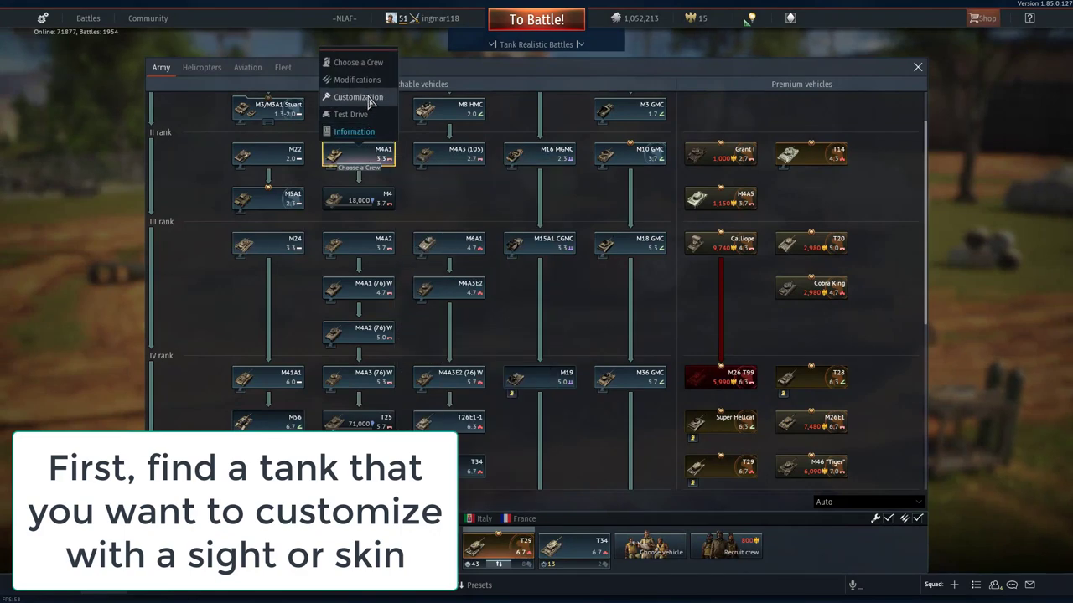
click(360, 98)
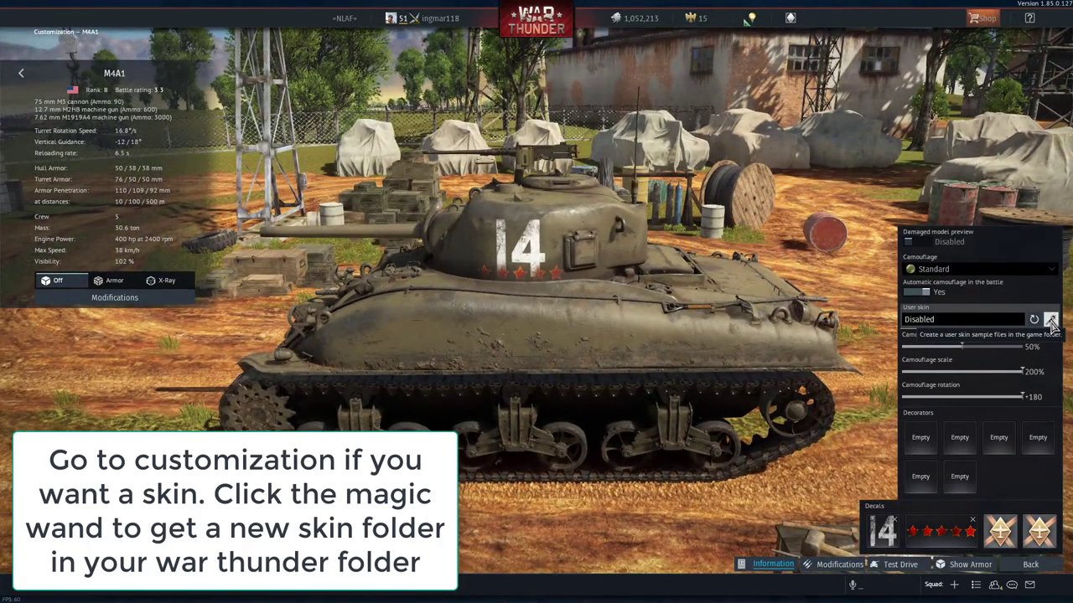
Generate a sample M4A1 user skin, try it on, then set the user skin back to Disabled.
click(1051, 321)
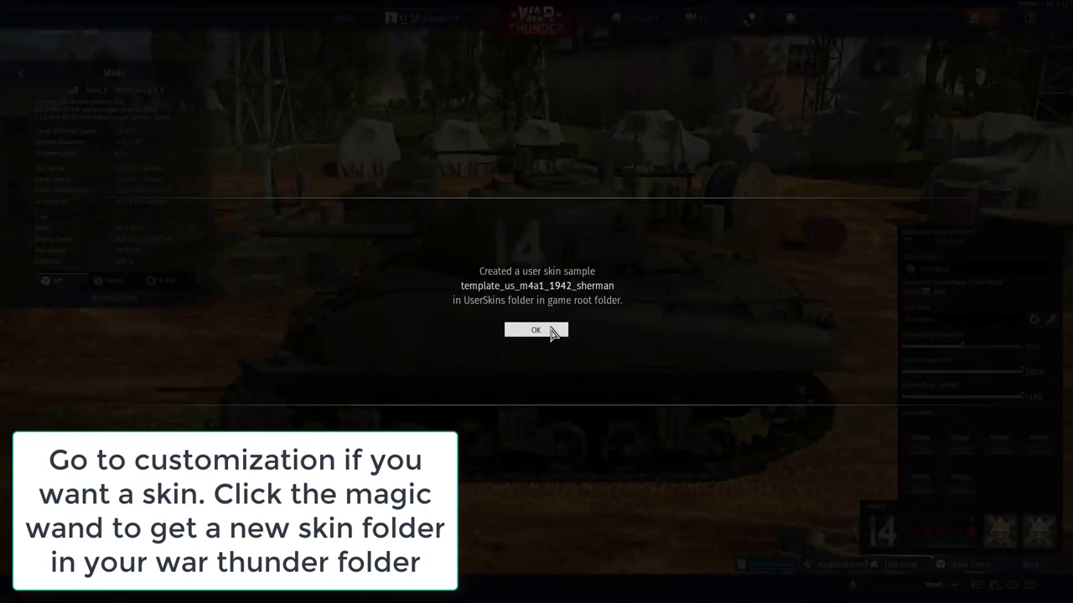
click(536, 331)
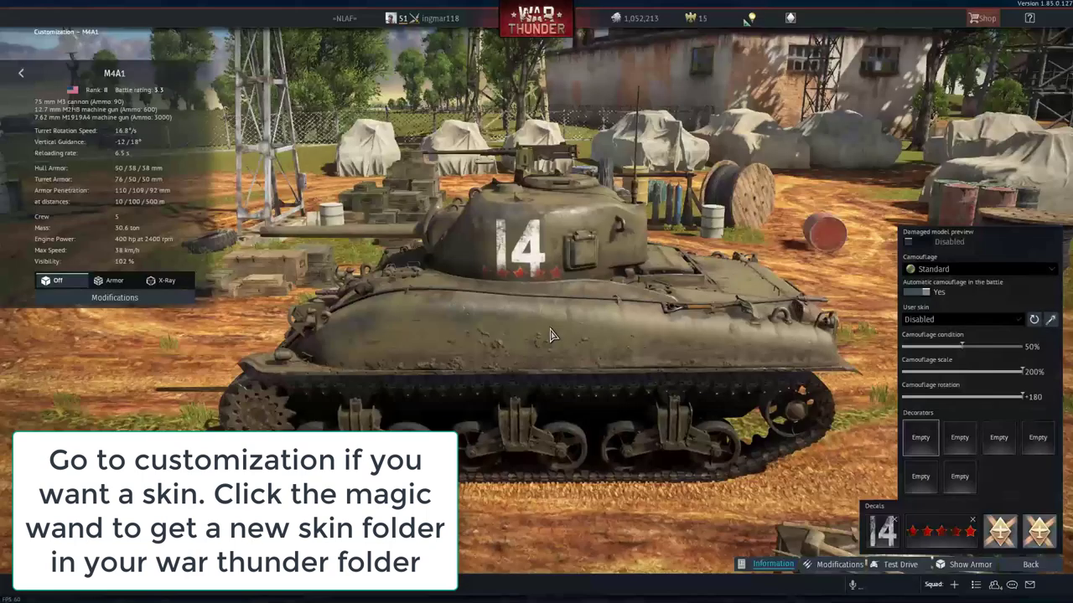
click(938, 319)
click(934, 349)
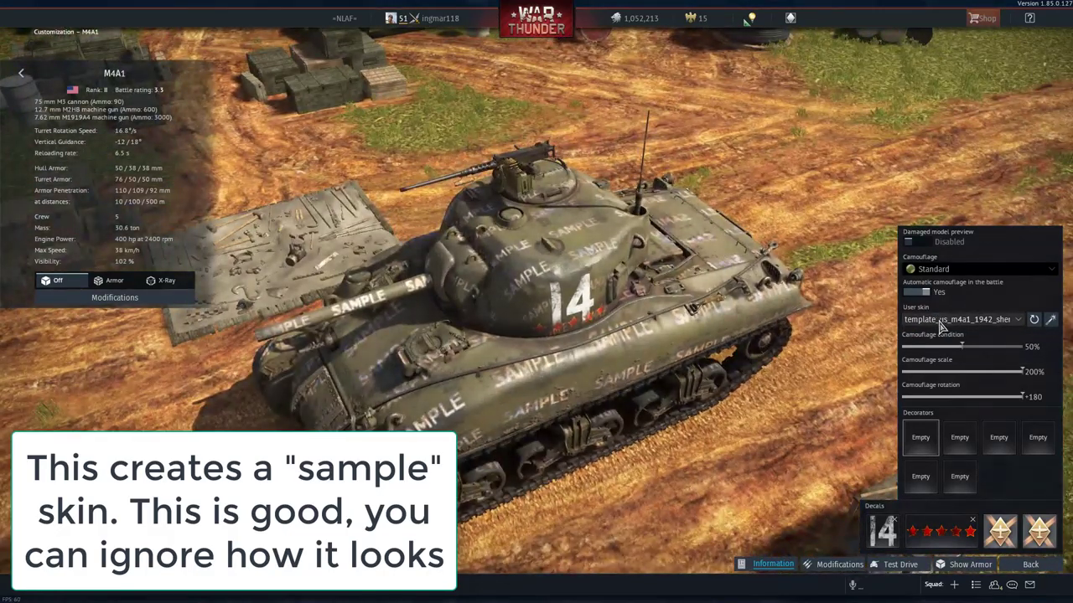
click(939, 320)
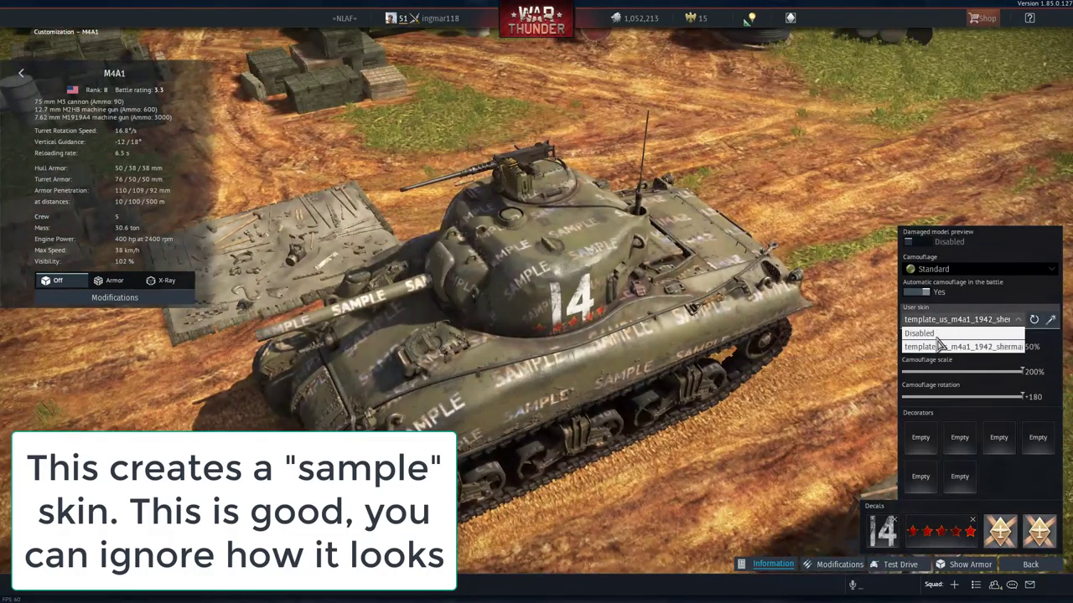
click(938, 335)
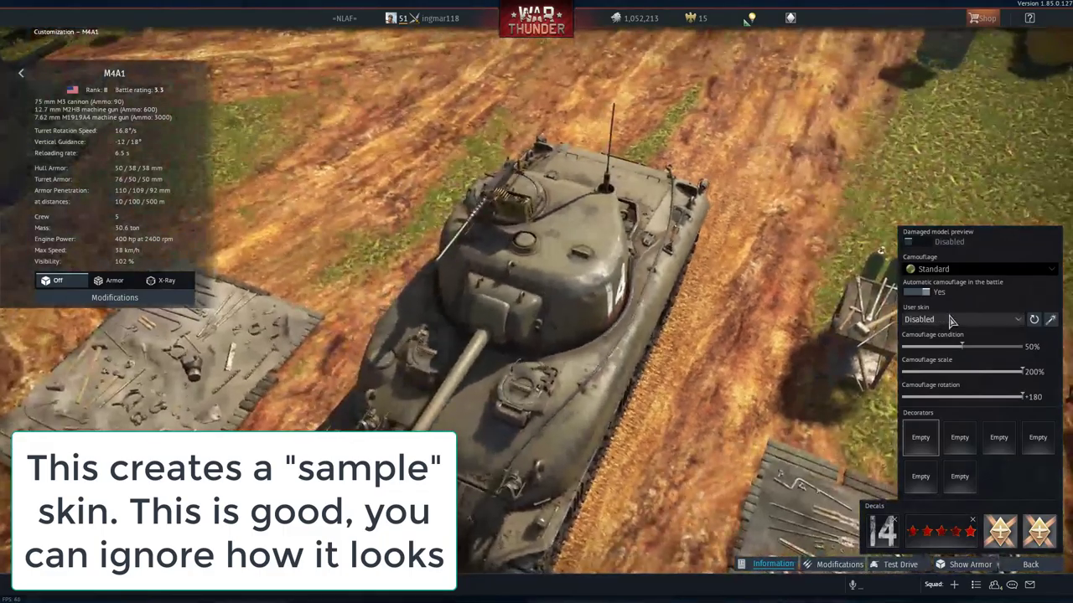
click(938, 319)
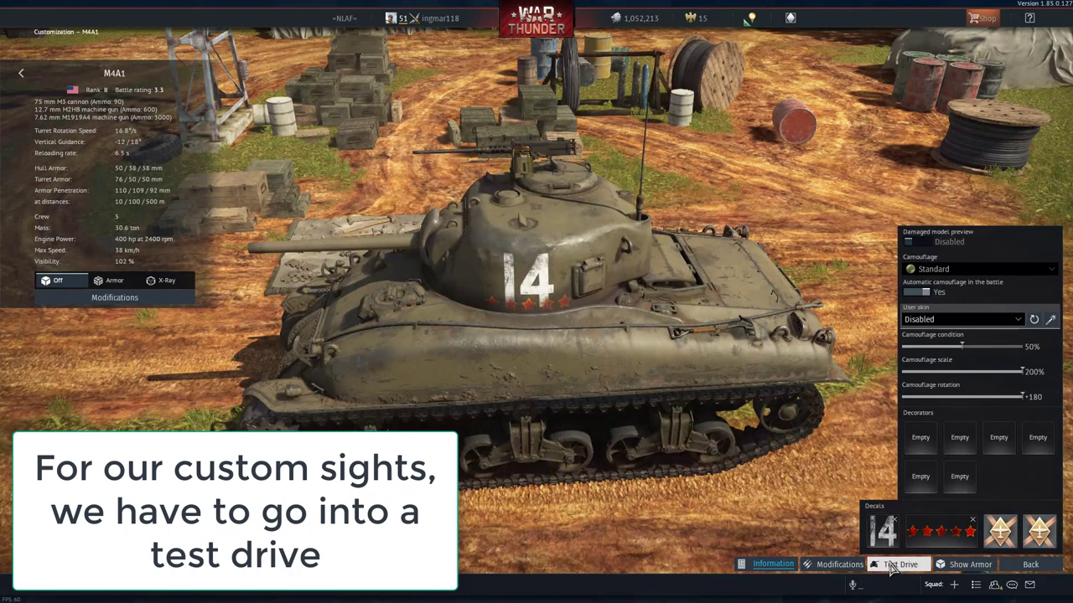
Start the M4A1 test drive with the alternative sight grid set to us_telescope_m38_normal.
click(928, 566)
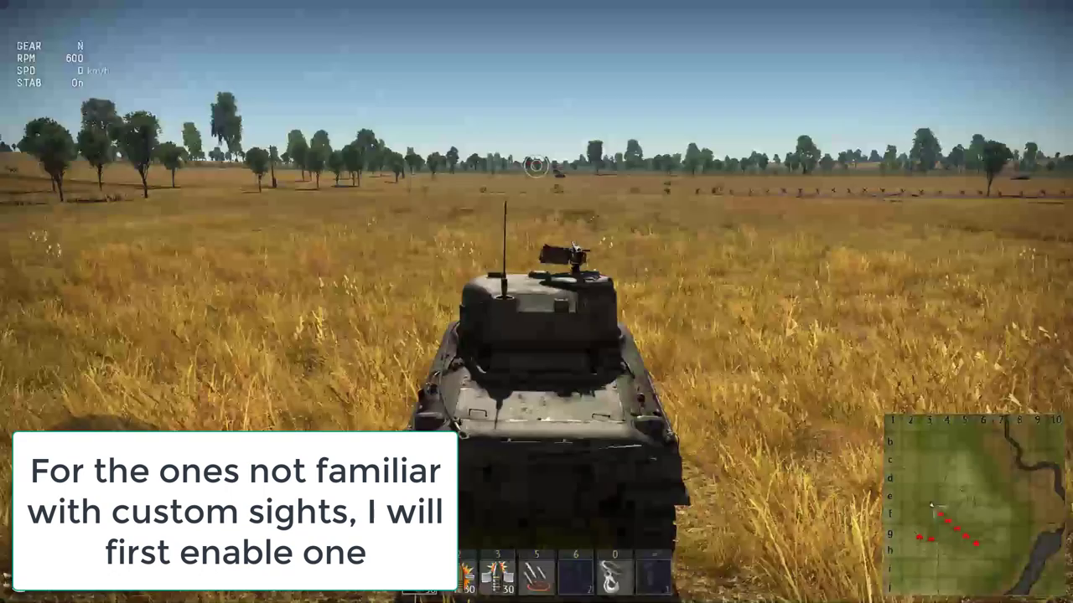
key(shift)
key(shift)
key(Escape)
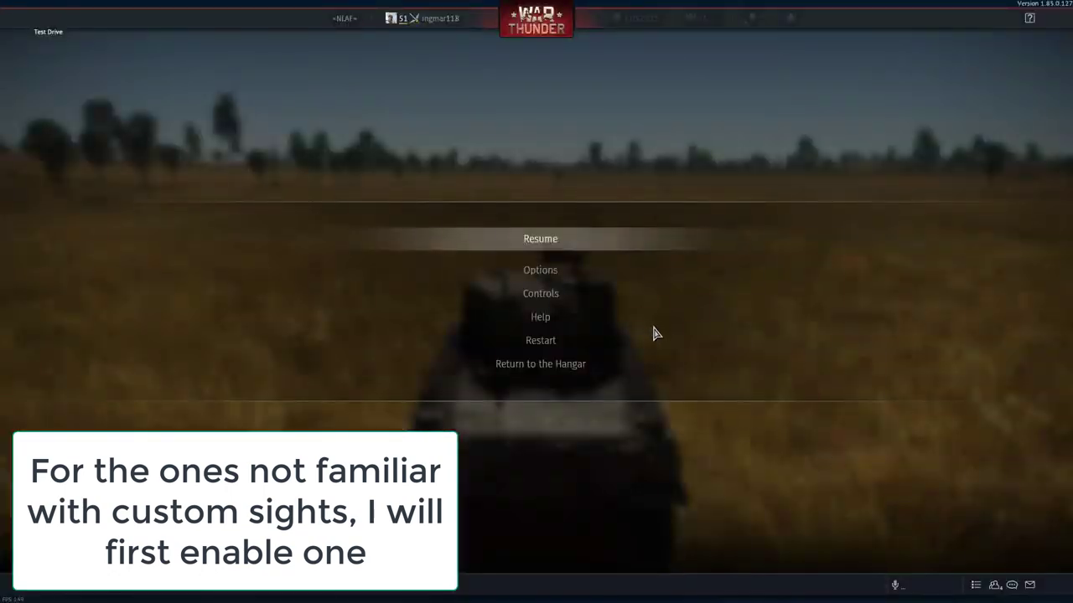
click(567, 273)
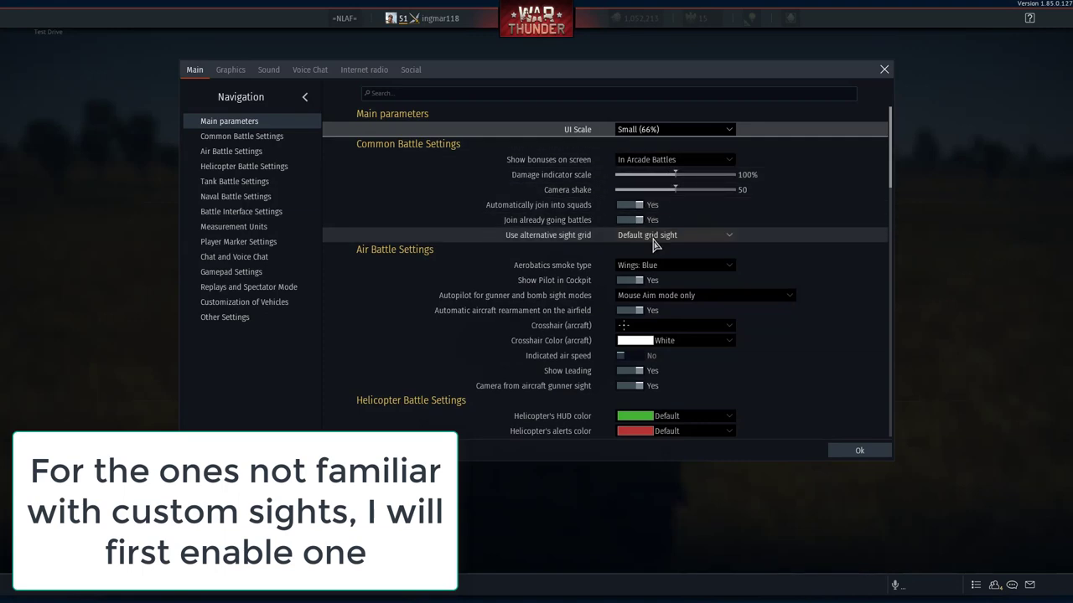
click(657, 238)
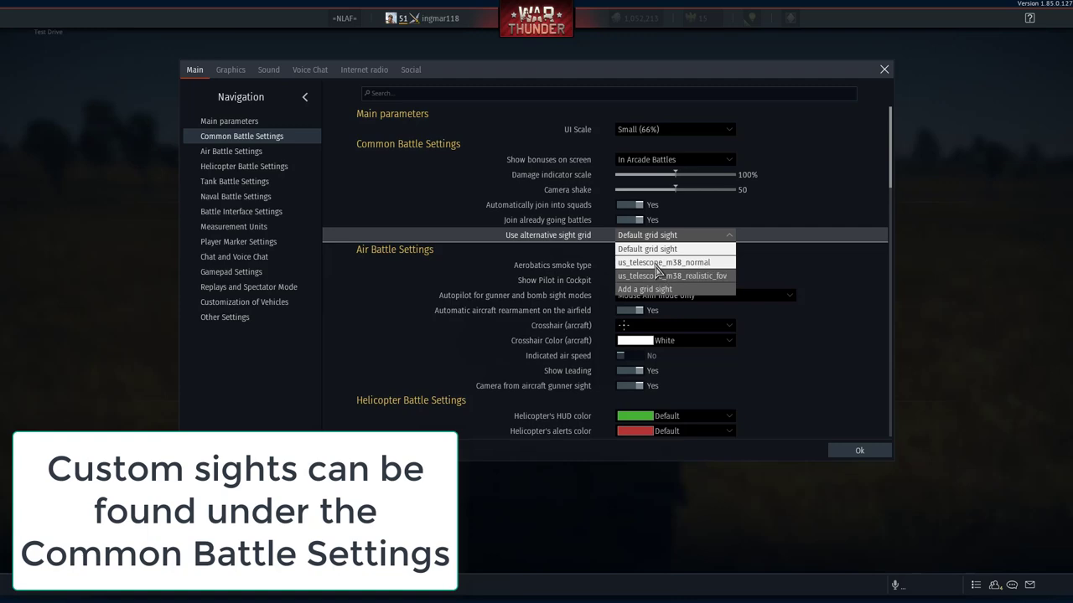
click(656, 264)
click(861, 452)
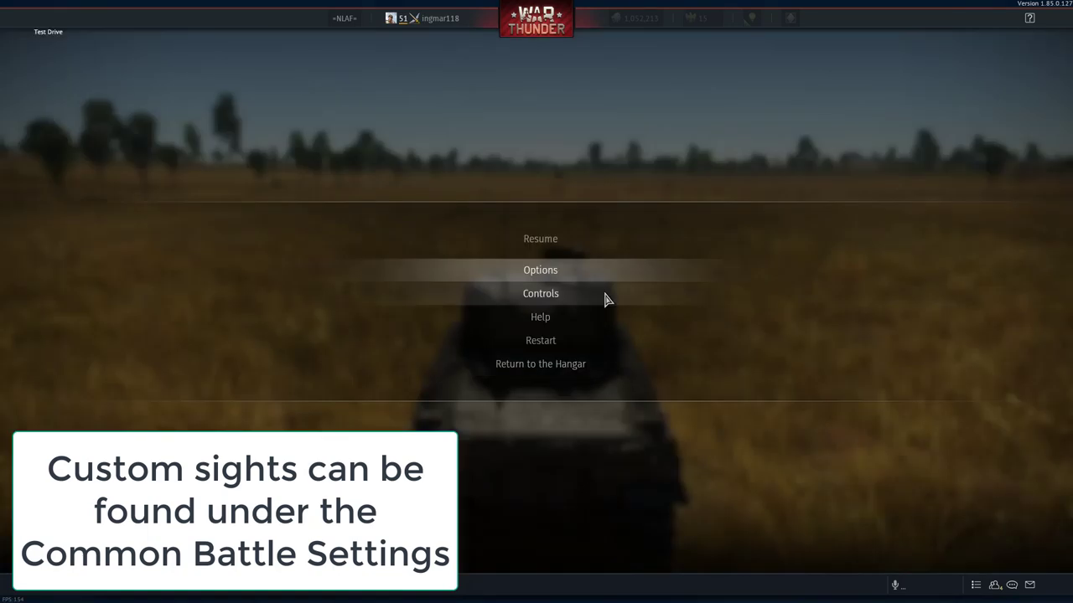
click(569, 247)
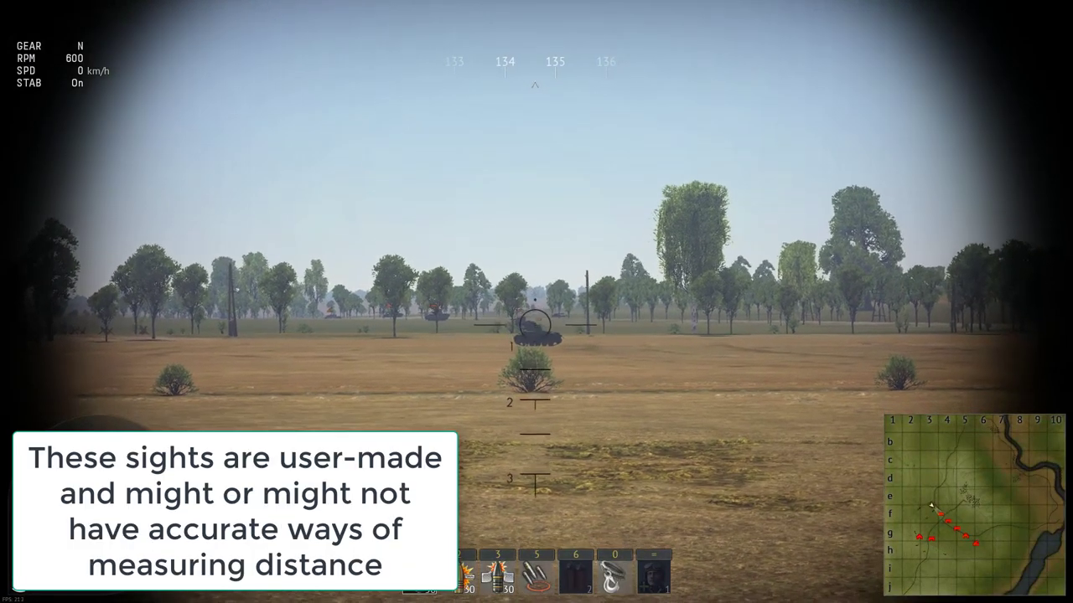
Fire at the target tank and toggle between third-person and gunner's sight views.
click(535, 327)
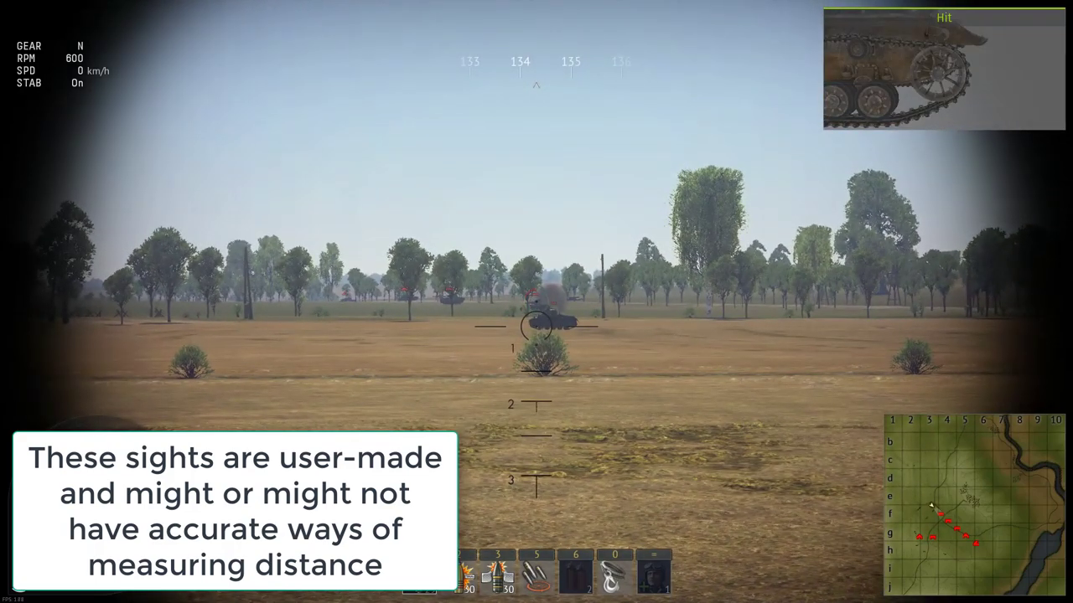
key(shift)
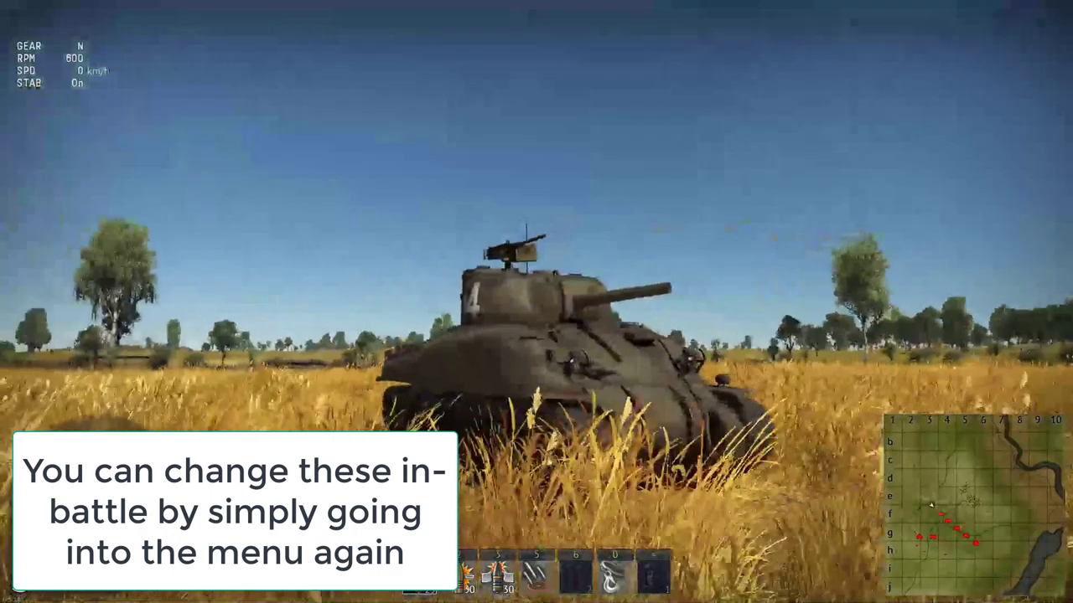
key(shift)
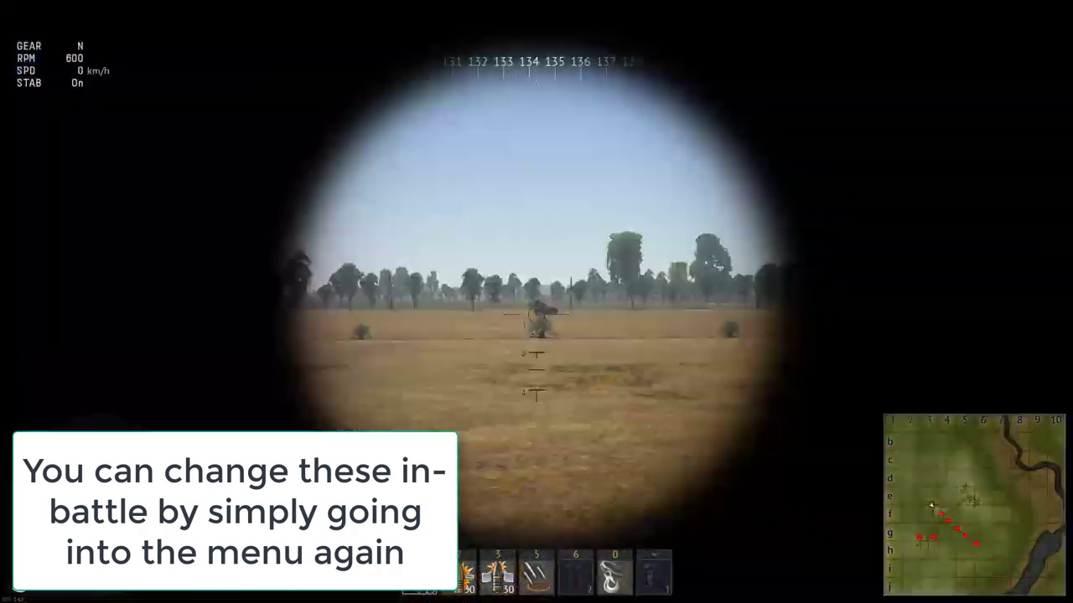
key(shift)
Switch the alternative sight grid to us_telescope_m38_realistic_fov and check it in the gunner's sight.
key(Escape)
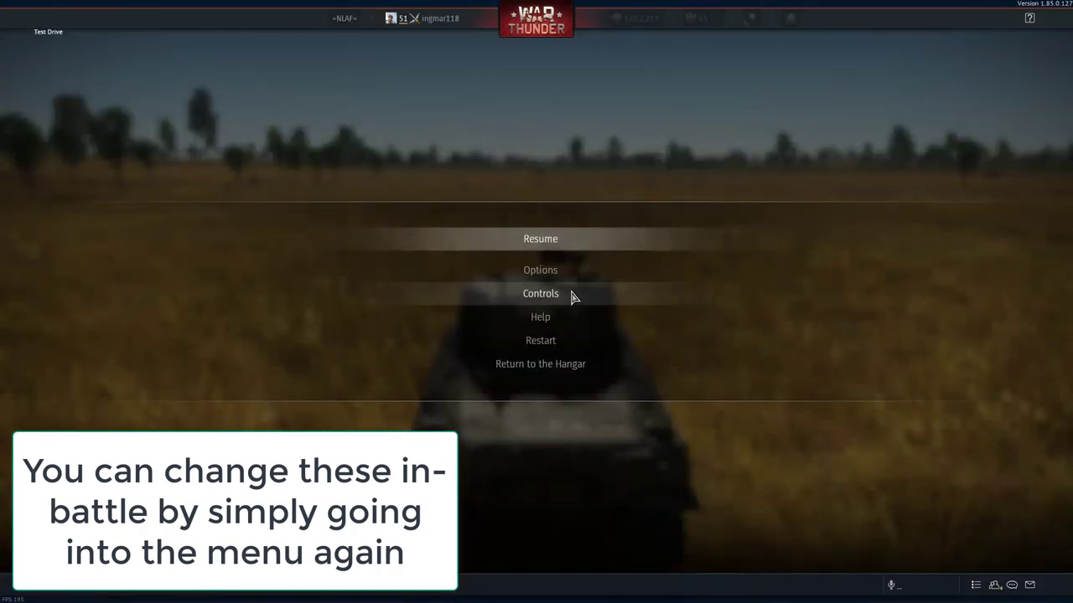
click(560, 271)
click(687, 234)
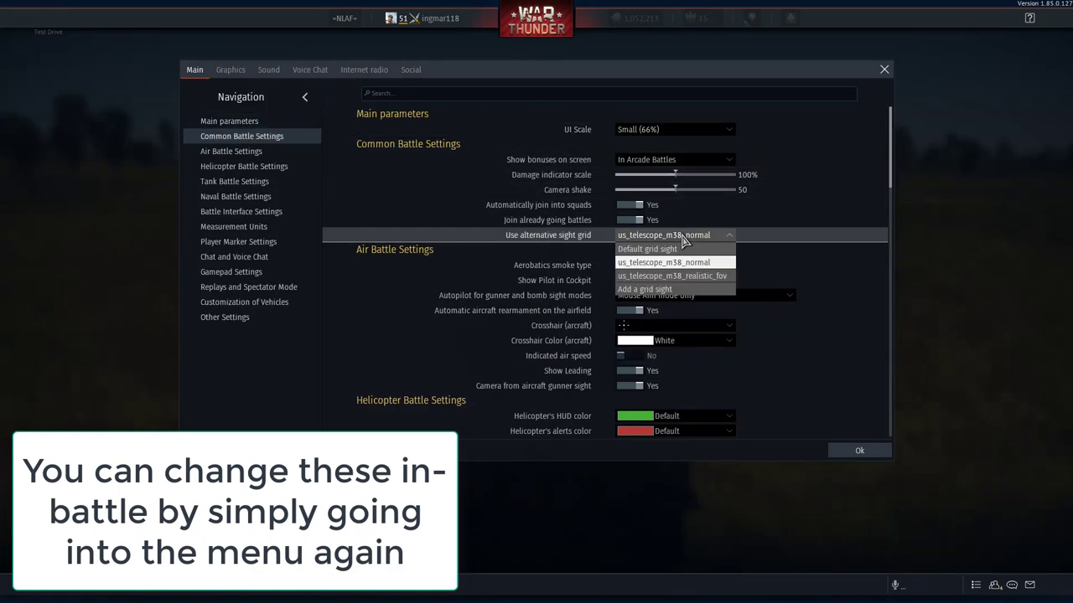
click(682, 276)
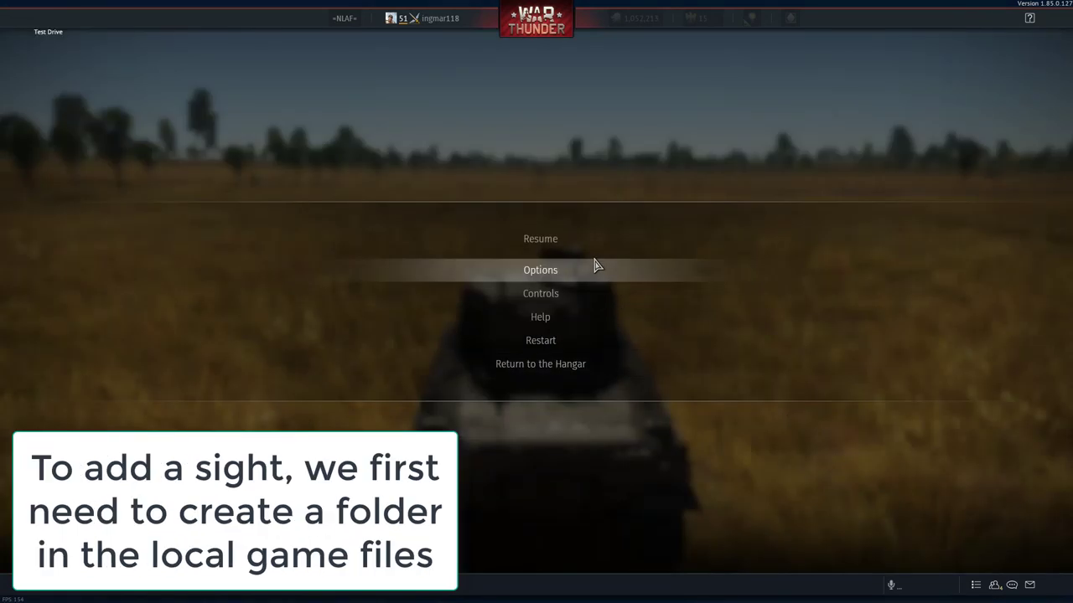
key(Escape)
key(shift)
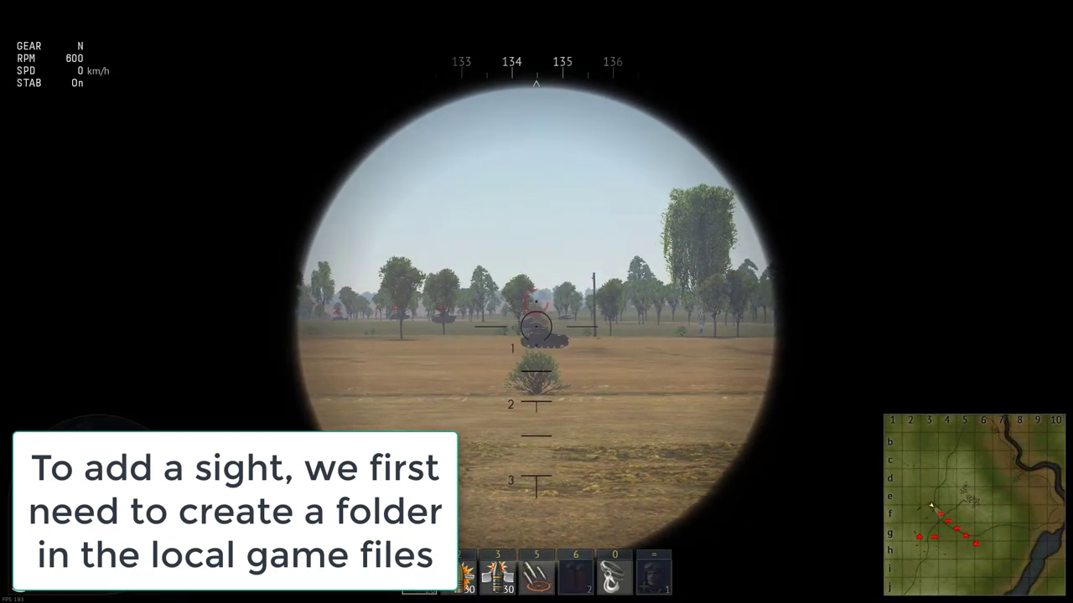
key(shift)
Set the alternative sight grid back to Default grid sight and reopen the choices.
key(Escape)
click(536, 268)
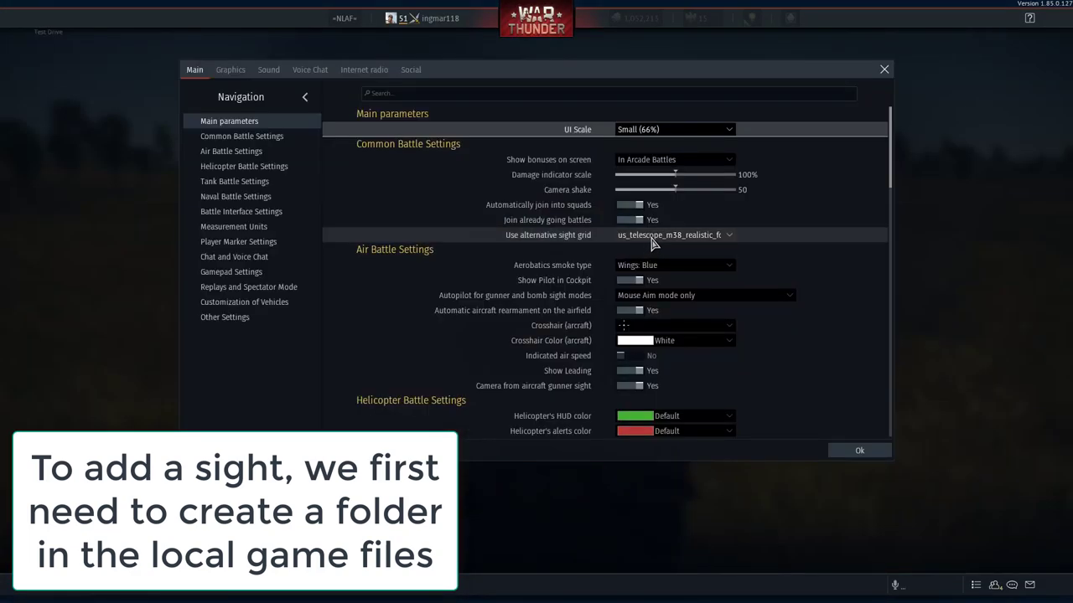
click(662, 234)
click(650, 253)
click(637, 236)
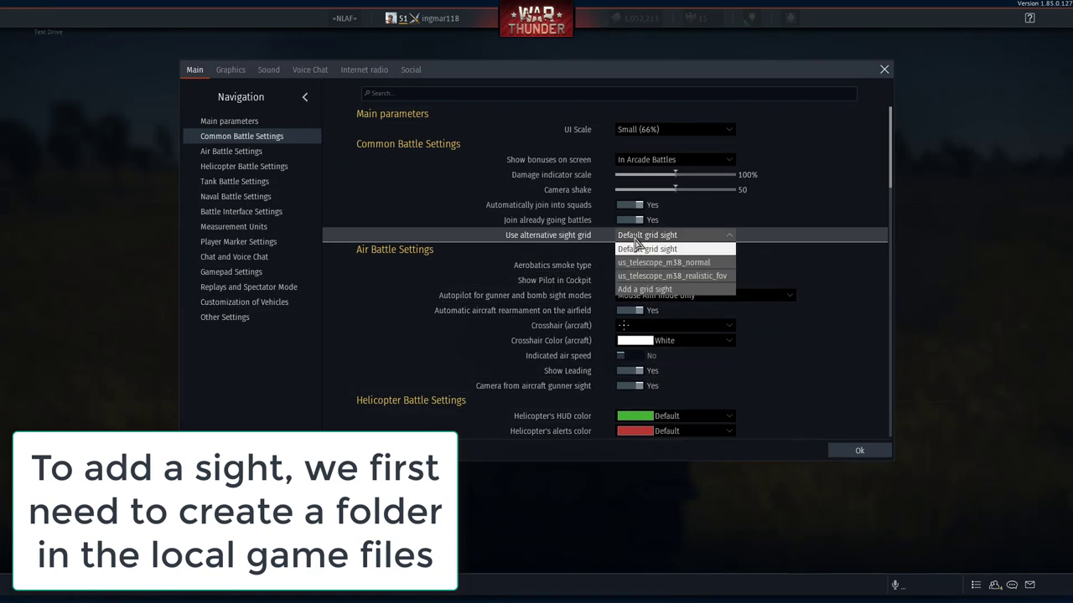
Add the user grid sight us_m4a1_1942_sherman and acknowledge the confirmation.
click(661, 290)
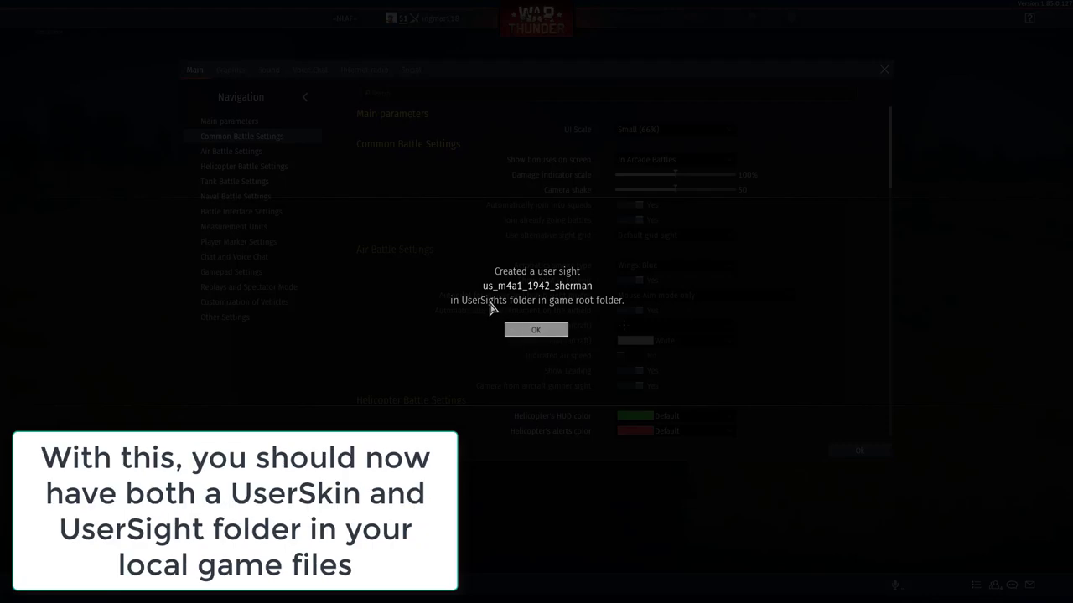
click(541, 330)
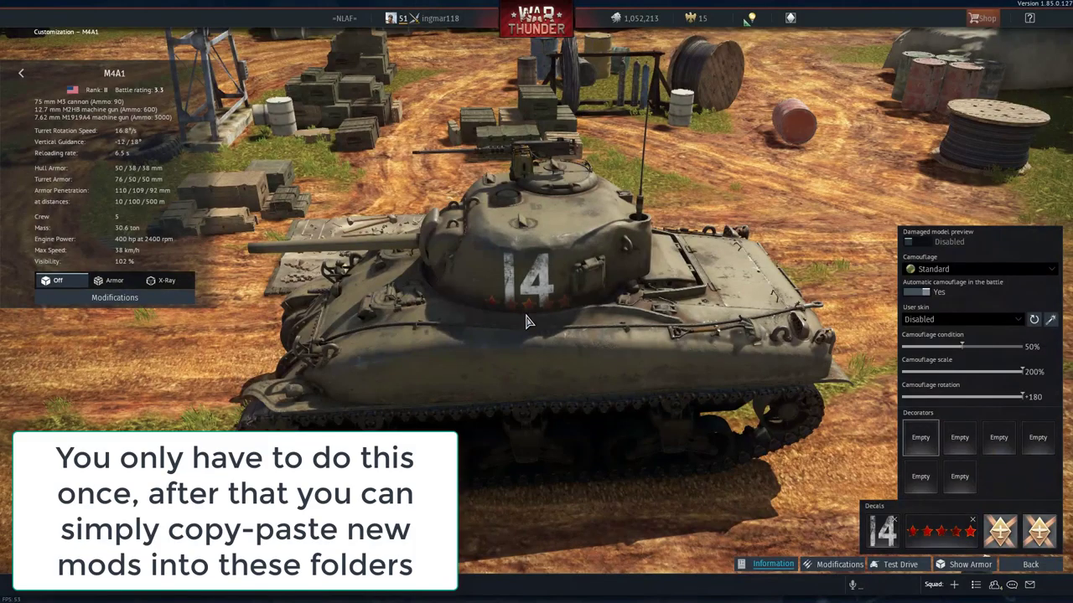
Orbit the hangar camera around the M4A1, ending at its front.
drag(509, 344, 687, 333)
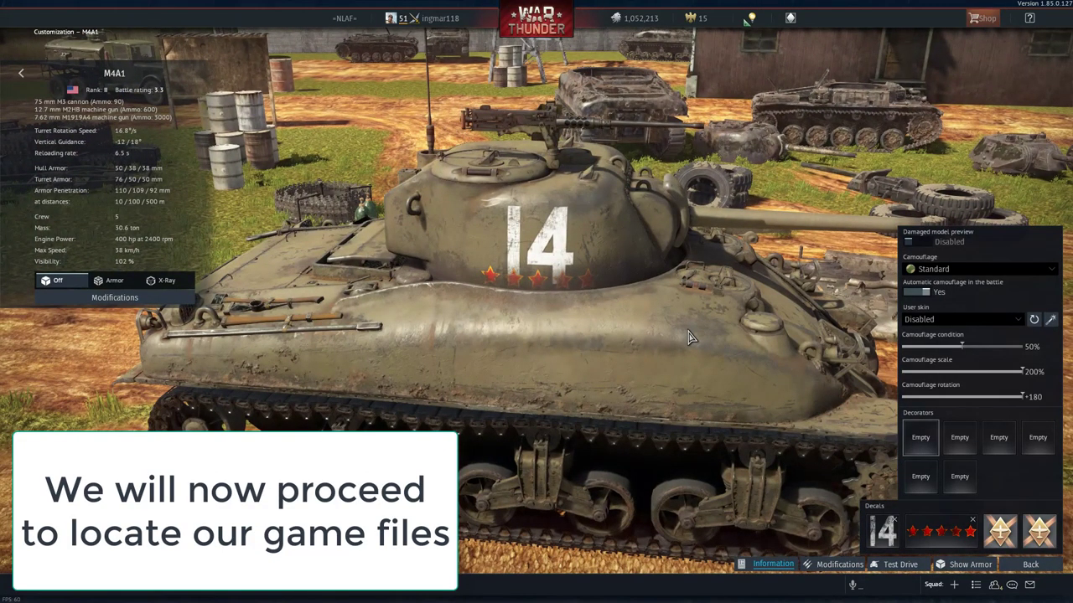
drag(687, 337, 589, 310)
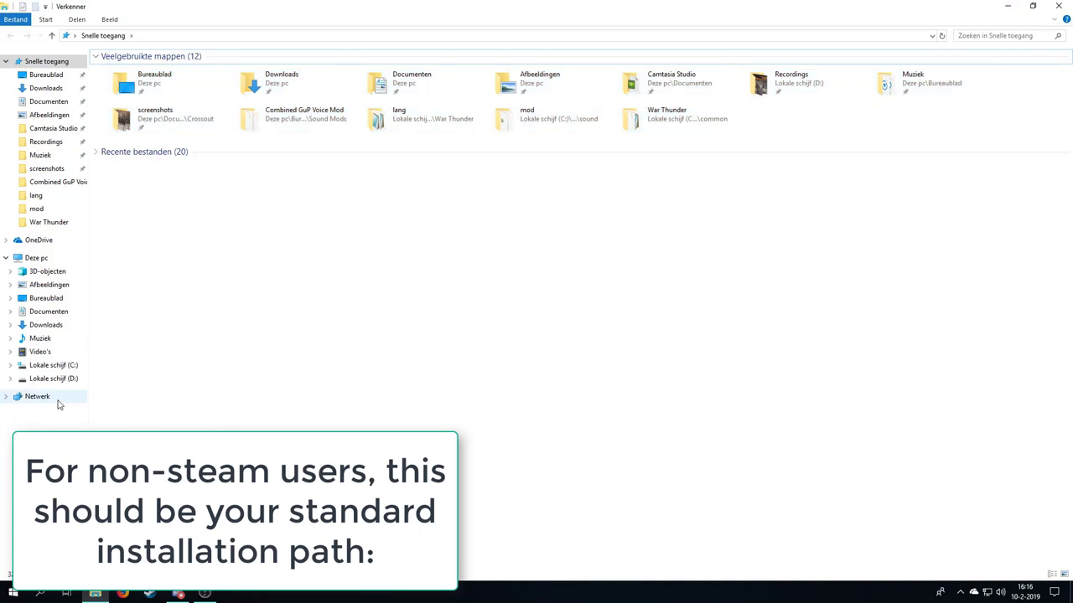
Navigate from C:\Gebruikers via the typed AppData path to Local\WarThunder, which is empty.
click(53, 365)
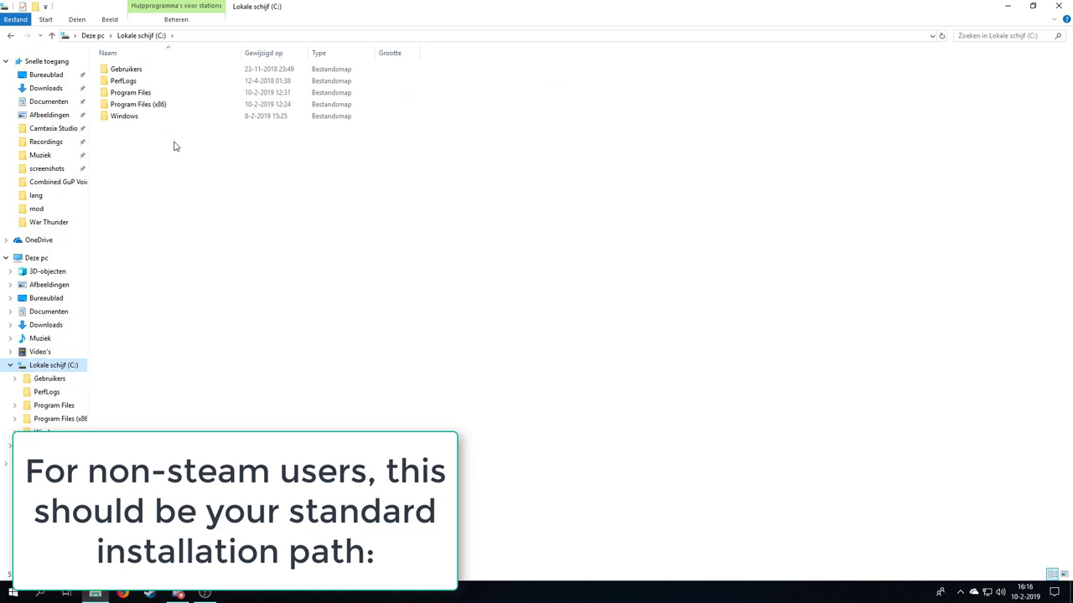
double_click(127, 72)
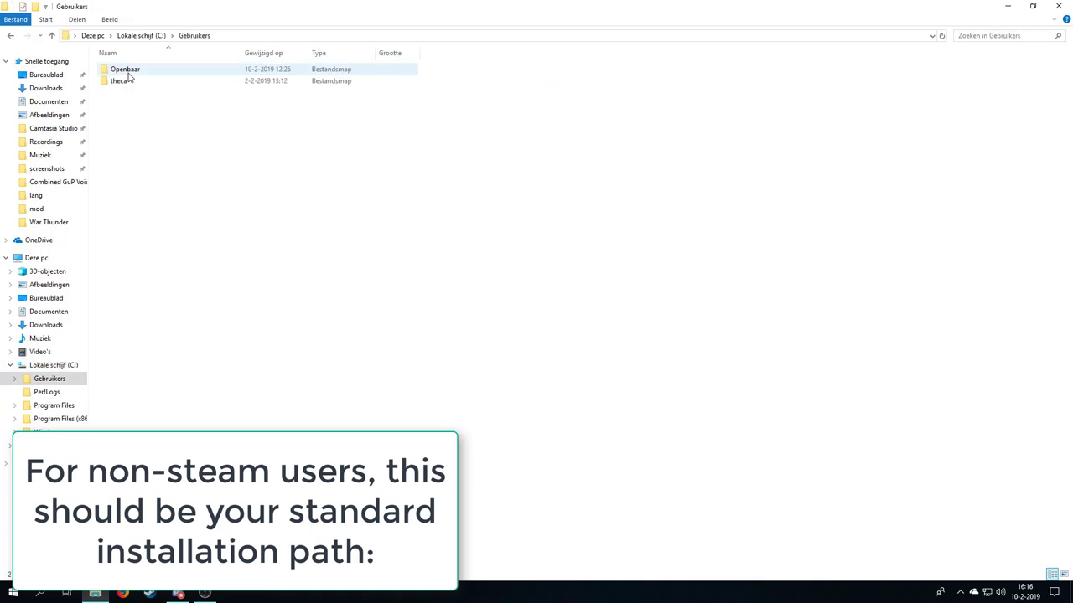
double_click(122, 80)
click(263, 36)
click(263, 36)
text(\a)
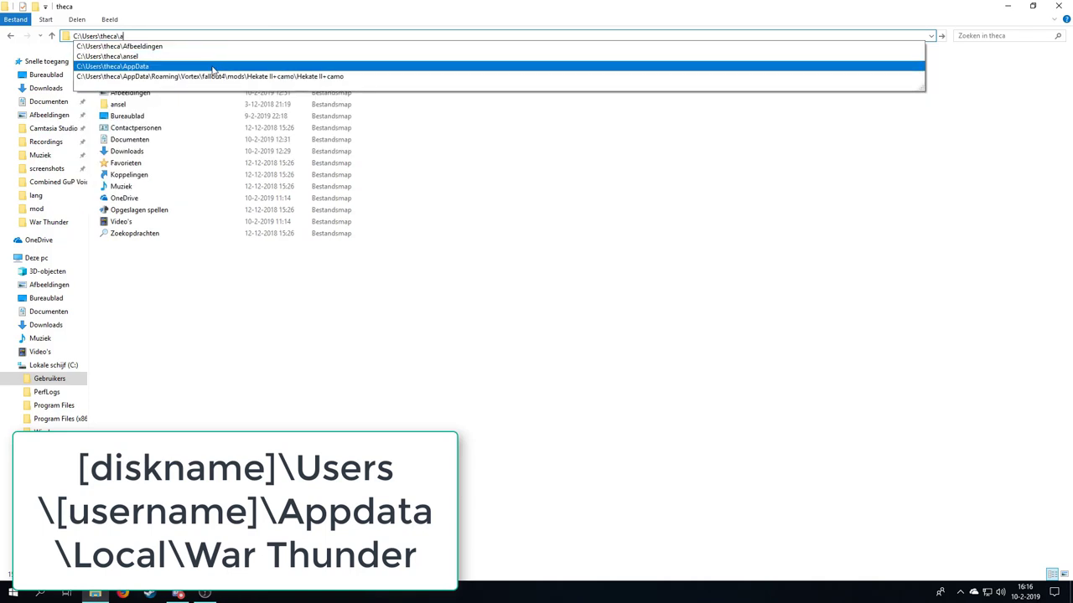
click(213, 67)
double_click(115, 72)
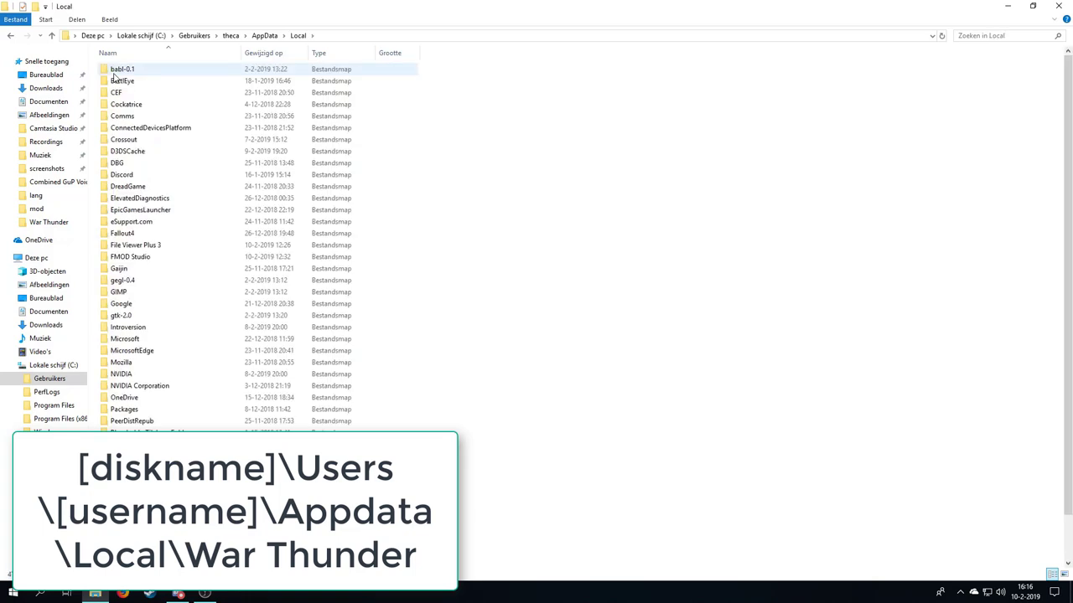
scroll(126, 143, down, 2)
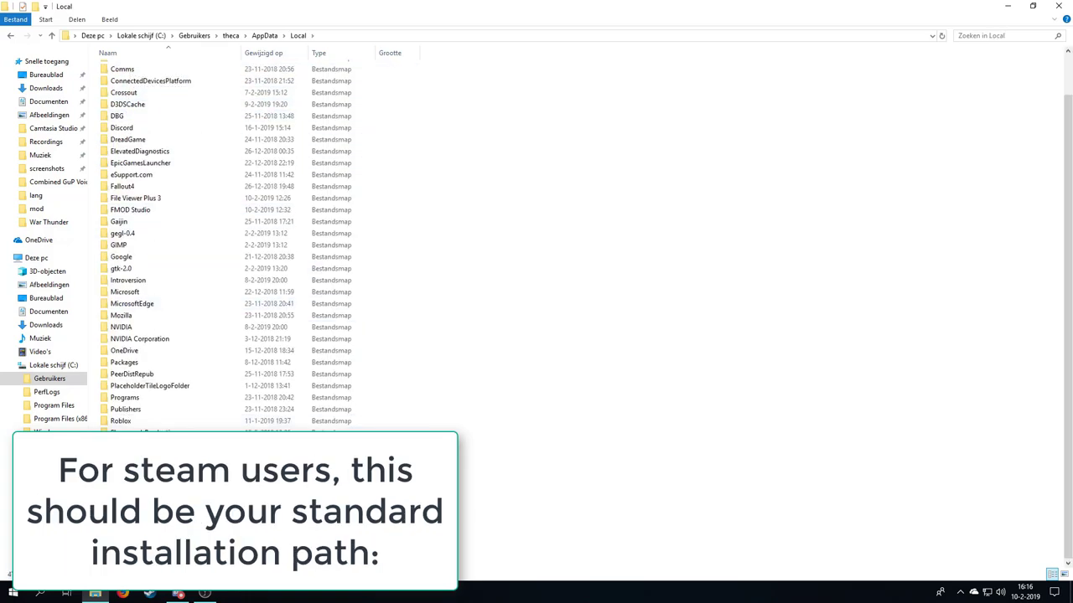
double_click(251, 379)
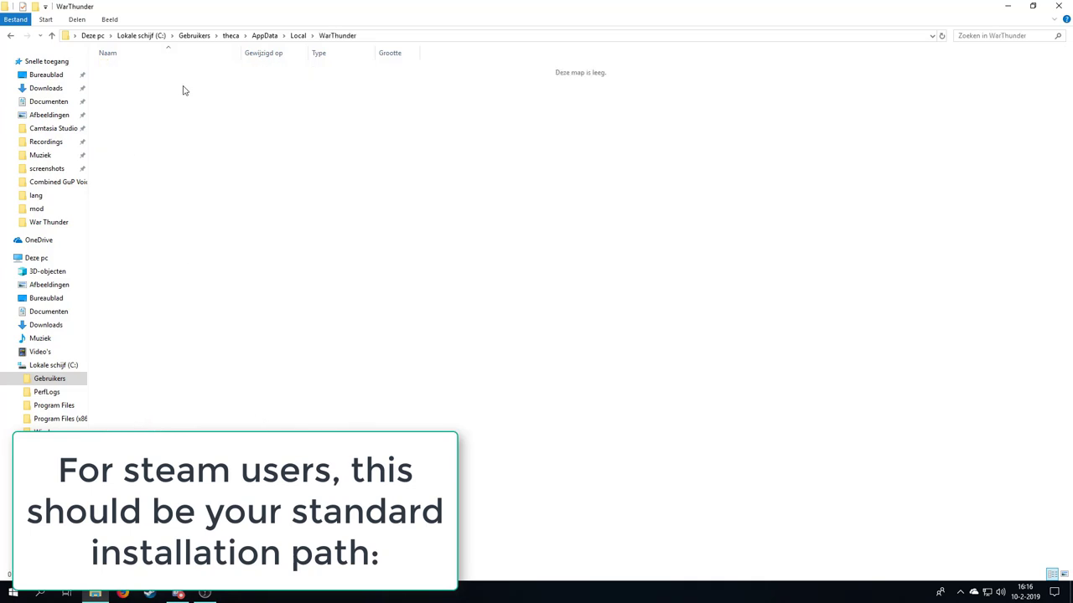
Browse to Program Files (x86)\Steam\steamapps\common\War Thunder and select config.blk.
click(152, 36)
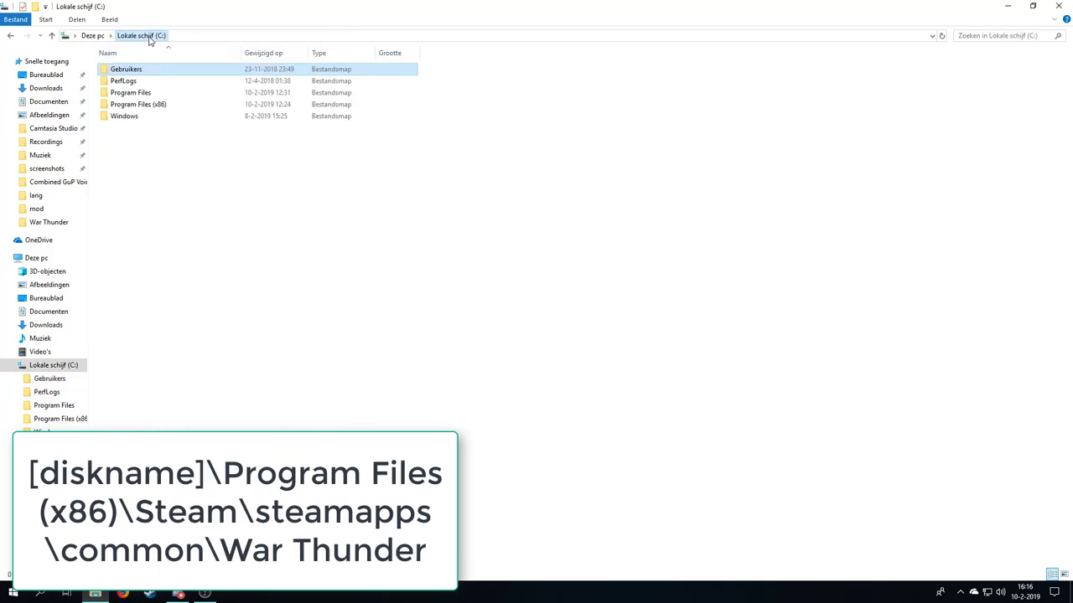
double_click(161, 107)
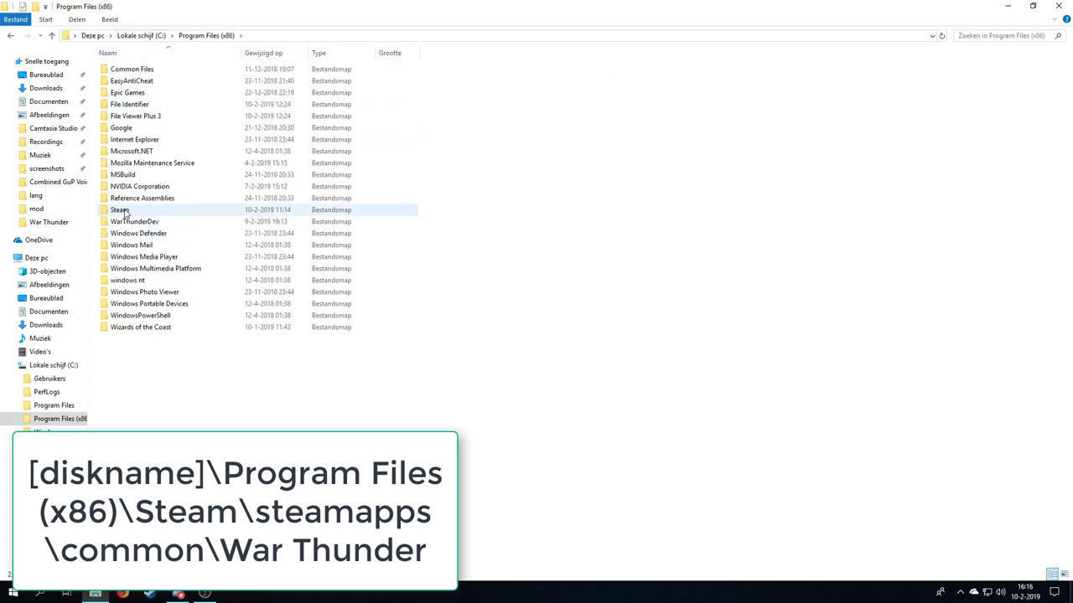
double_click(124, 210)
click(134, 291)
double_click(134, 292)
double_click(121, 70)
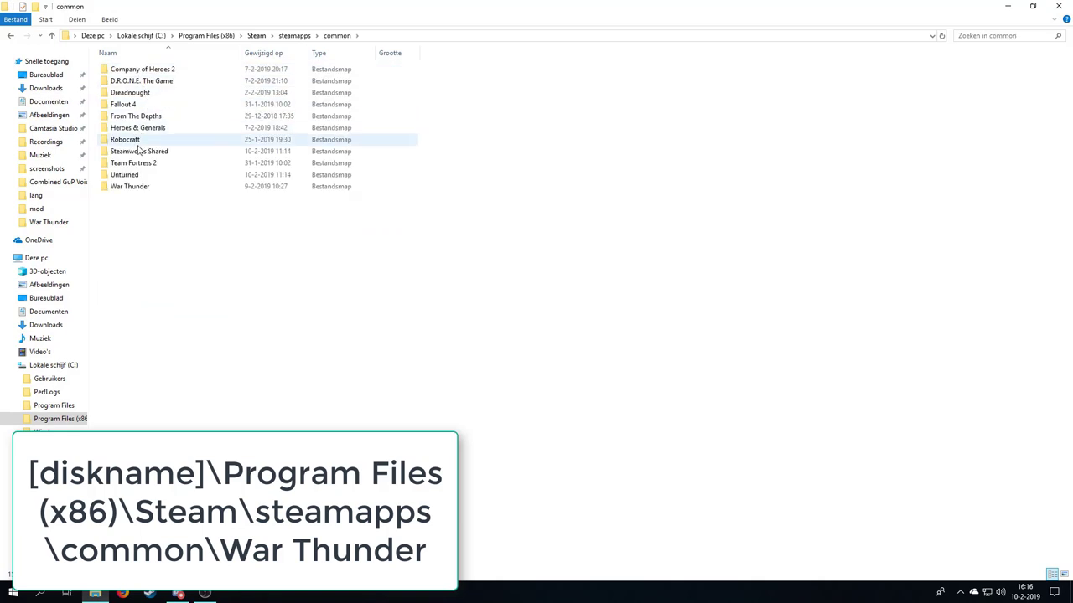
double_click(128, 187)
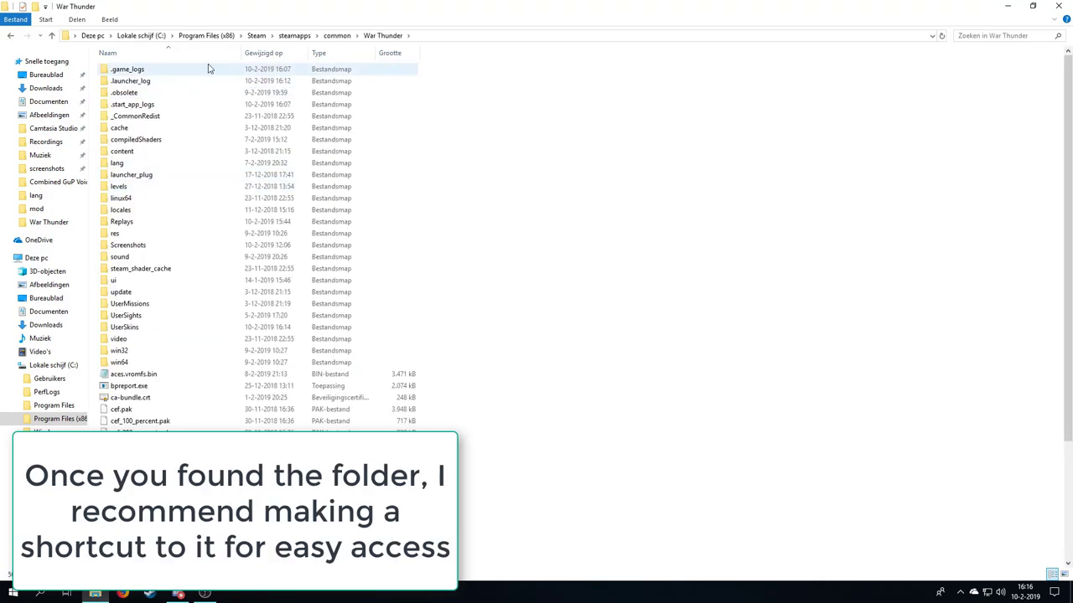
scroll(432, 251, down, 4)
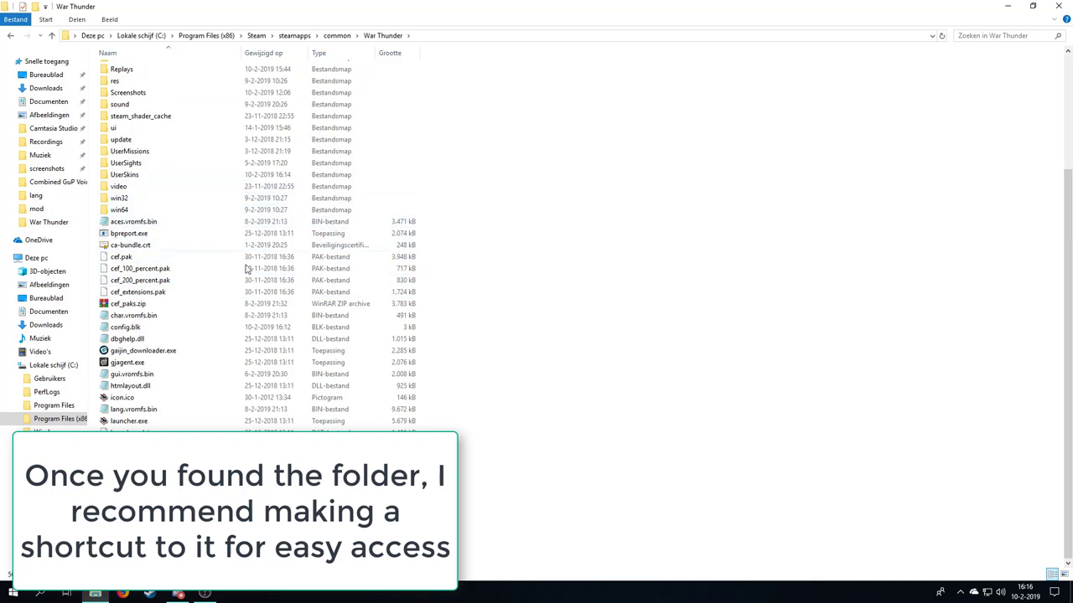
click(139, 332)
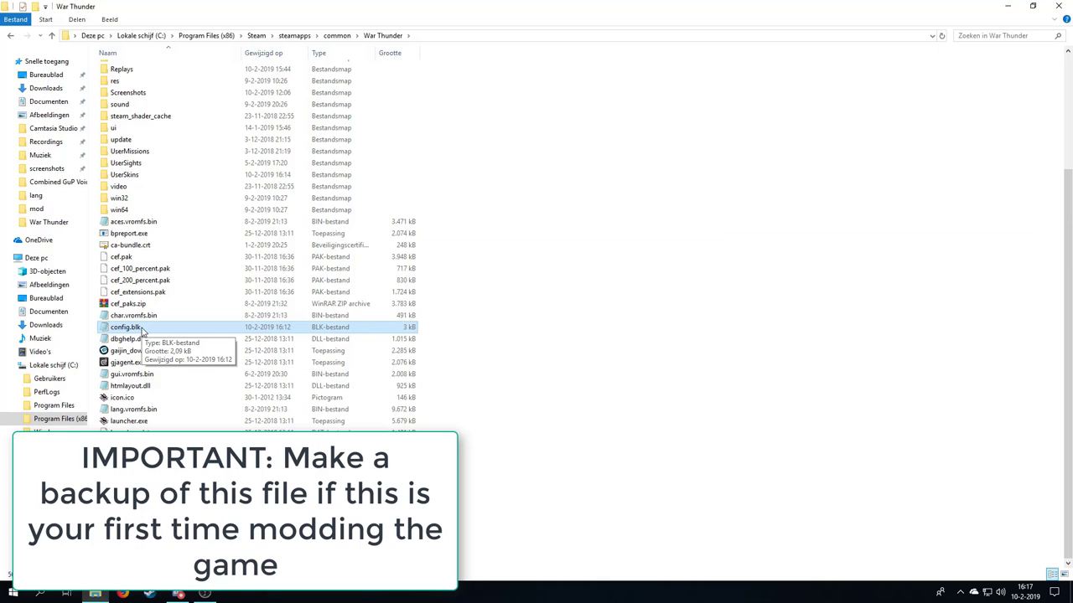
Open config.blk and highlight the testLocalization:b=yes and enable_mod:b=yes lines.
double_click(141, 328)
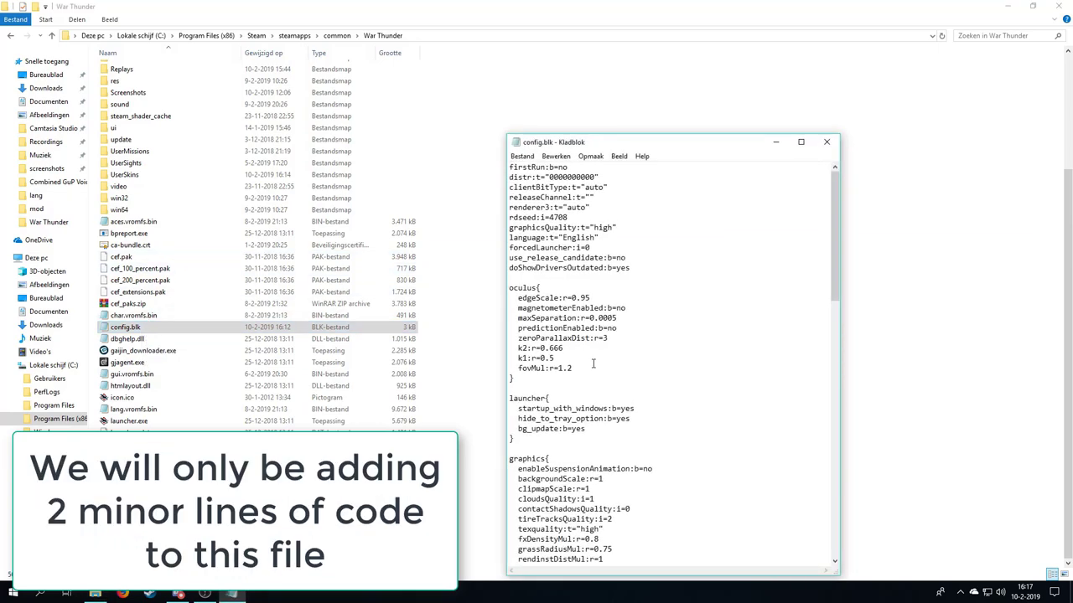
scroll(589, 363, down, 7)
scroll(589, 362, down, 14)
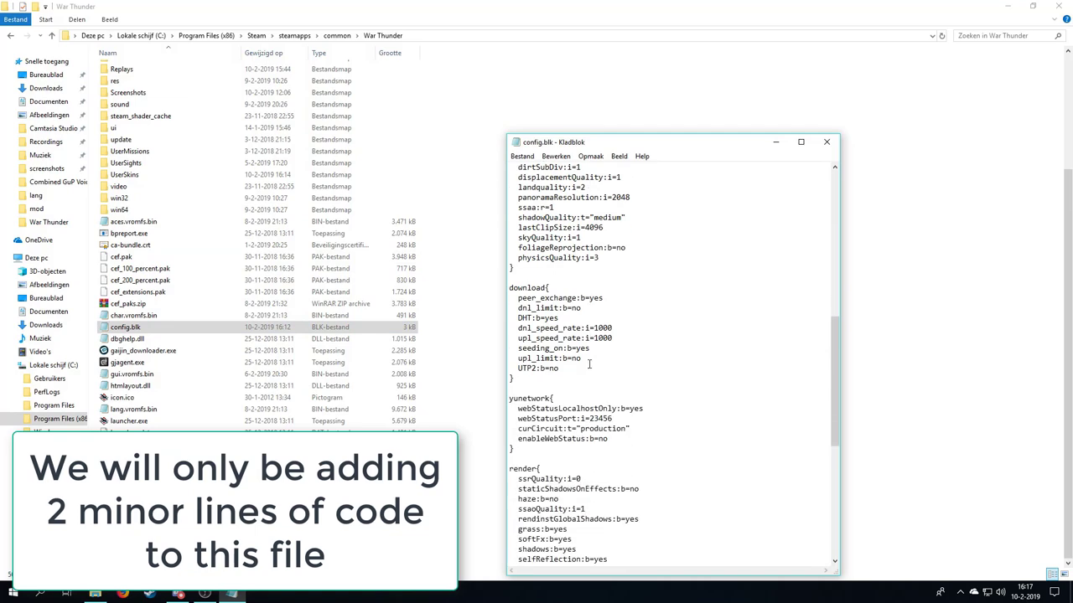
scroll(589, 363, down, 4)
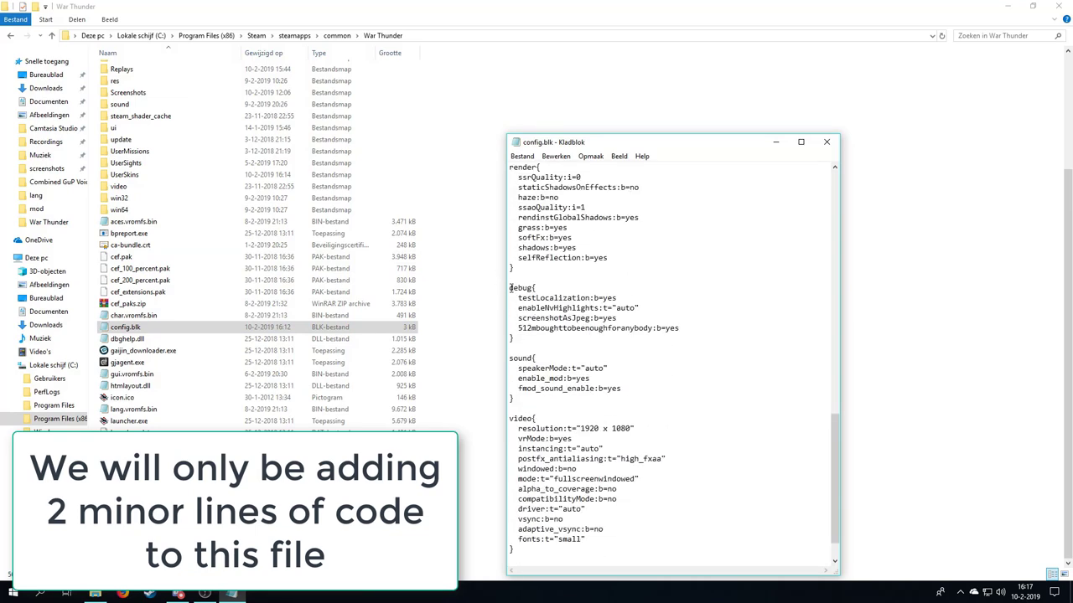
drag(510, 287, 616, 298)
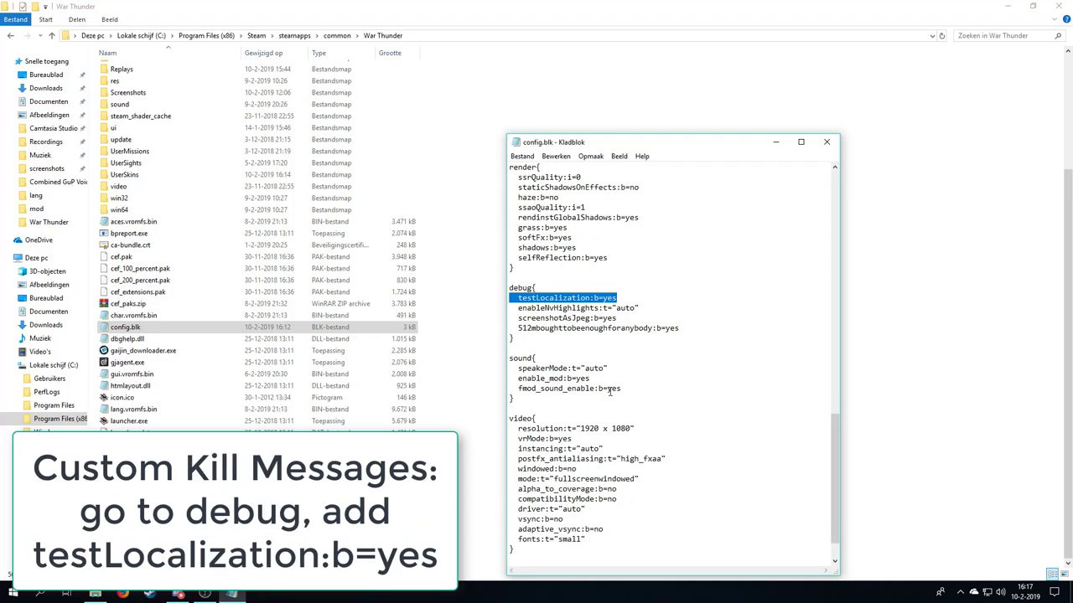
click(596, 297)
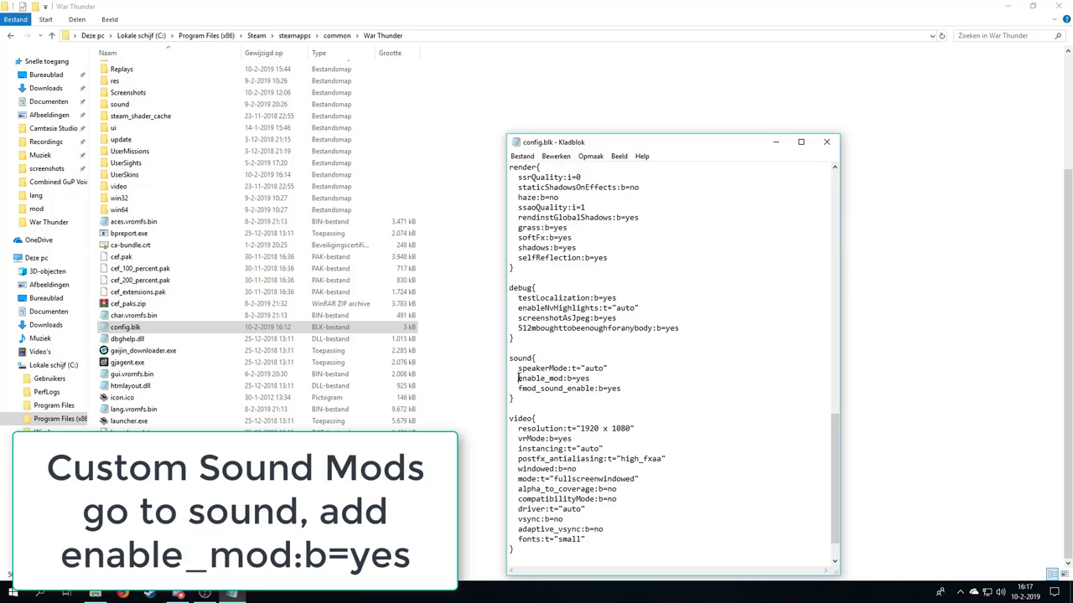
drag(518, 378, 592, 380)
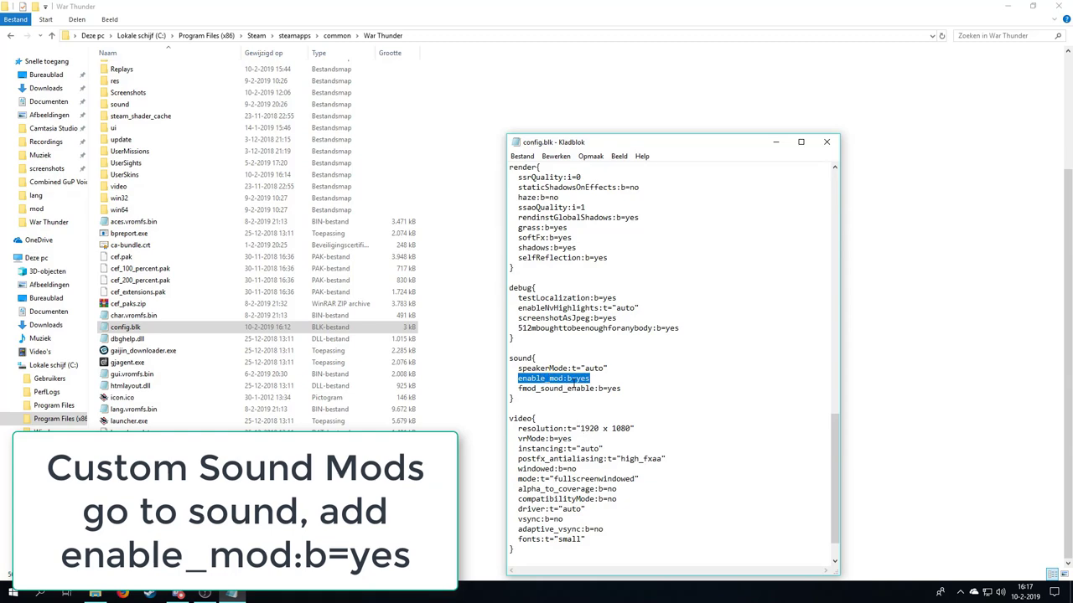
click(571, 380)
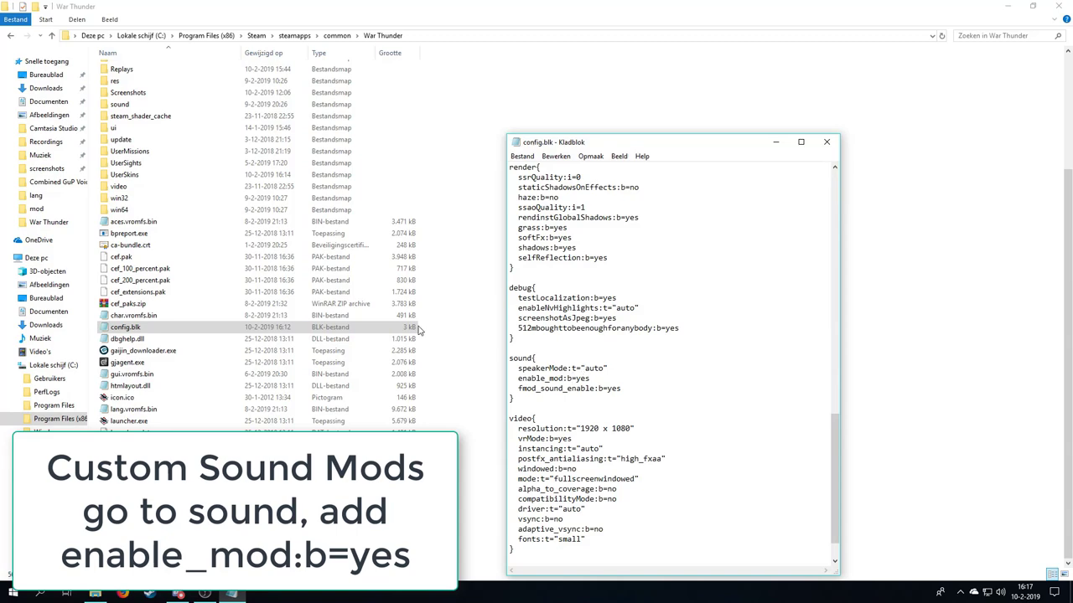
Close config.blk and open the game's sound folder.
click(827, 141)
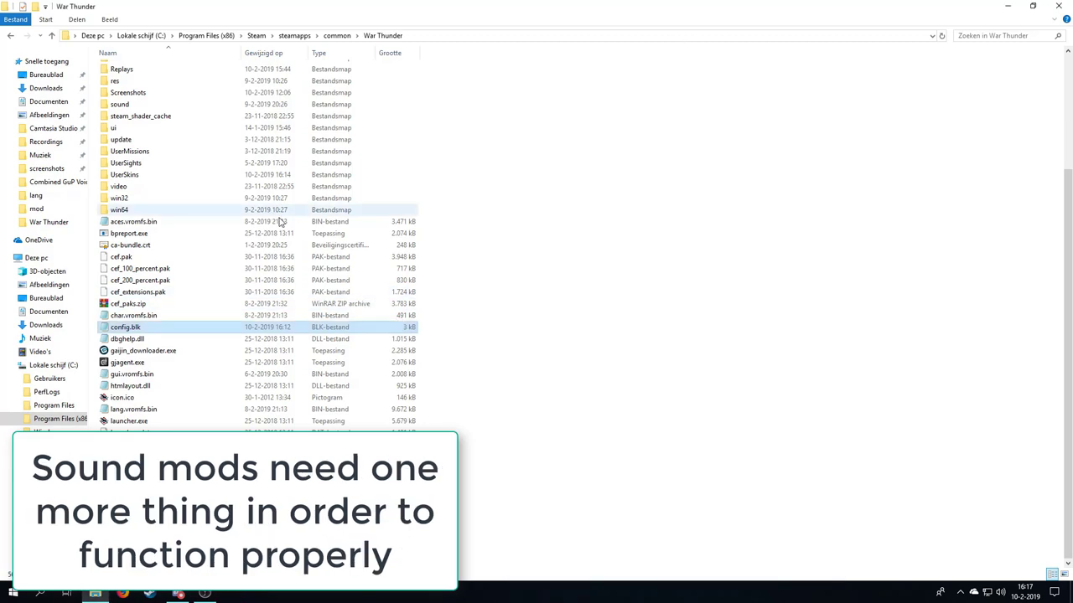
scroll(316, 239, up, 5)
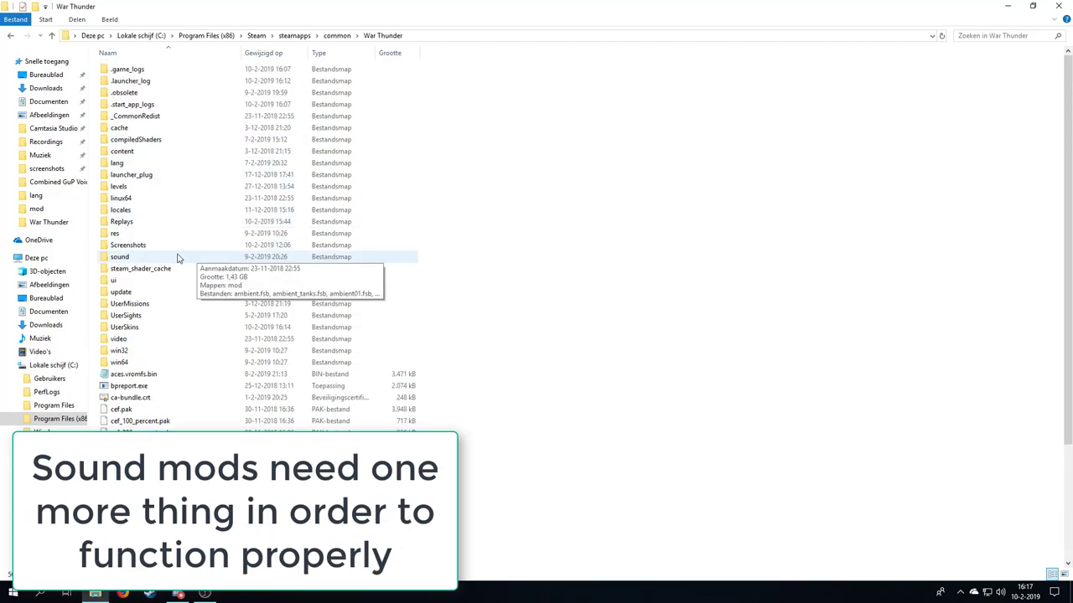
double_click(177, 257)
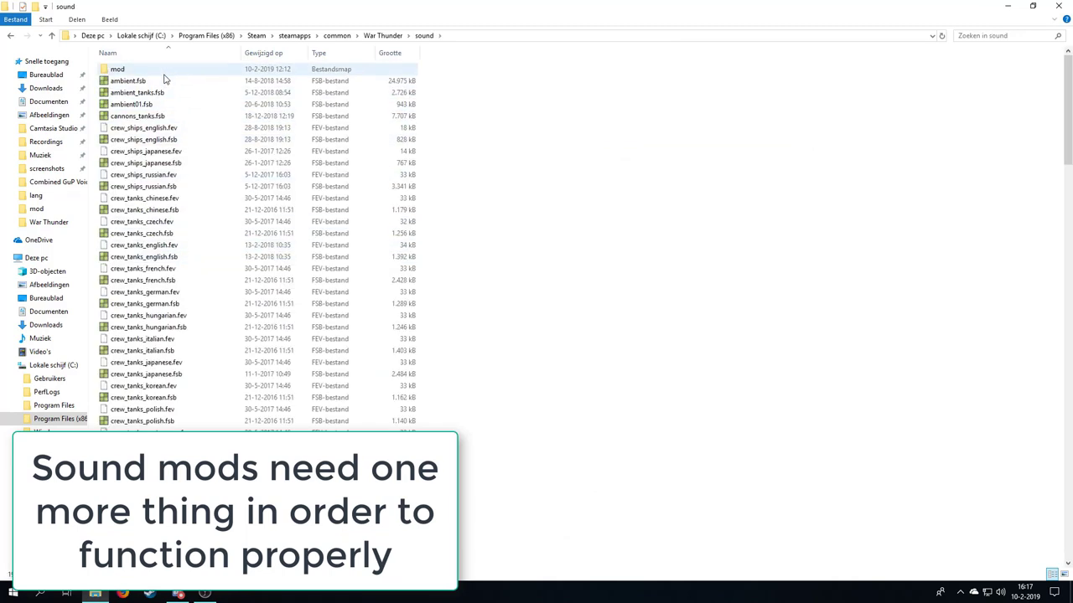
Start a new folder in sound, cancel it, and return to the War Thunder folder.
right_click(554, 98)
mouse_move(677, 250)
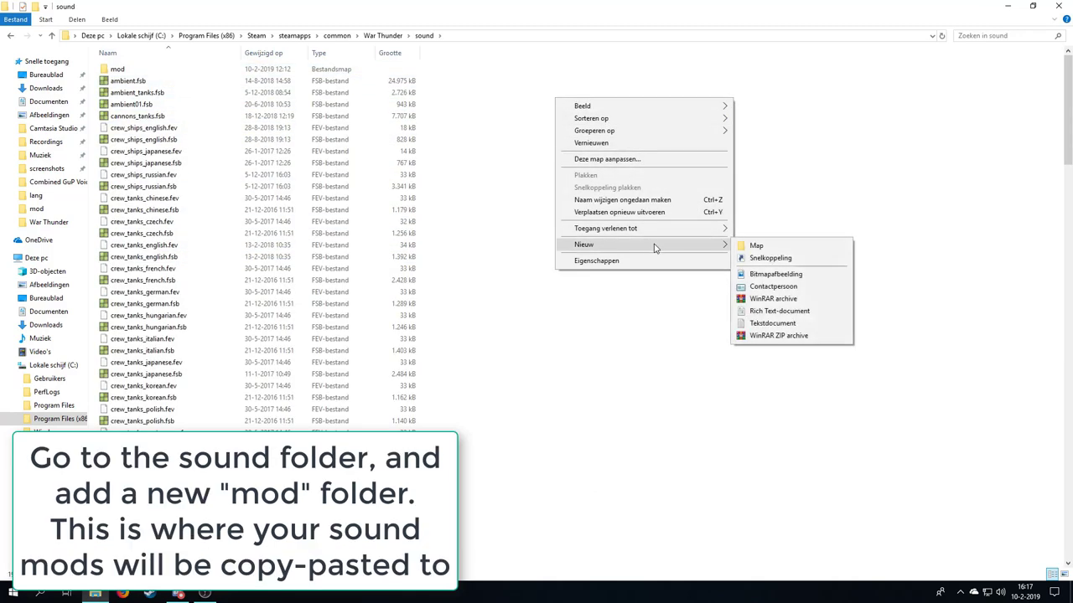
click(787, 217)
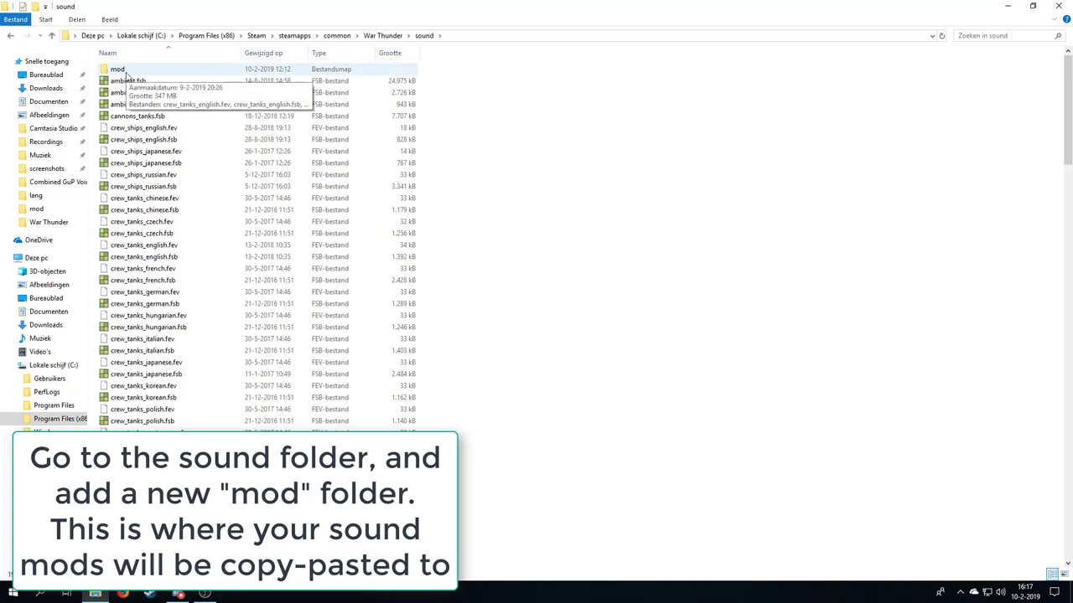
click(382, 36)
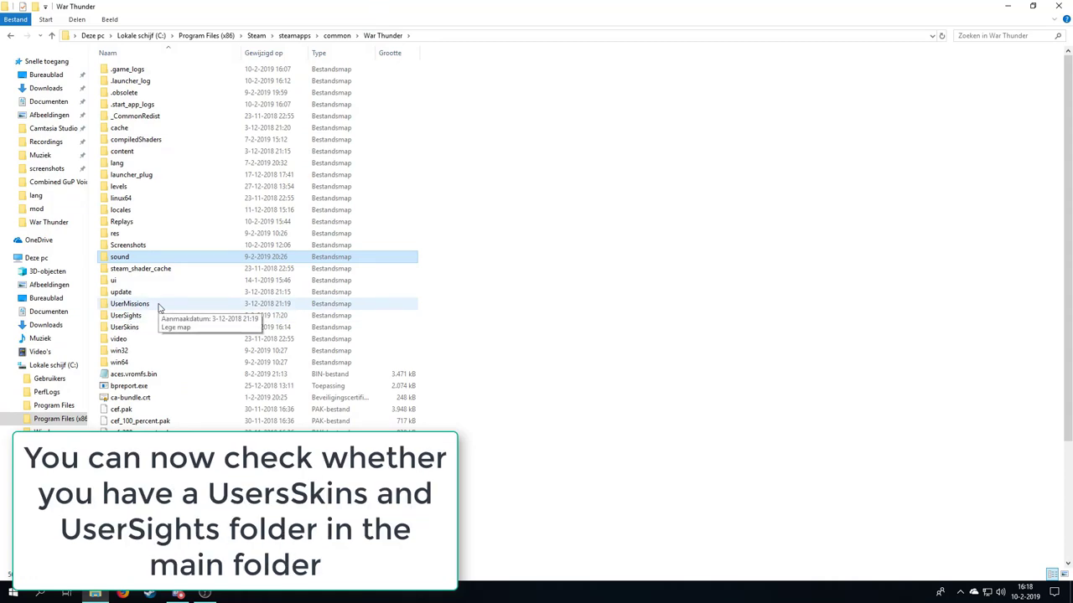
Open UserSkins and inspect the template_us_m4a1_1942_sherman skin folder.
double_click(132, 328)
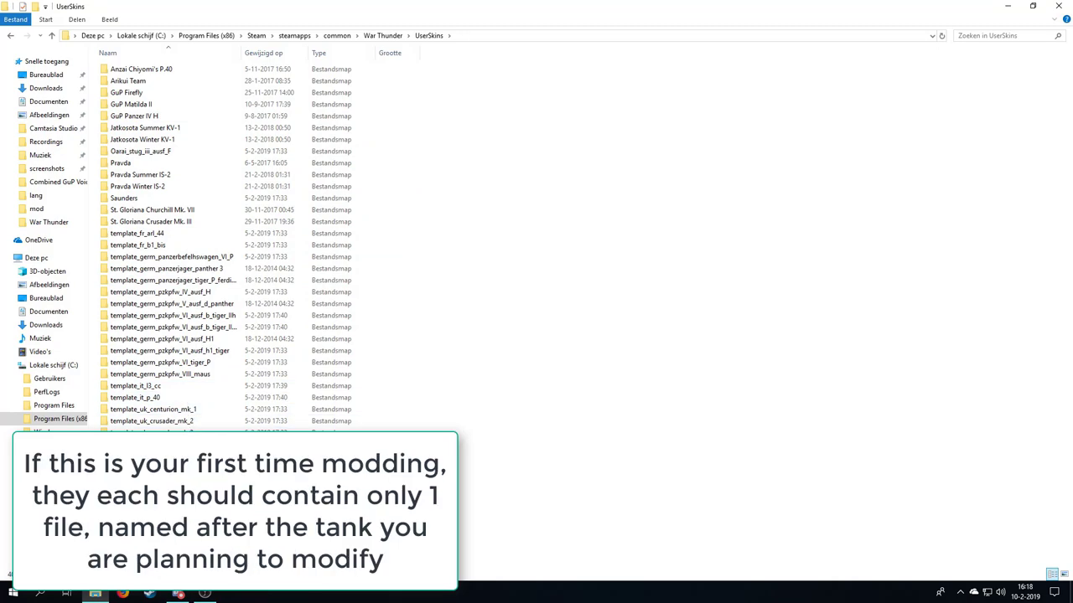
double_click(151, 444)
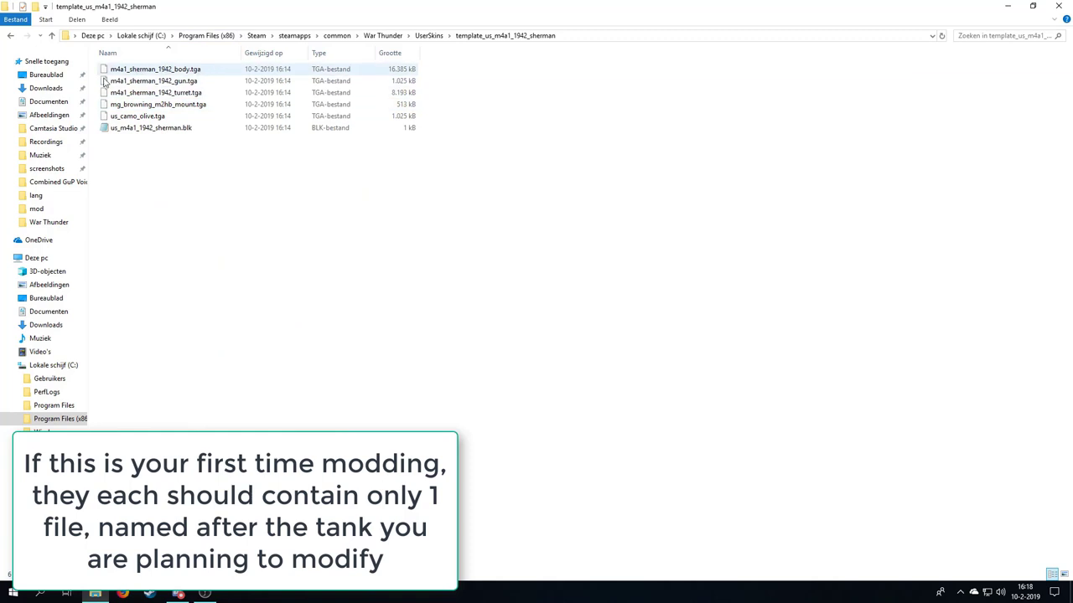
click(425, 36)
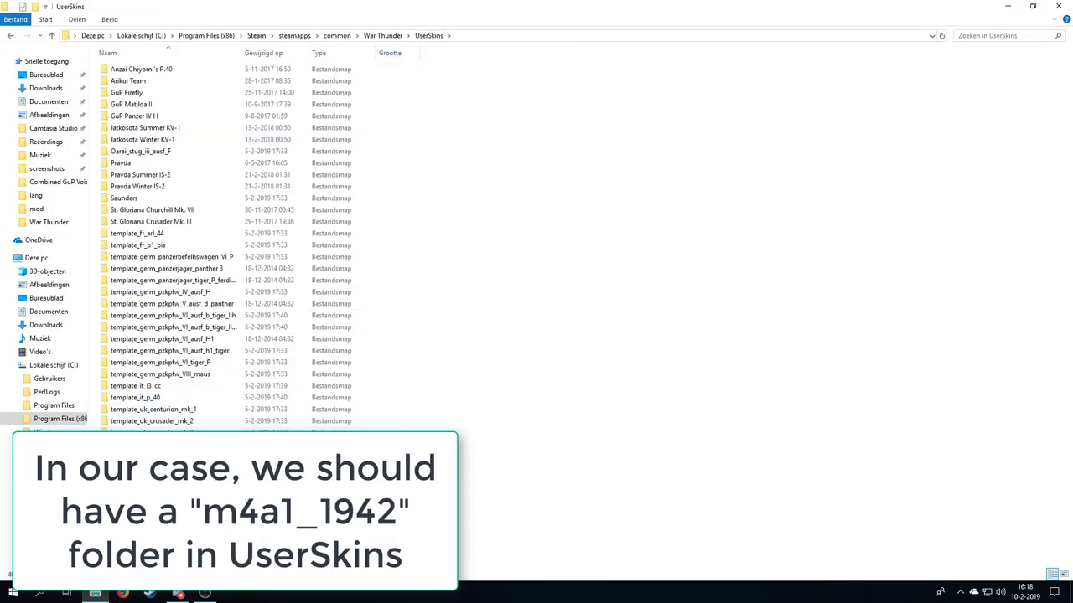
Return to the War Thunder folder and browse the UserSights folder.
click(369, 38)
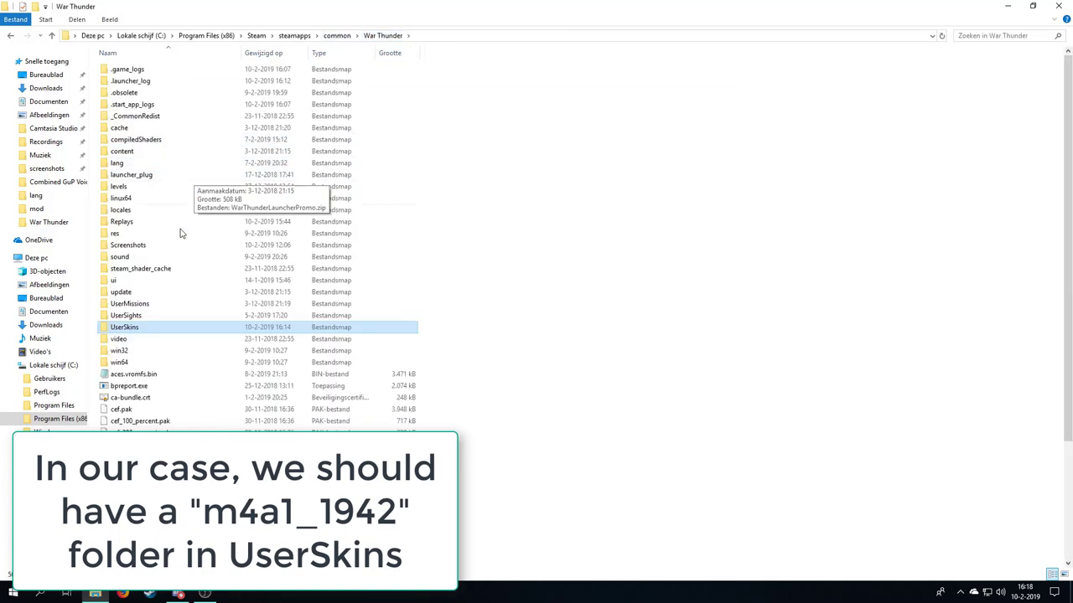
double_click(155, 314)
scroll(147, 285, down, 5)
scroll(154, 261, down, 20)
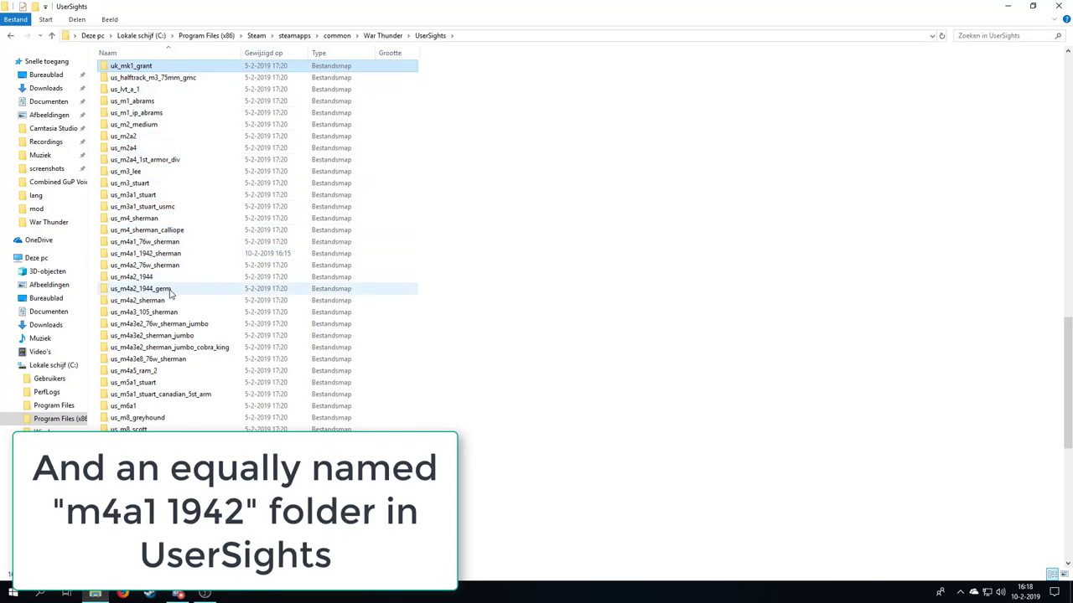
Open the us_m4a1_1942_sherman sights folder and look over its three sight files.
click(144, 254)
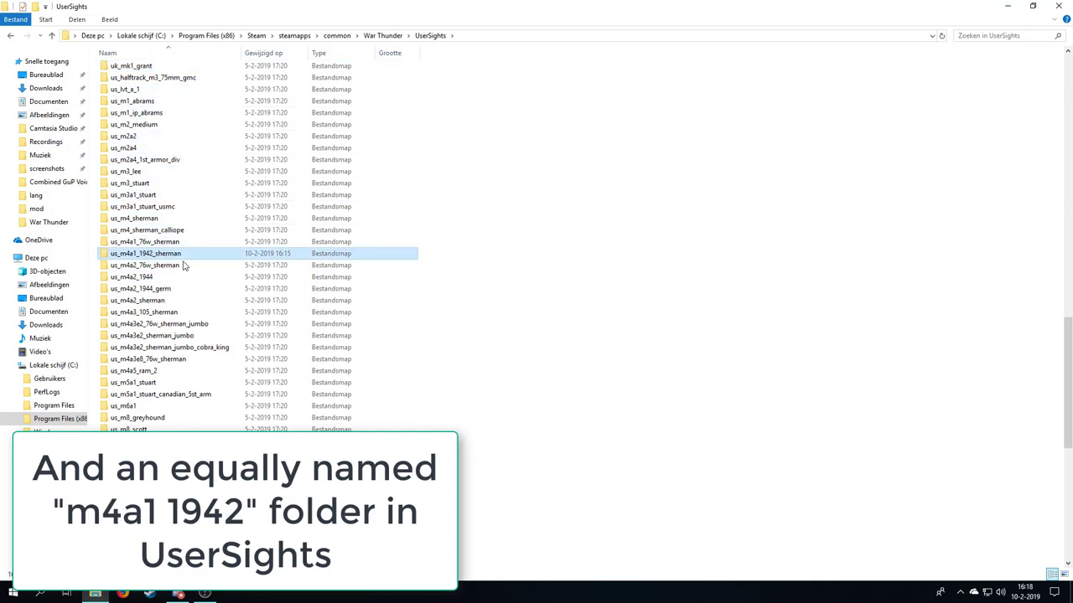
double_click(155, 253)
drag(172, 115, 146, 83)
click(168, 82)
click(180, 93)
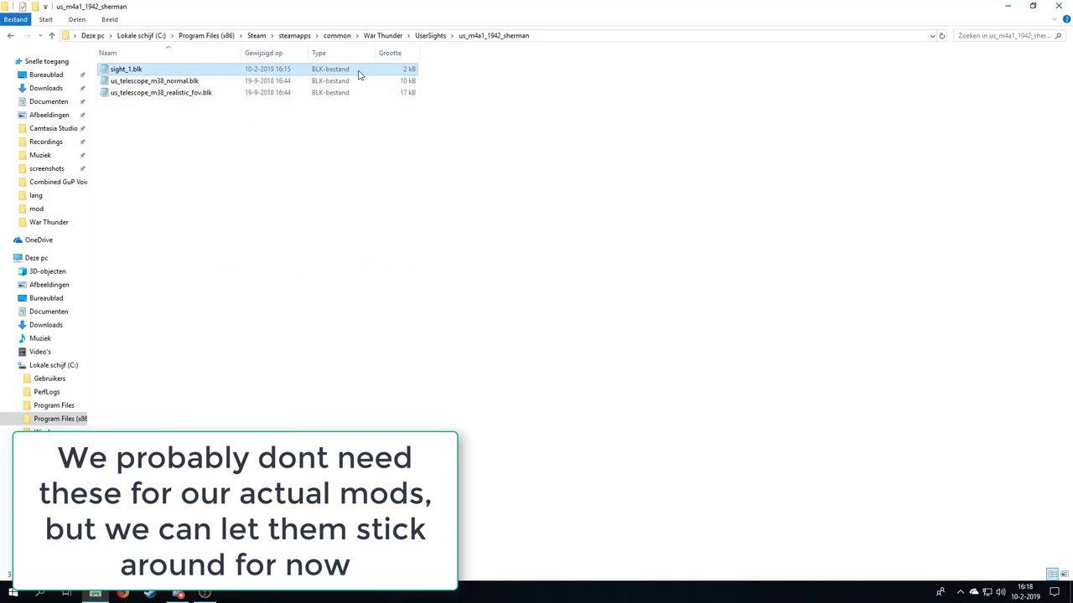
Check the germ_ru251 sights folder, then go back to the UserSights list.
click(441, 37)
double_click(204, 170)
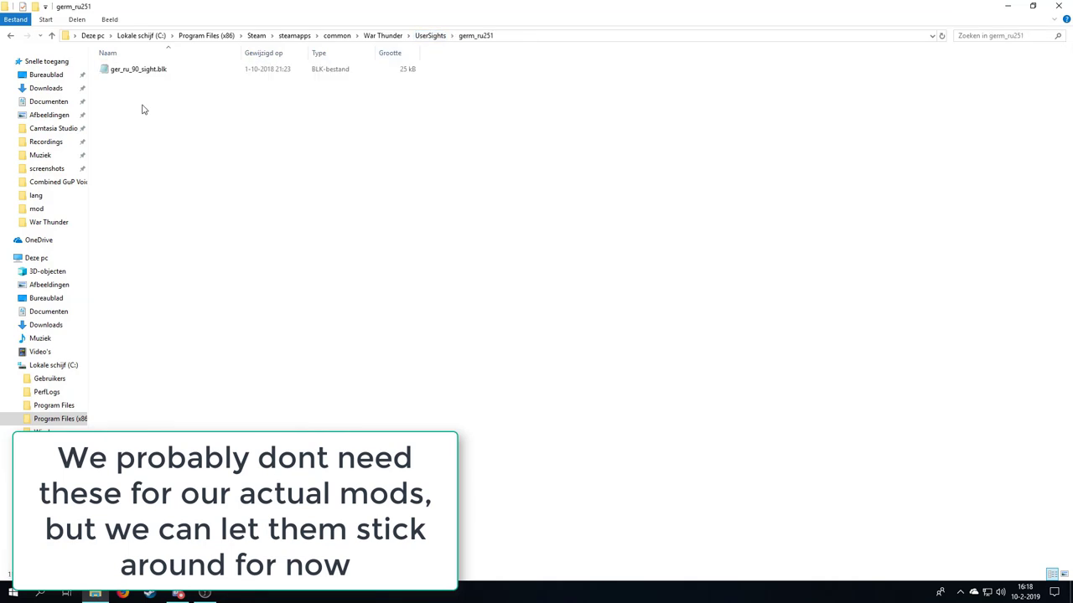
click(417, 38)
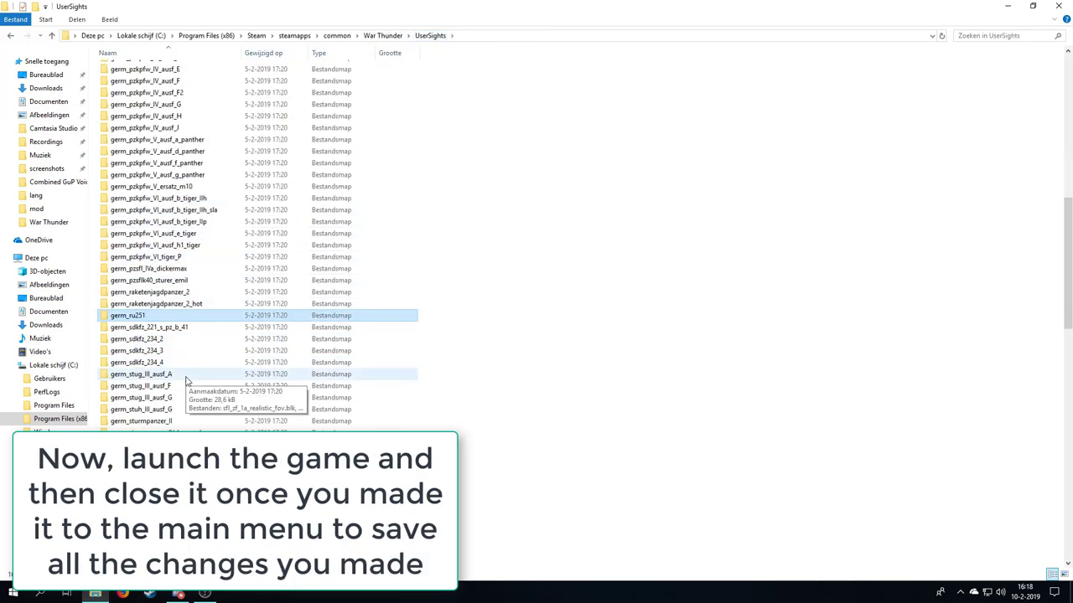
Reopen us_m4a1_1942_sherman and delete sight_1.blk.
scroll(186, 381, down, 1)
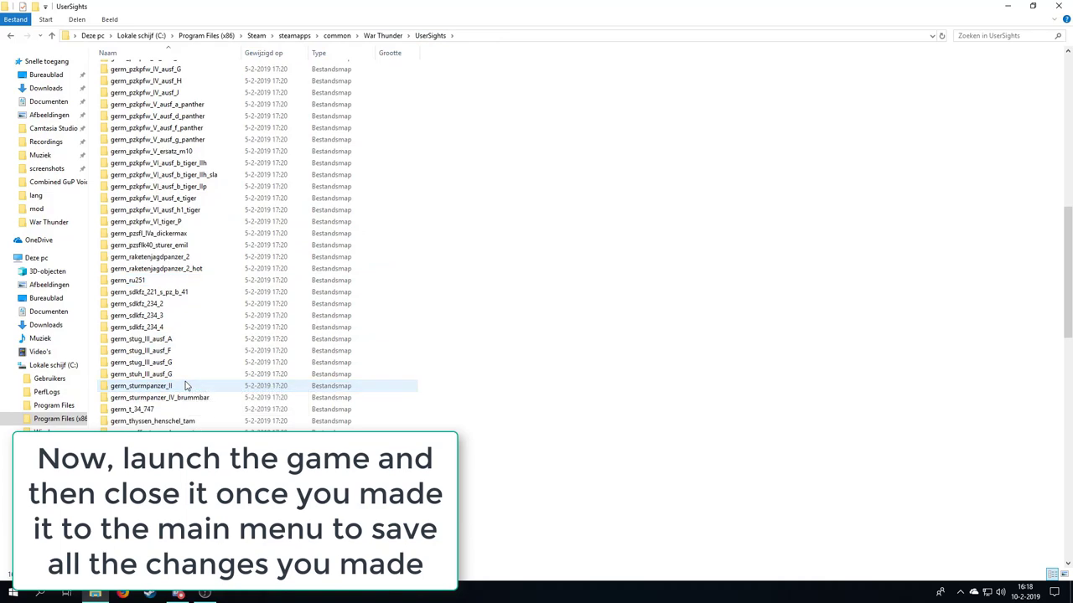
scroll(186, 382, down, 3)
click(186, 386)
scroll(186, 381, down, 2)
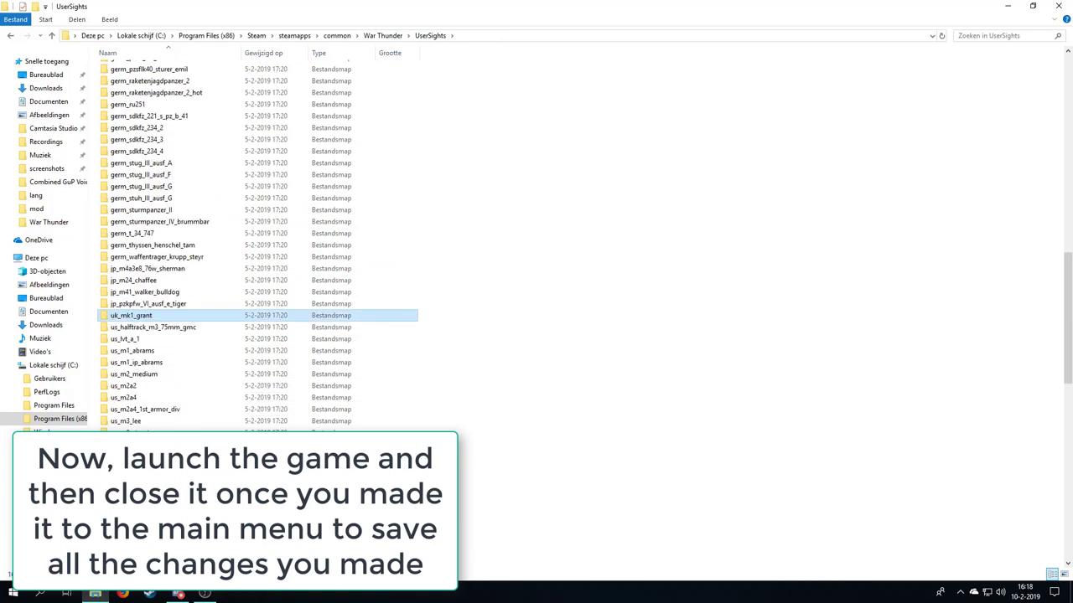
scroll(258, 243, down, 1)
scroll(257, 243, down, 1)
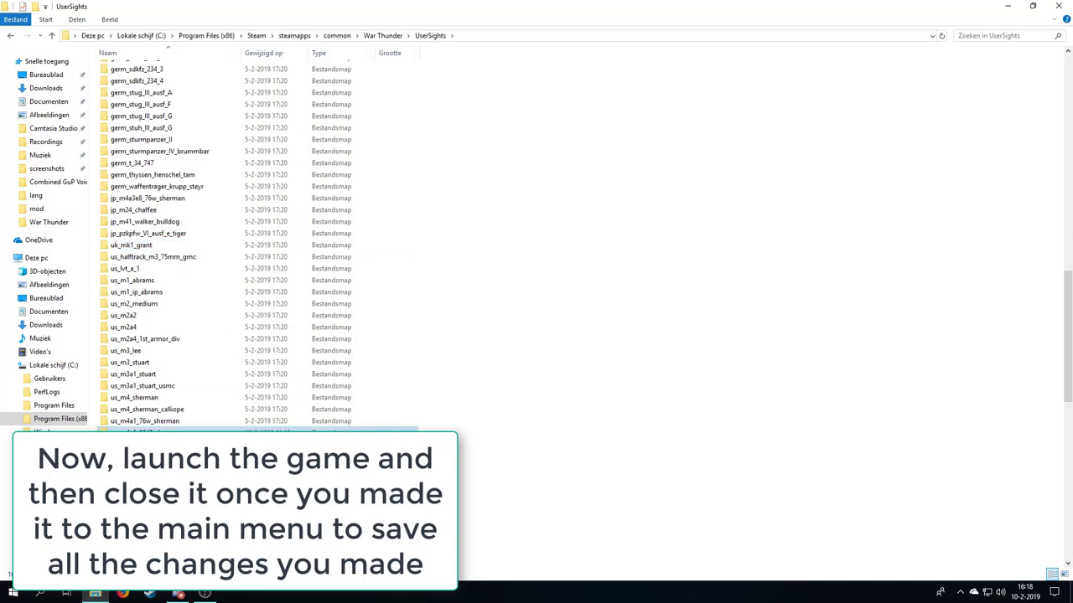
double_click(159, 429)
click(129, 75)
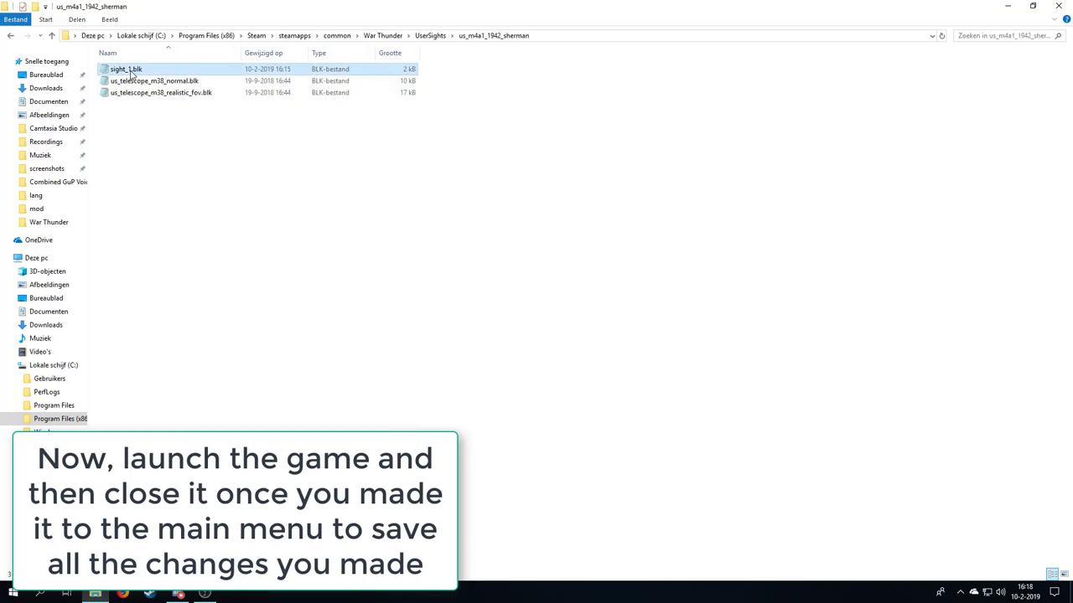
key(Delete)
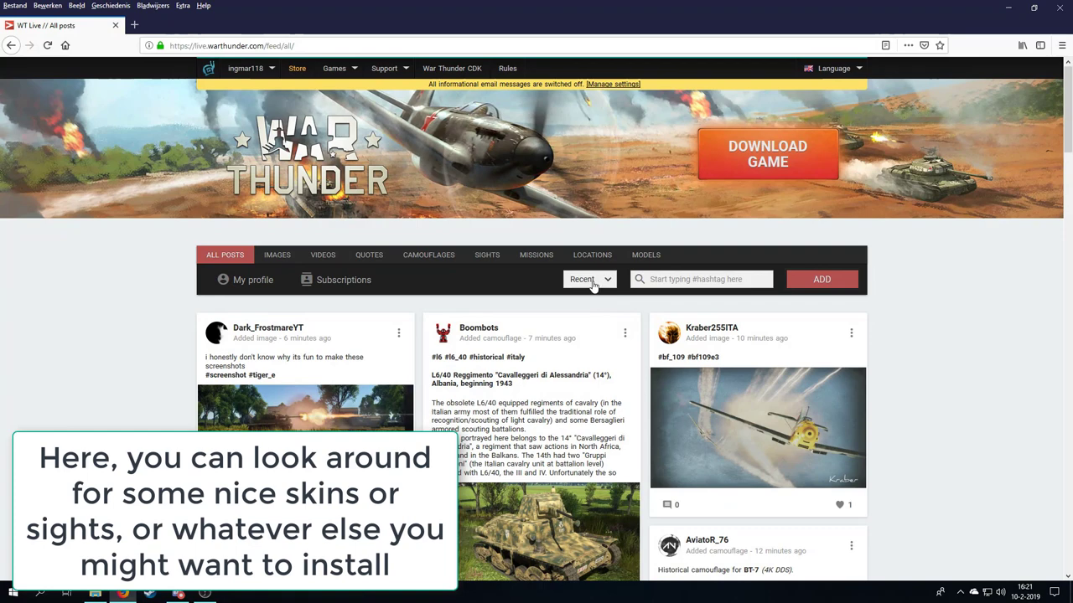
Sort the War Thunder Live feed by Popular.
click(595, 283)
click(591, 319)
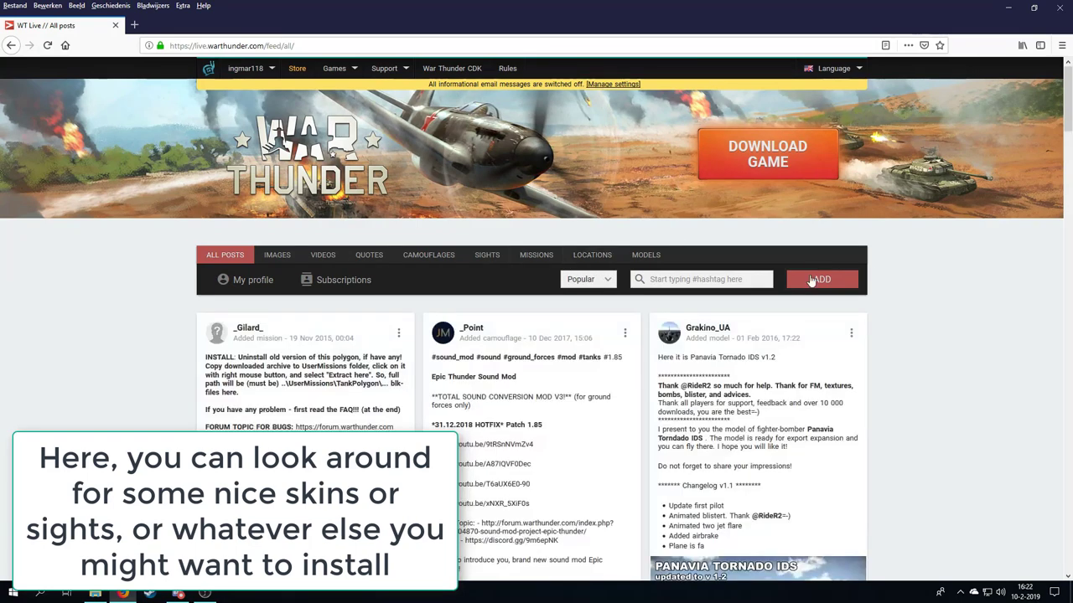
scroll(755, 352, down, 5)
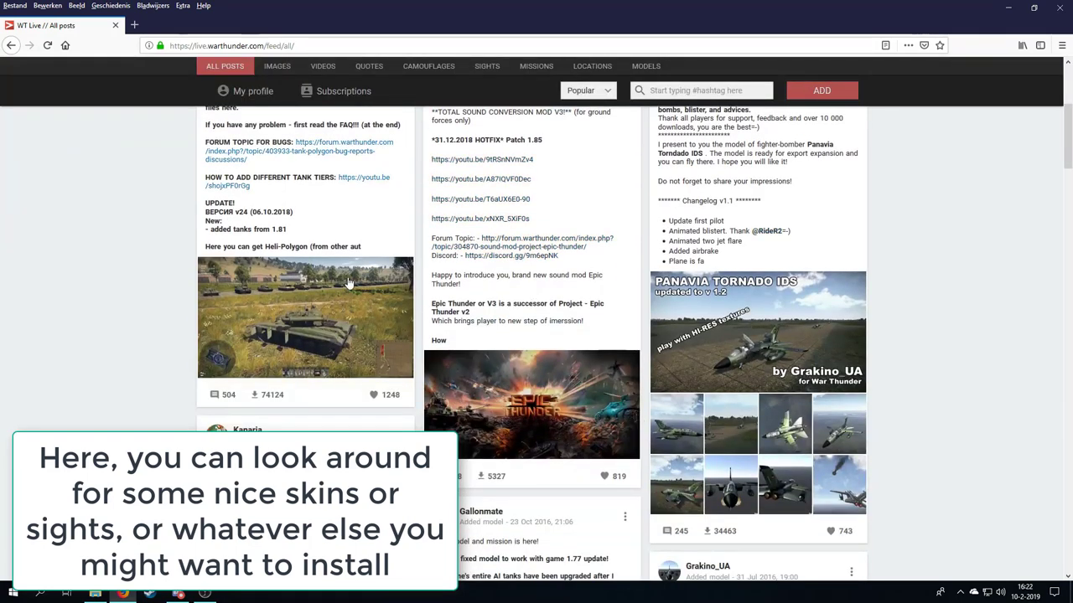
scroll(945, 349, down, 4)
scroll(945, 350, down, 10)
scroll(945, 349, up, 15)
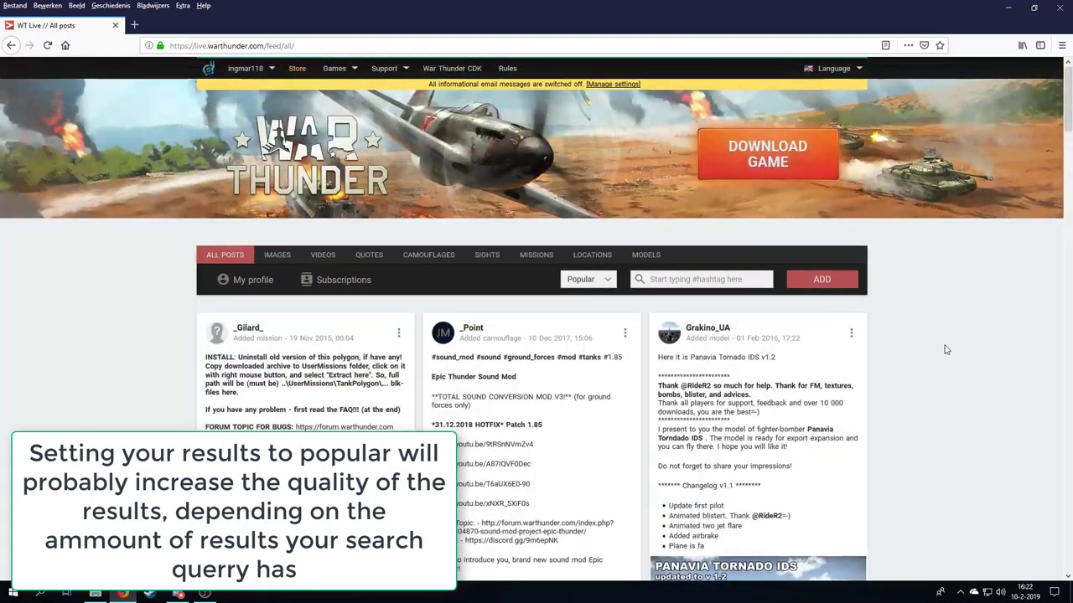
Filter to Camouflages and search '#sherman #girlsundpanzer', scrolling through the results.
click(423, 256)
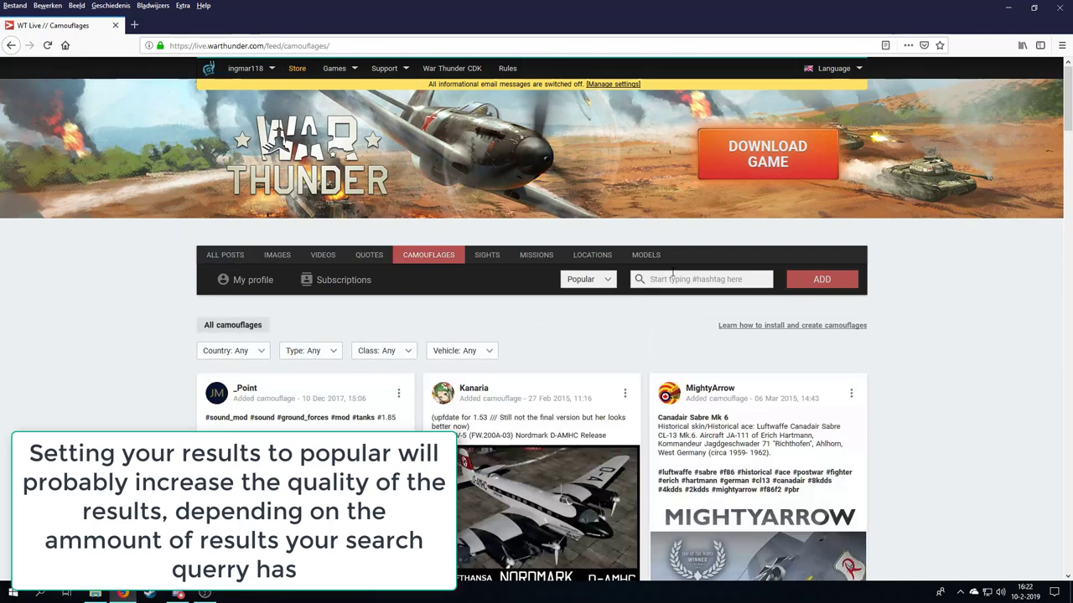
click(669, 280)
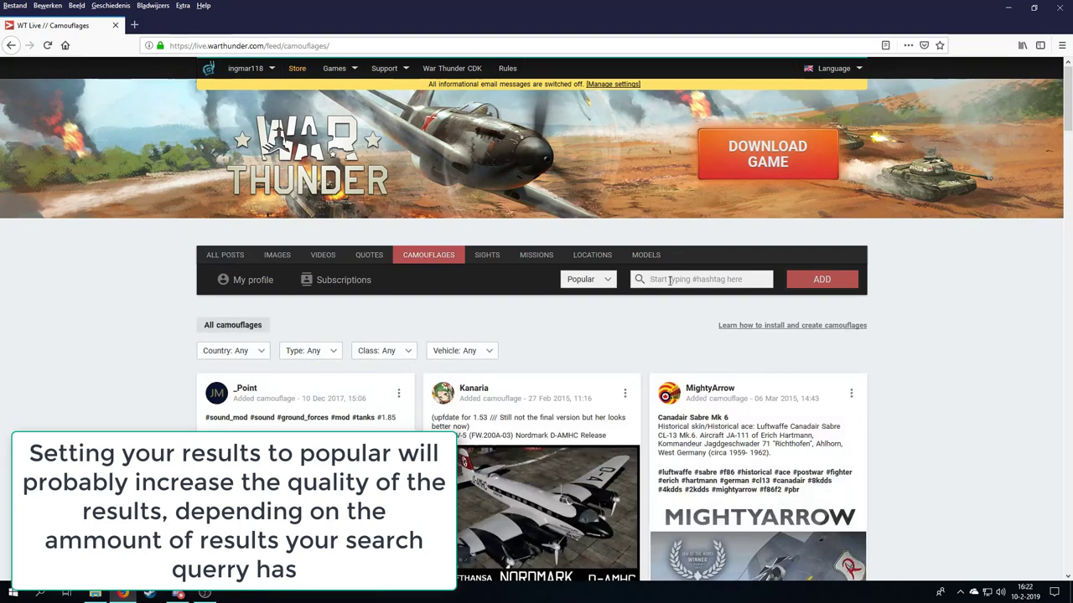
text(#sherman)
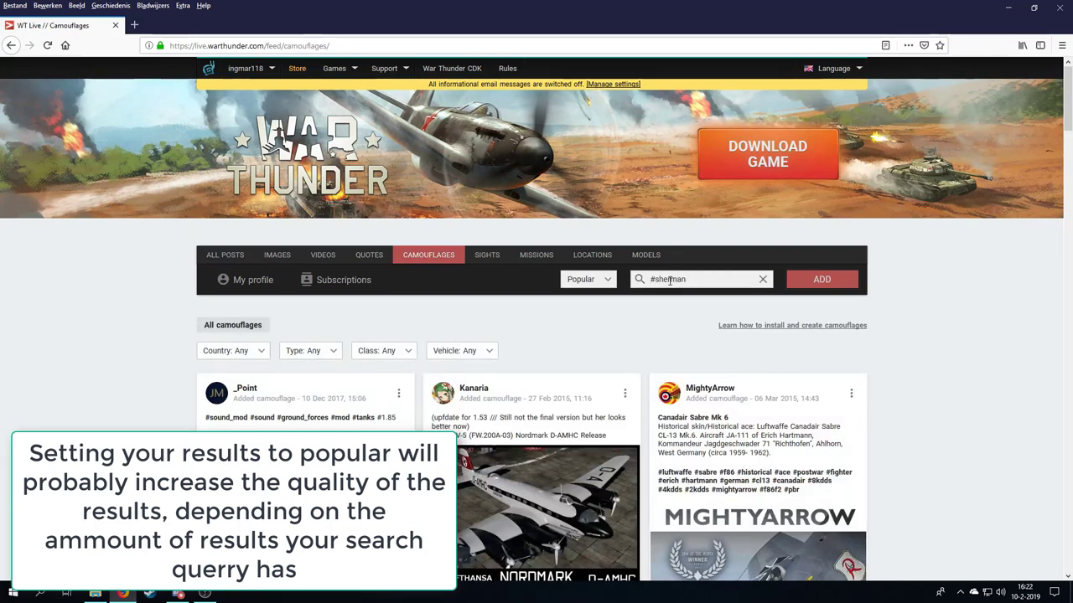
text( #g)
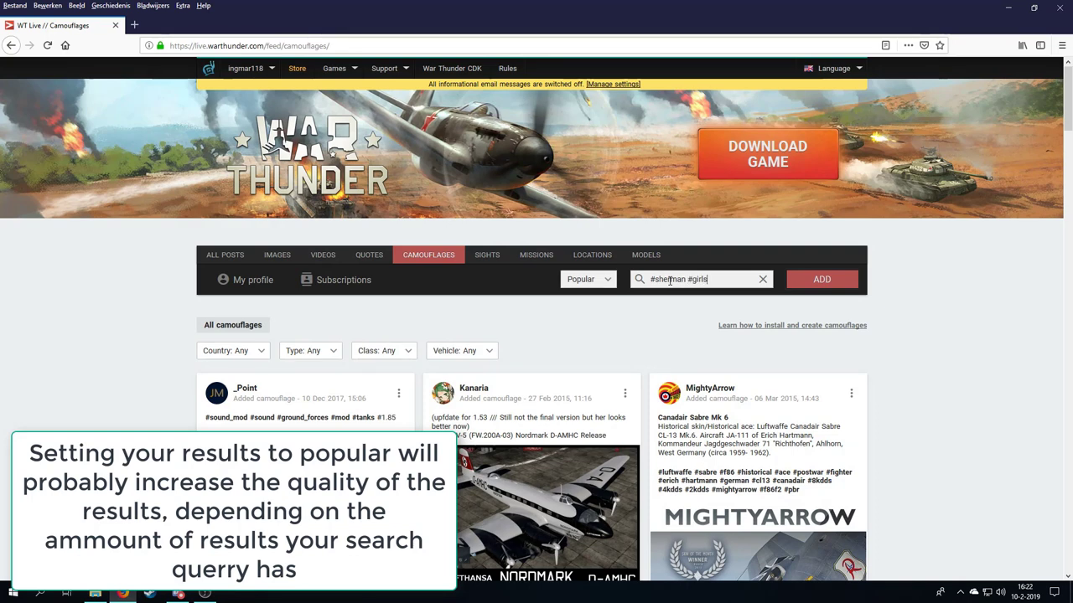
text(irlsundpanzer)
key(Return)
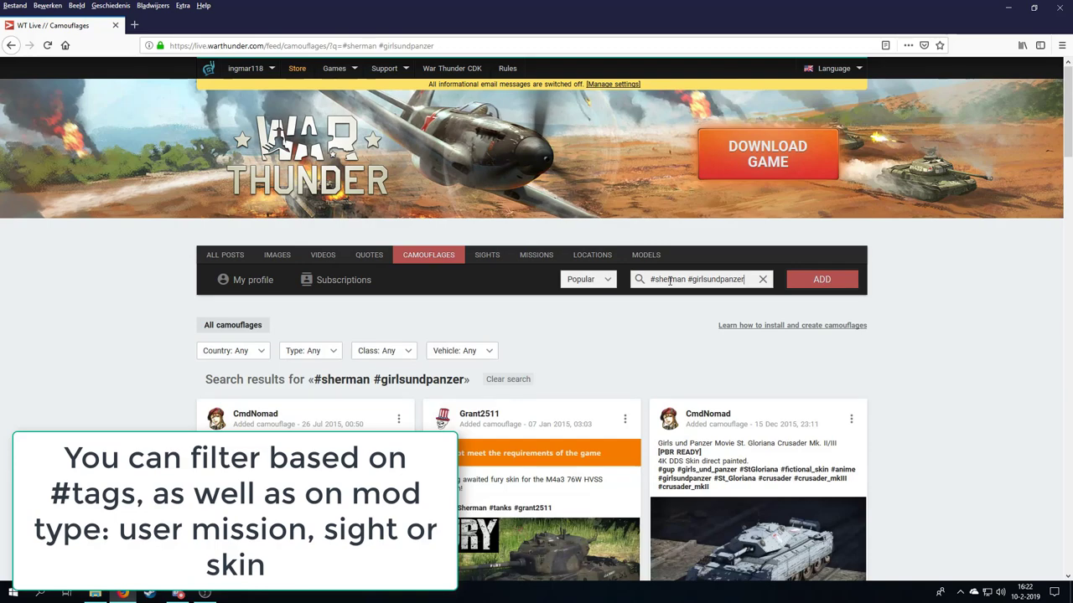
scroll(670, 281, down, 8)
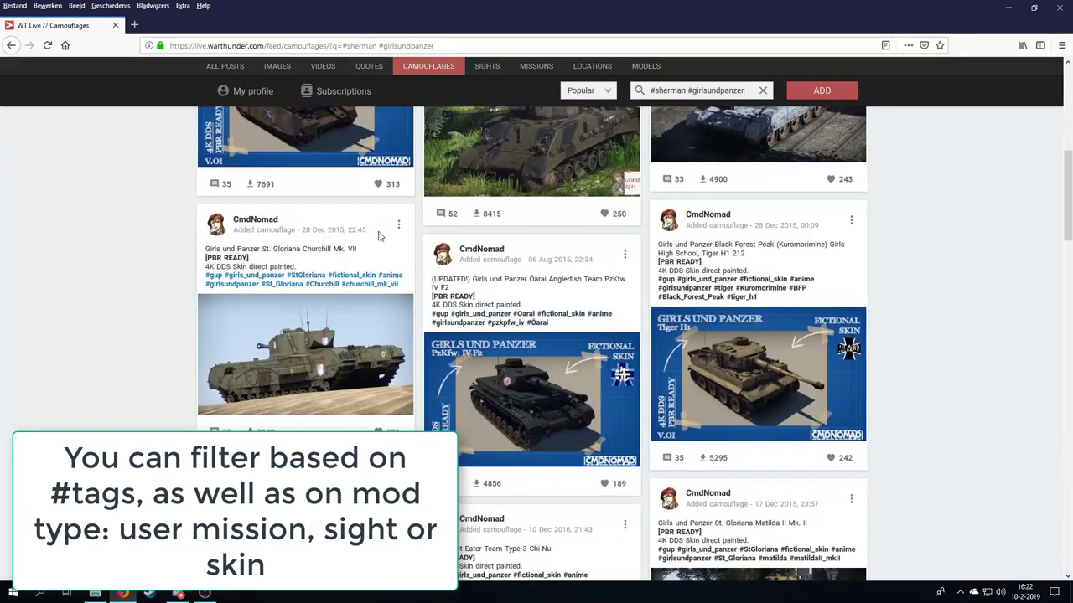
scroll(378, 237, down, 5)
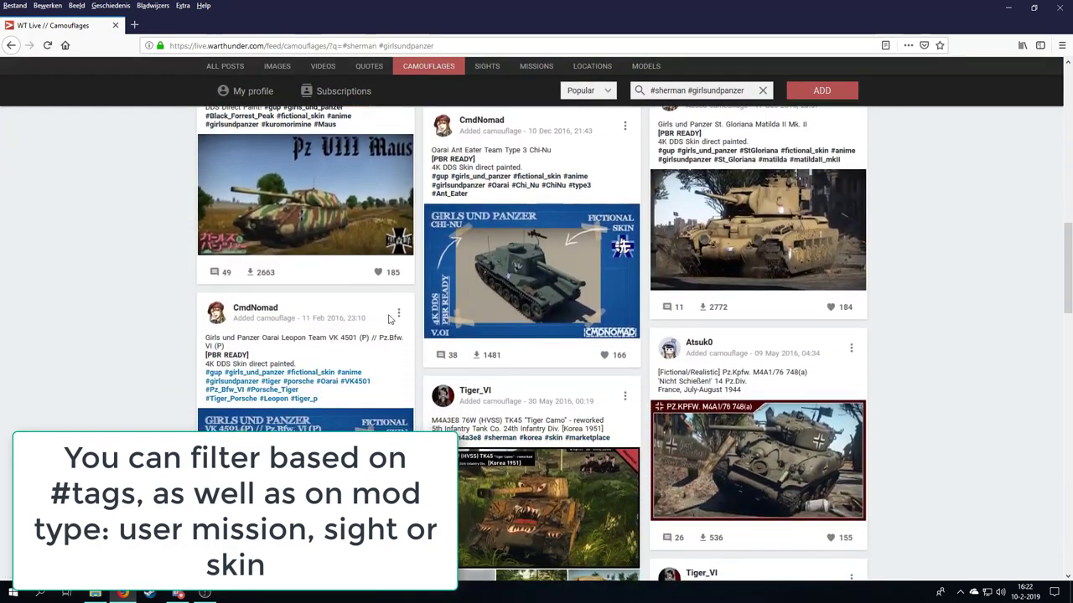
scroll(388, 318, down, 4)
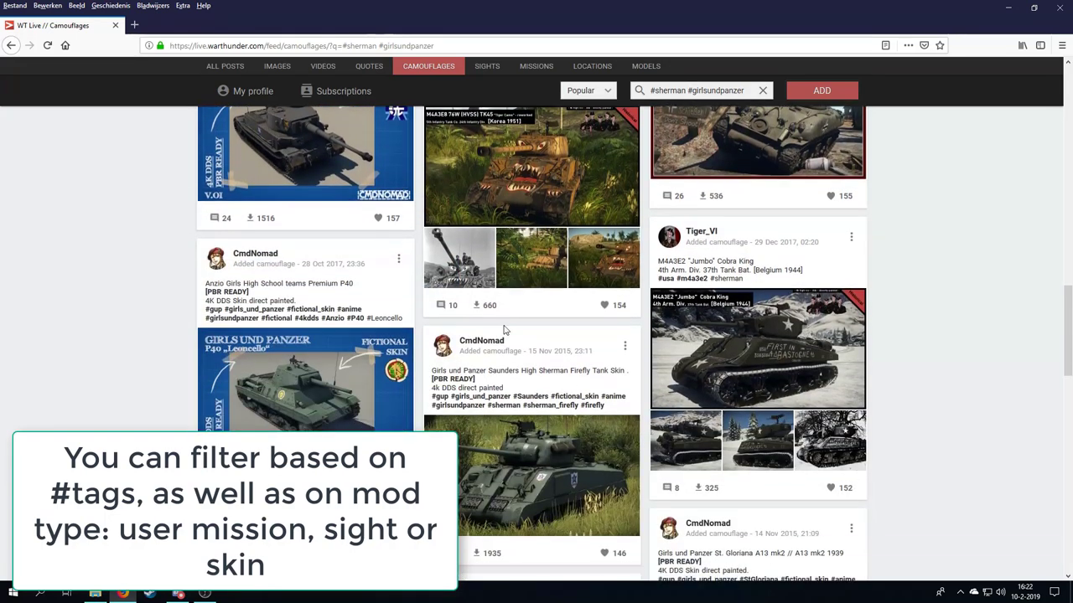
scroll(477, 327, down, 2)
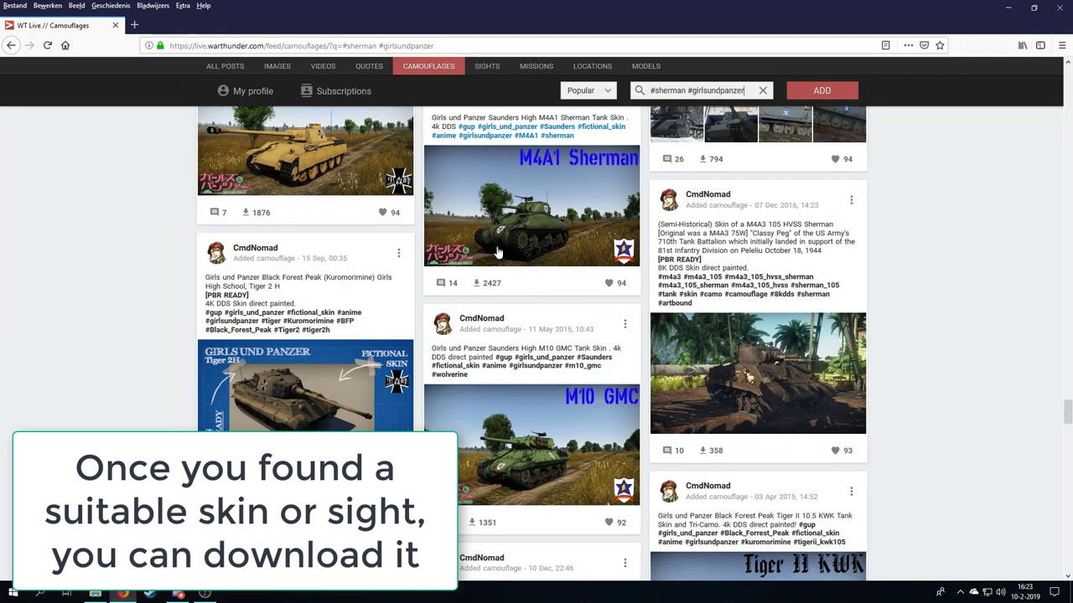
Download Sherman_M4A1.zip from the Saunders High M4A1 Sherman skin post.
scroll(521, 251, up, 1)
click(505, 266)
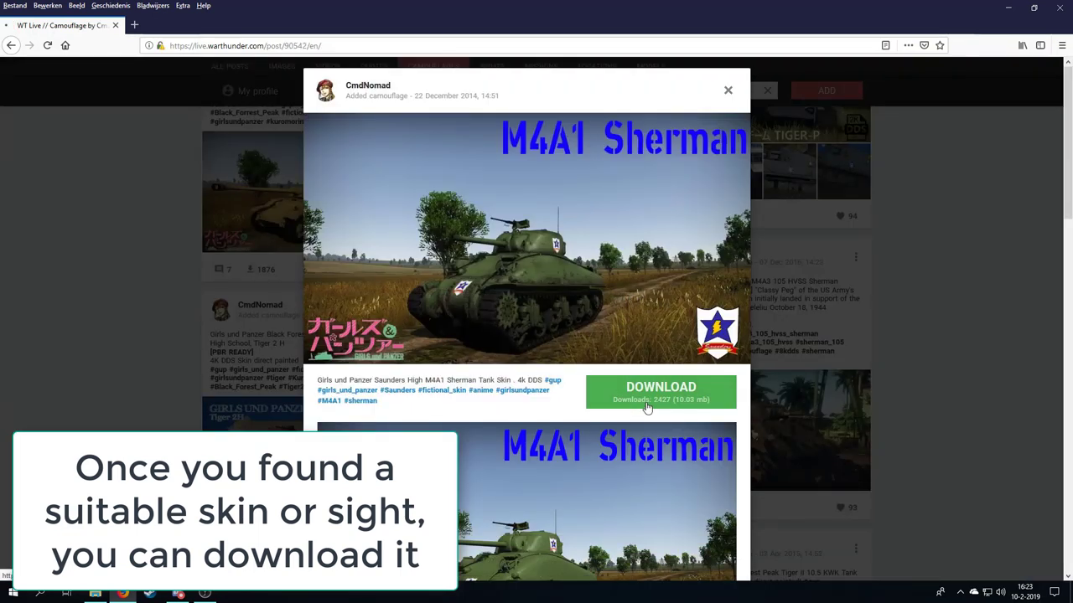
click(646, 408)
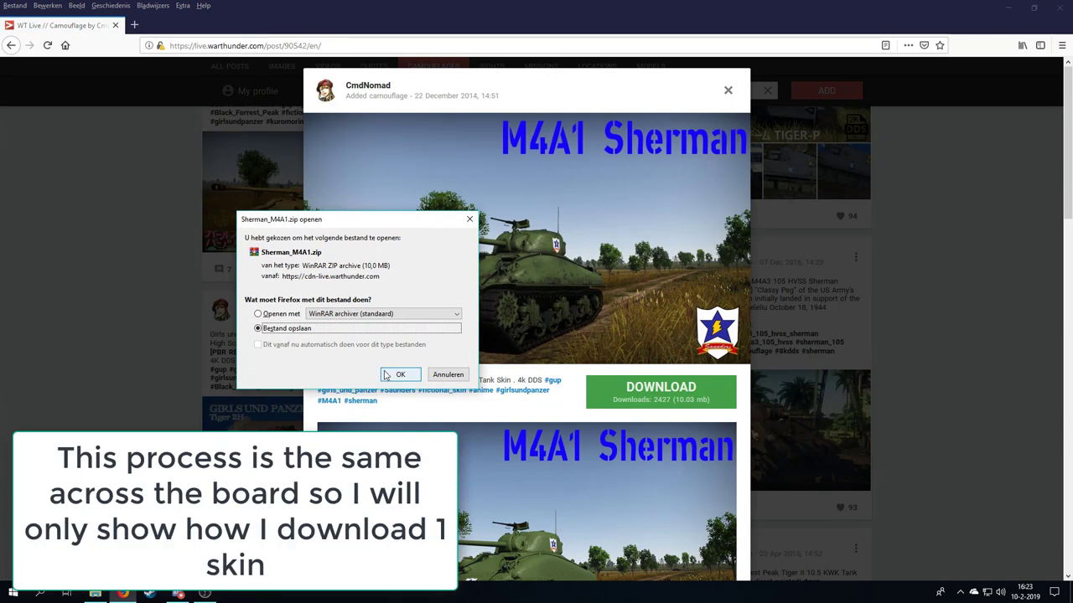
click(398, 375)
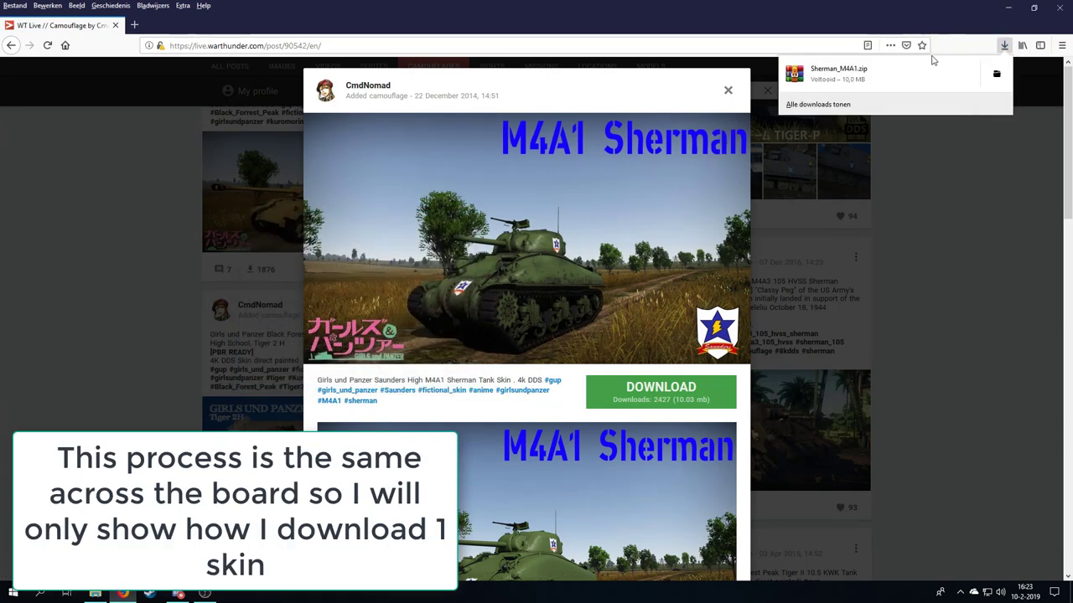
Open Sherman_M4A1.zip in WinRAR, dismiss the license reminder, and select template_us_m4a1_1942.
click(846, 76)
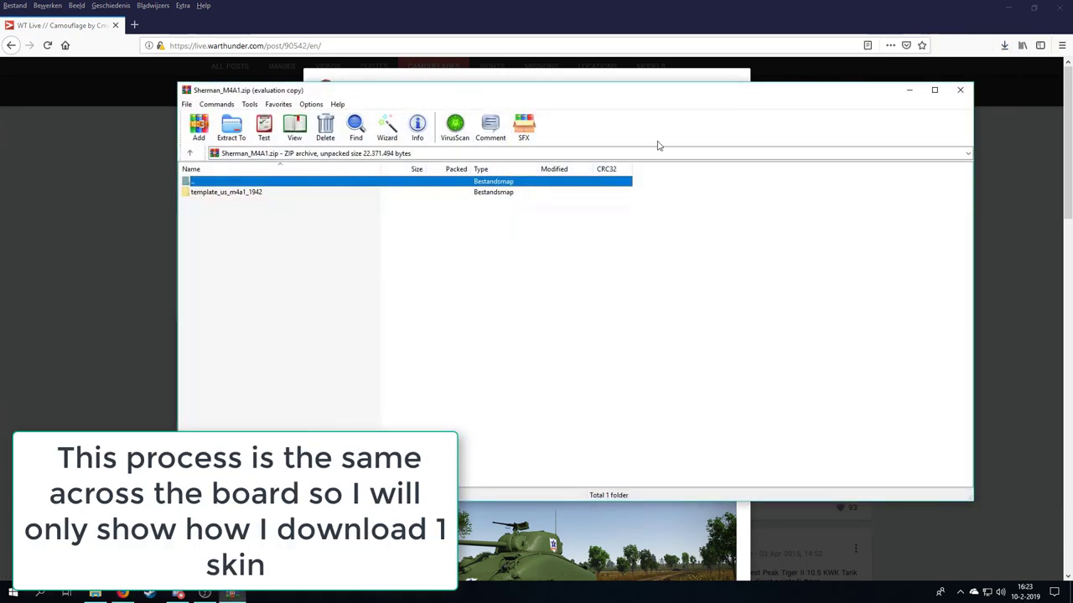
click(504, 215)
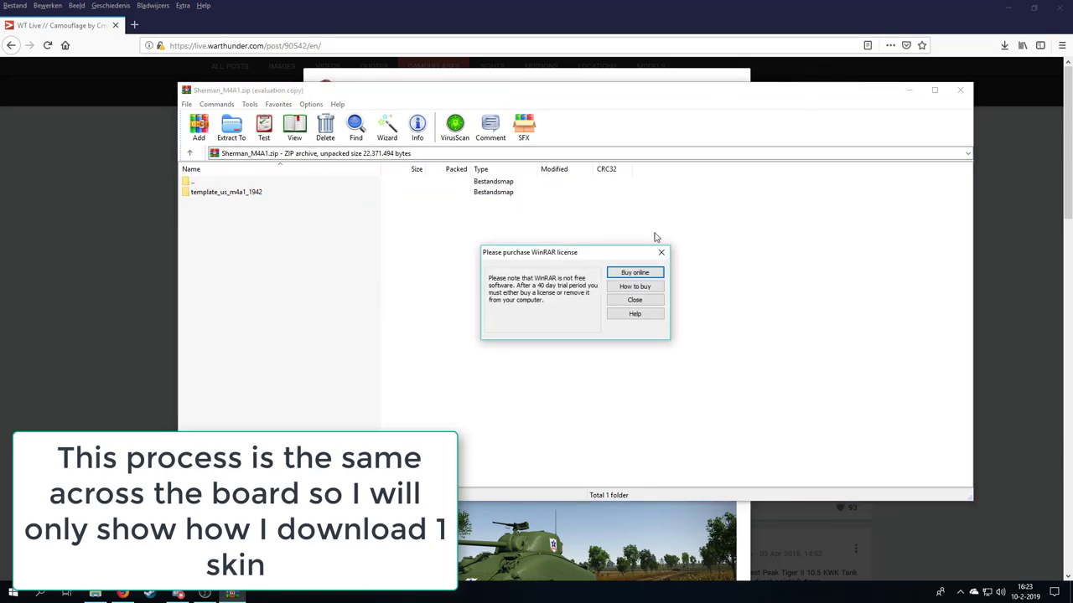
click(661, 251)
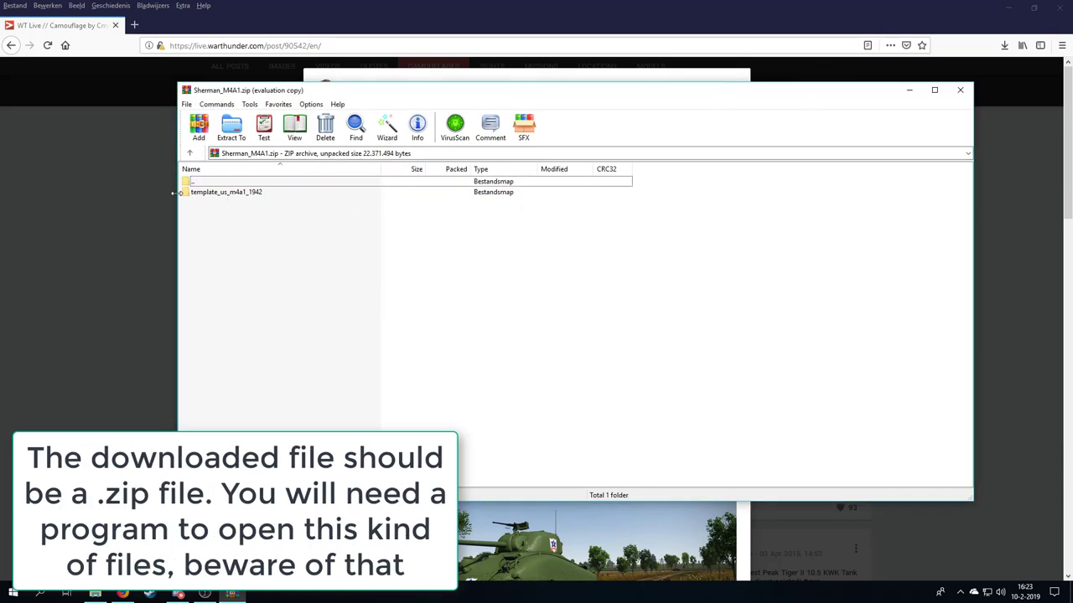
click(226, 193)
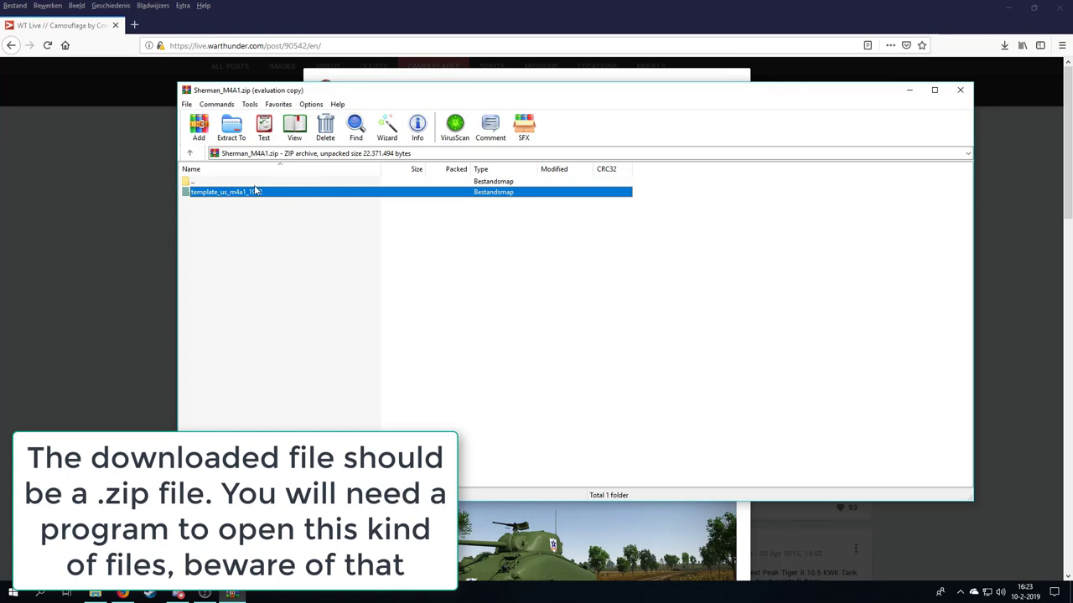
Extract the folder into War Thunder Mods\Skin Mods and close WinRAR.
click(231, 127)
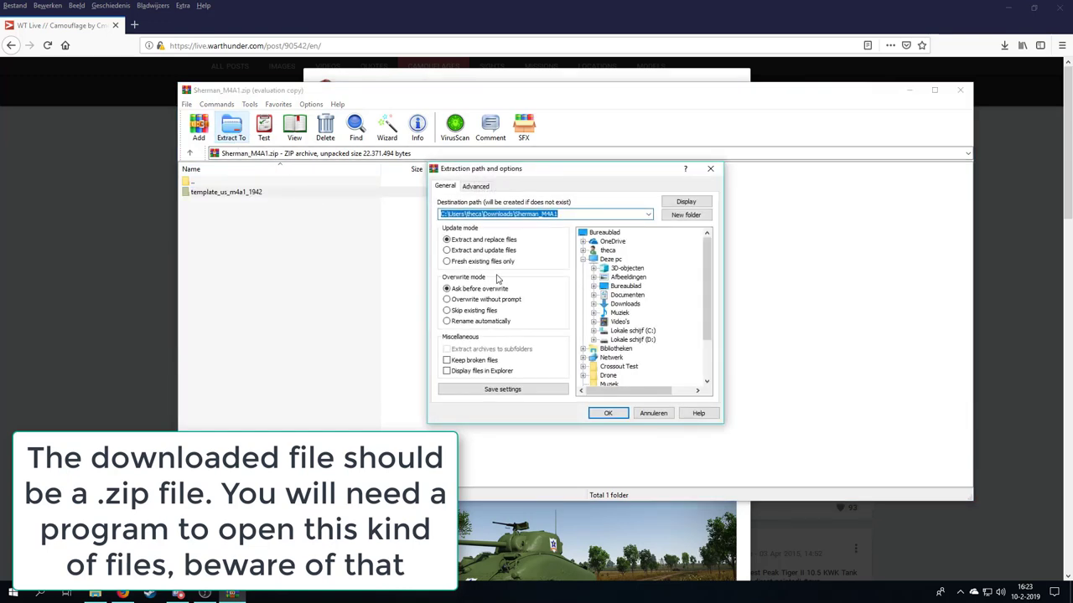
scroll(624, 310, down, 2)
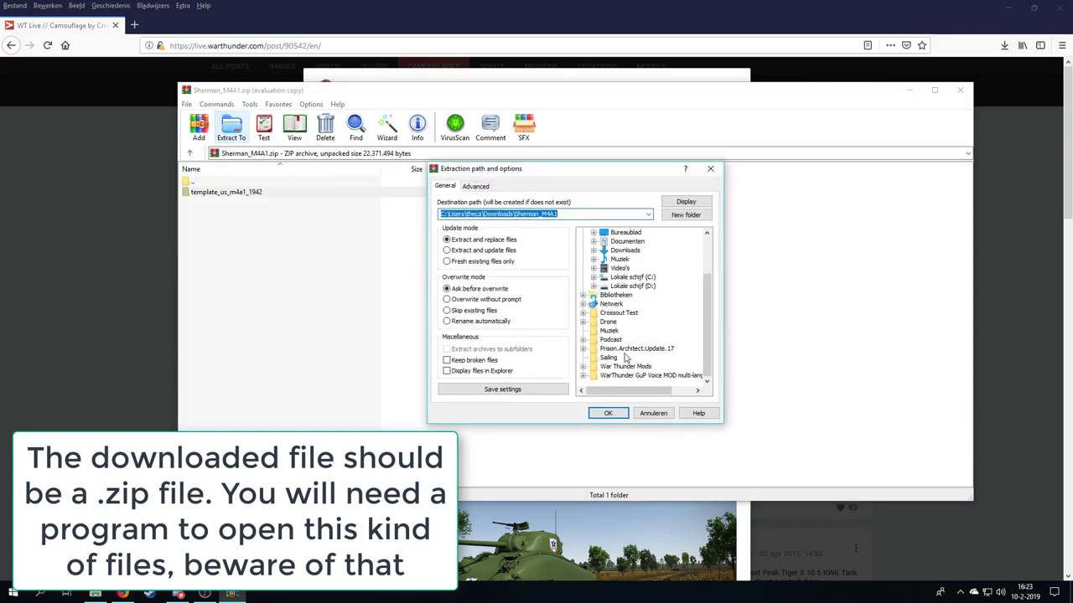
click(584, 368)
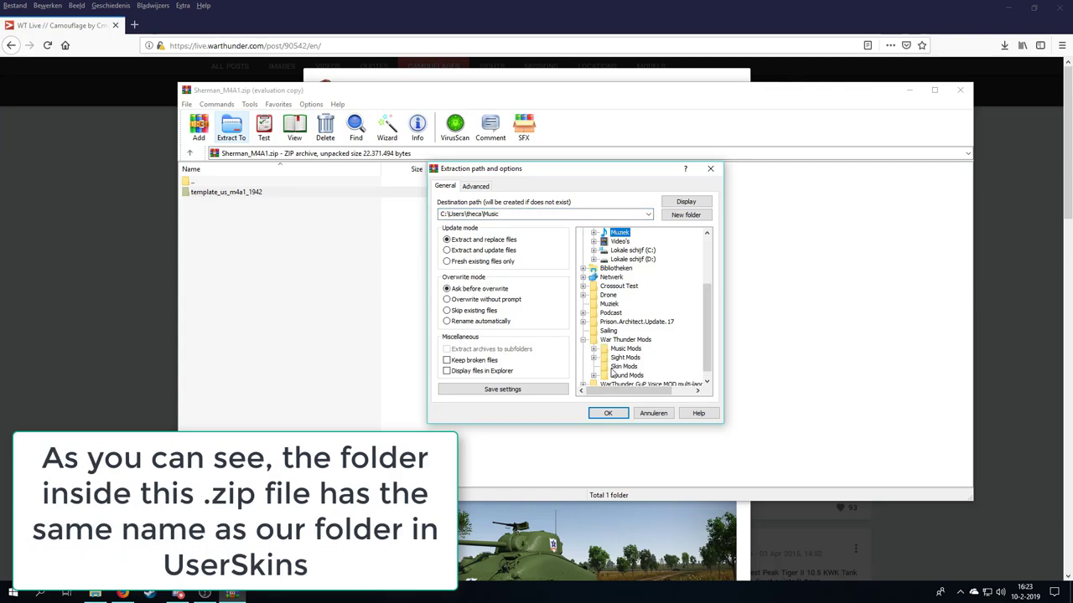
click(621, 366)
click(607, 413)
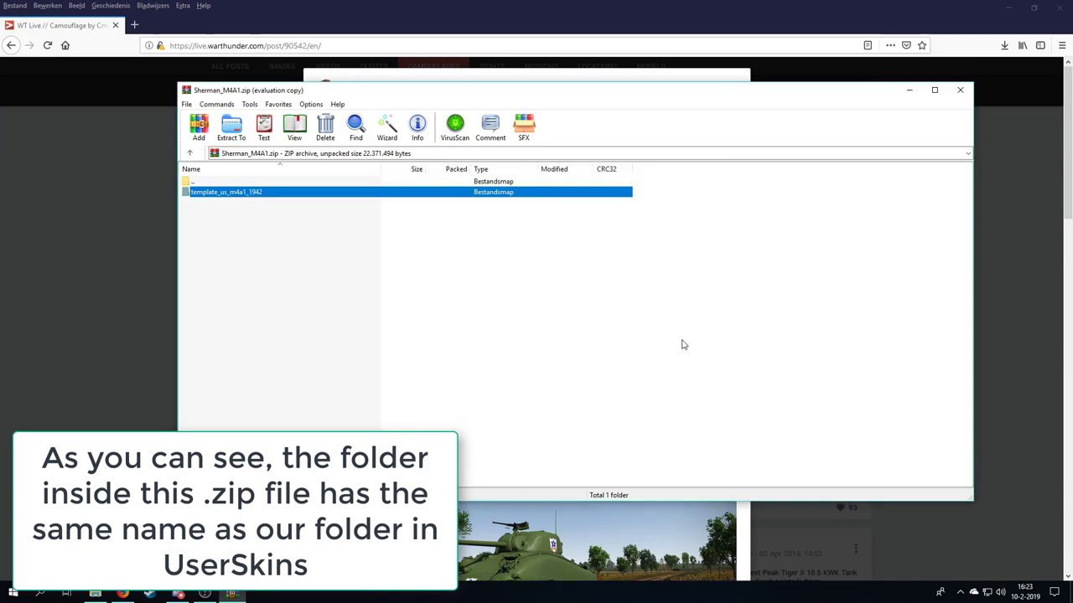
click(961, 91)
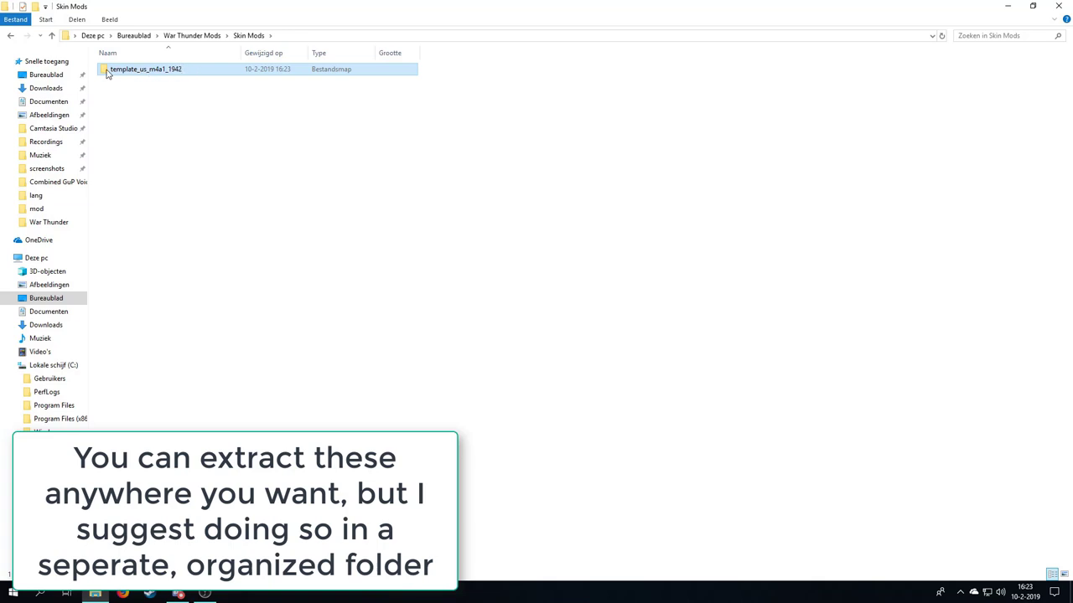
Copy template_us_m4a1_1942 from Skin Mods and paste it into War Thunder's UserSkins folder.
right_click(217, 67)
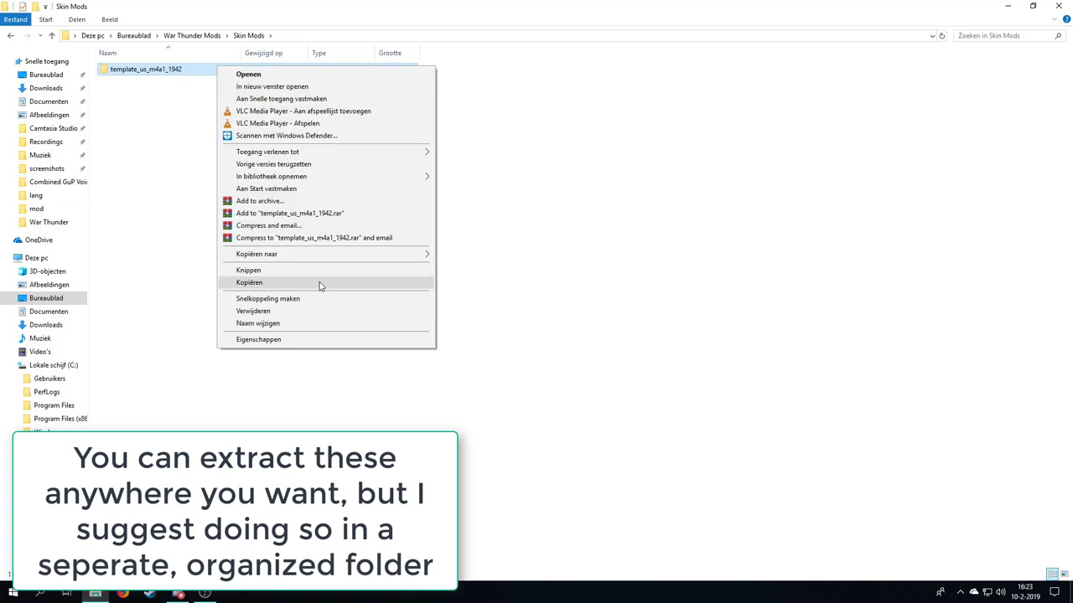
click(289, 284)
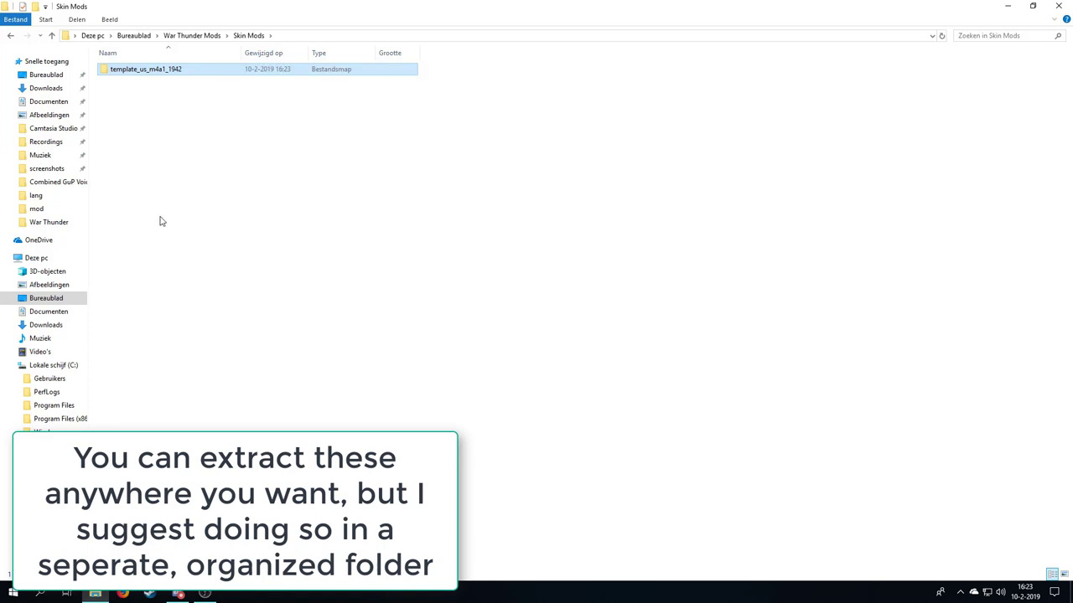
click(60, 225)
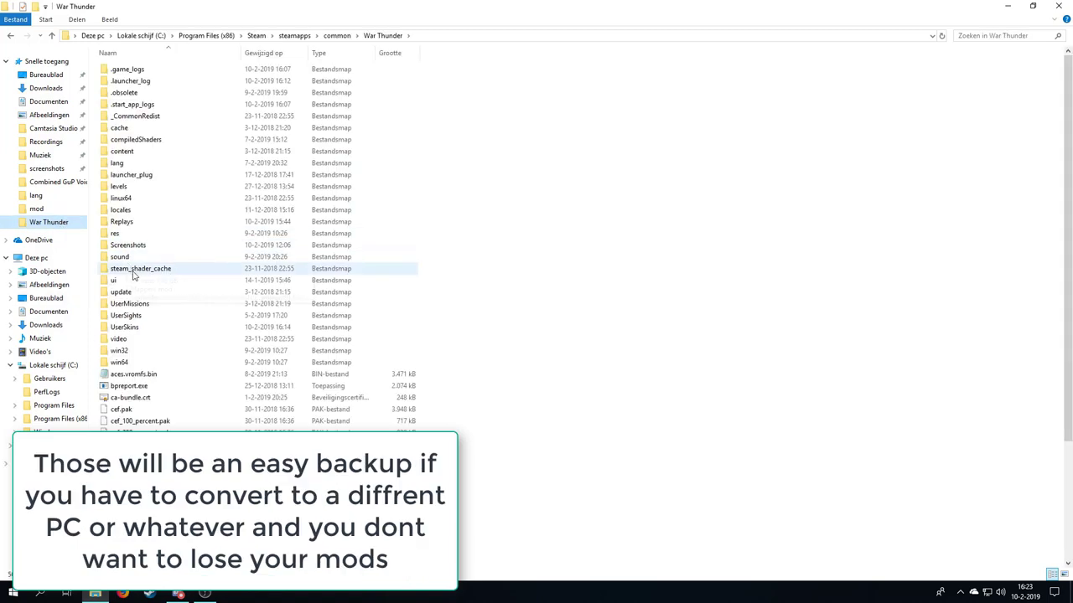
double_click(126, 327)
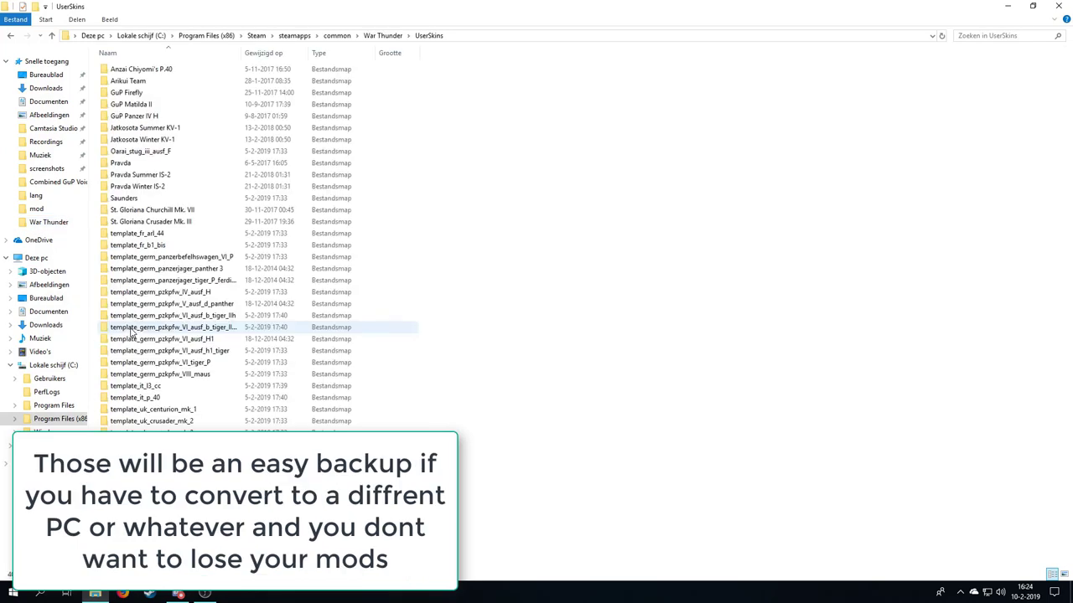
right_click(634, 186)
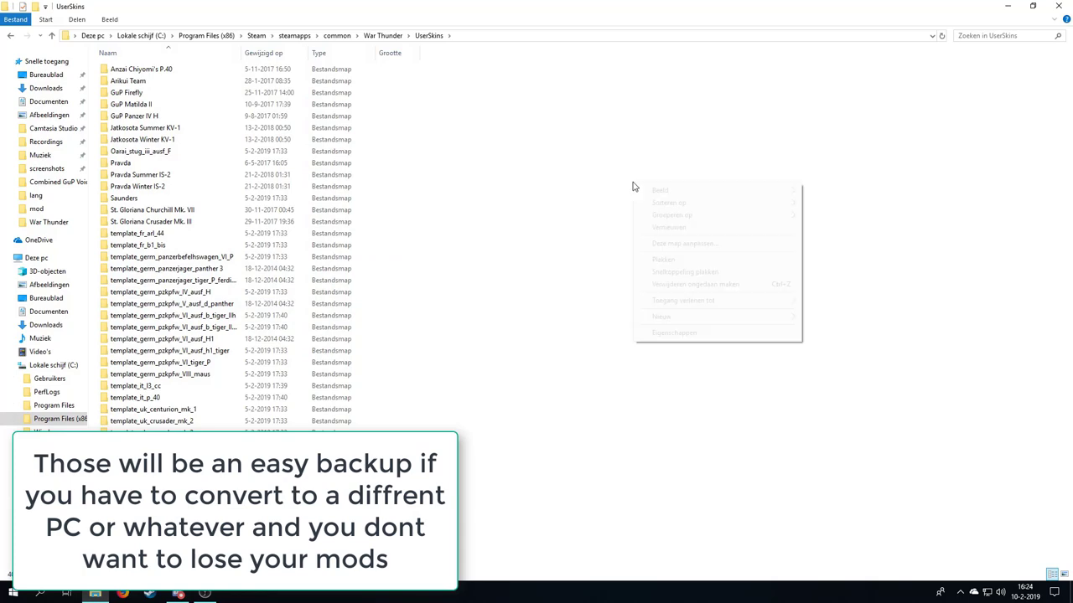
click(694, 260)
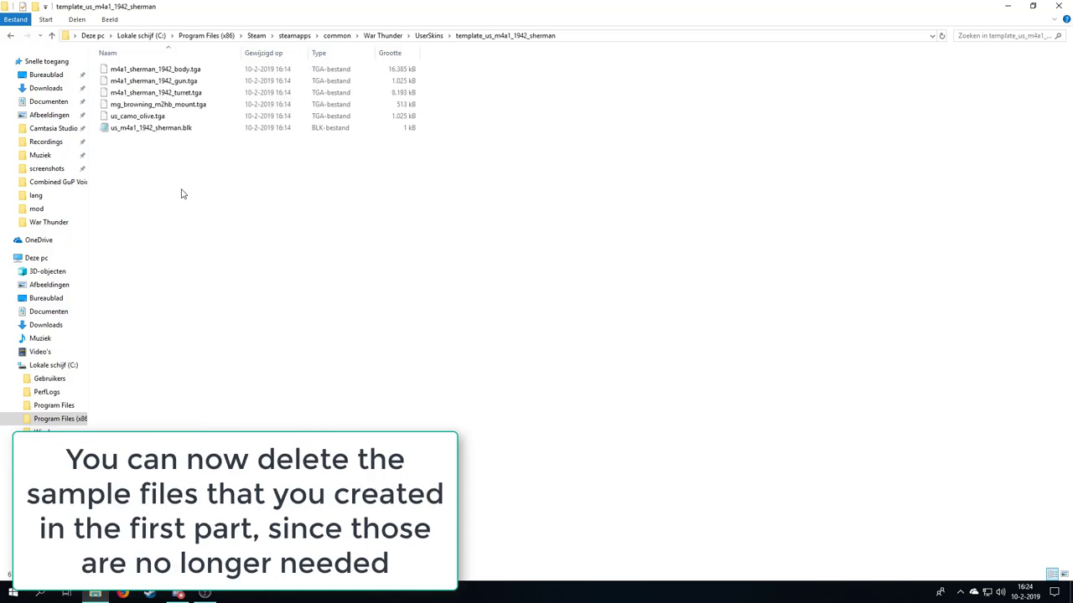
Select and deselect the sample skin files, then go back up to UserSkins.
key(ctrl+a)
click(204, 151)
click(428, 36)
Review the Clean and Non Clean variant folders of template_us_m4a1_1942.
double_click(151, 385)
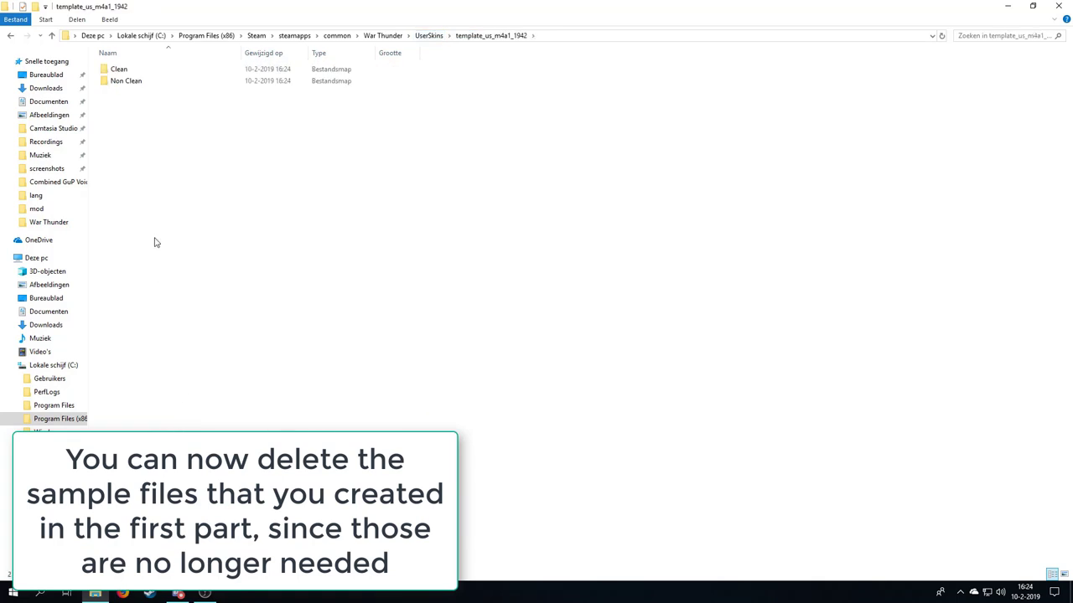
double_click(125, 70)
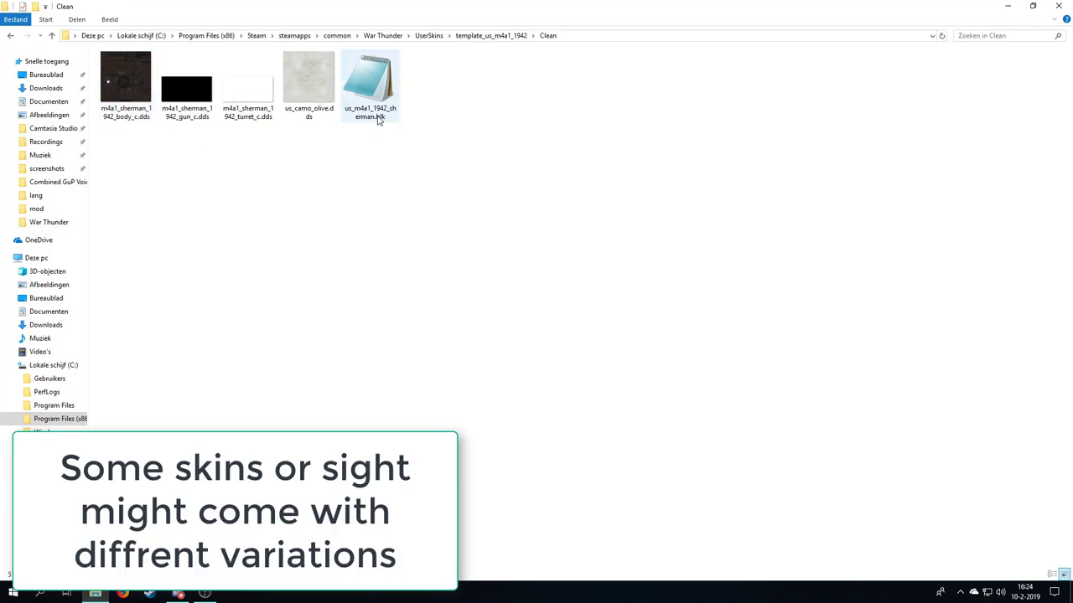
click(469, 37)
double_click(139, 82)
drag(406, 128, 89, 63)
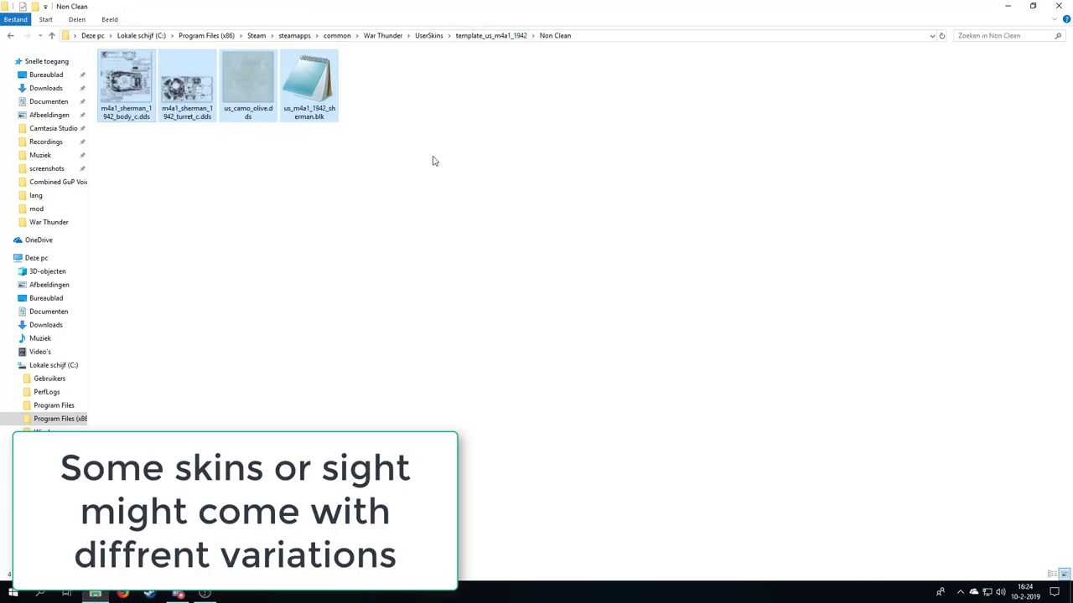
click(480, 35)
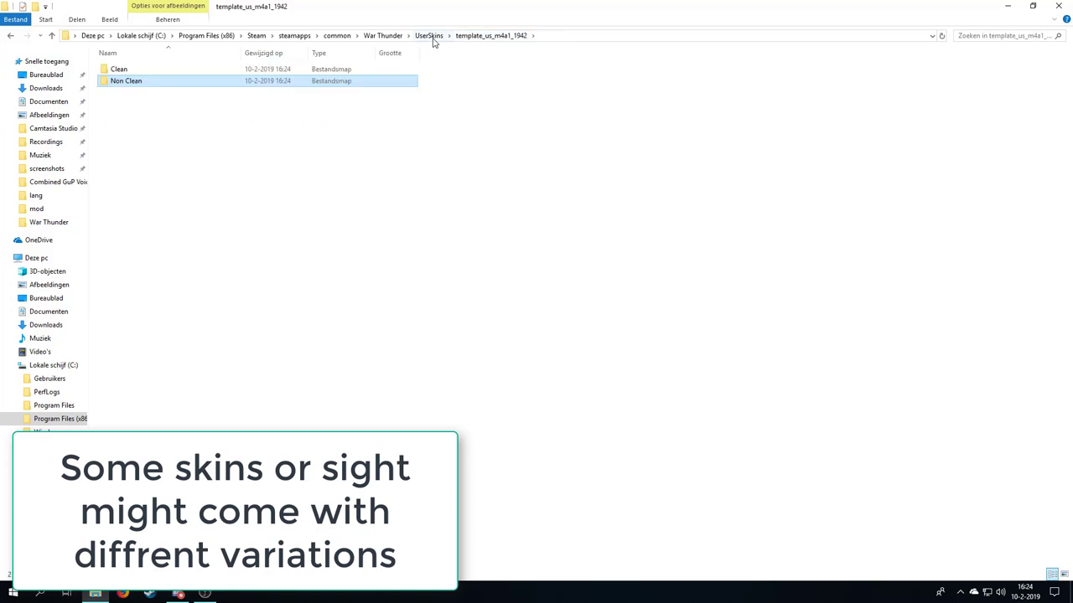
click(430, 37)
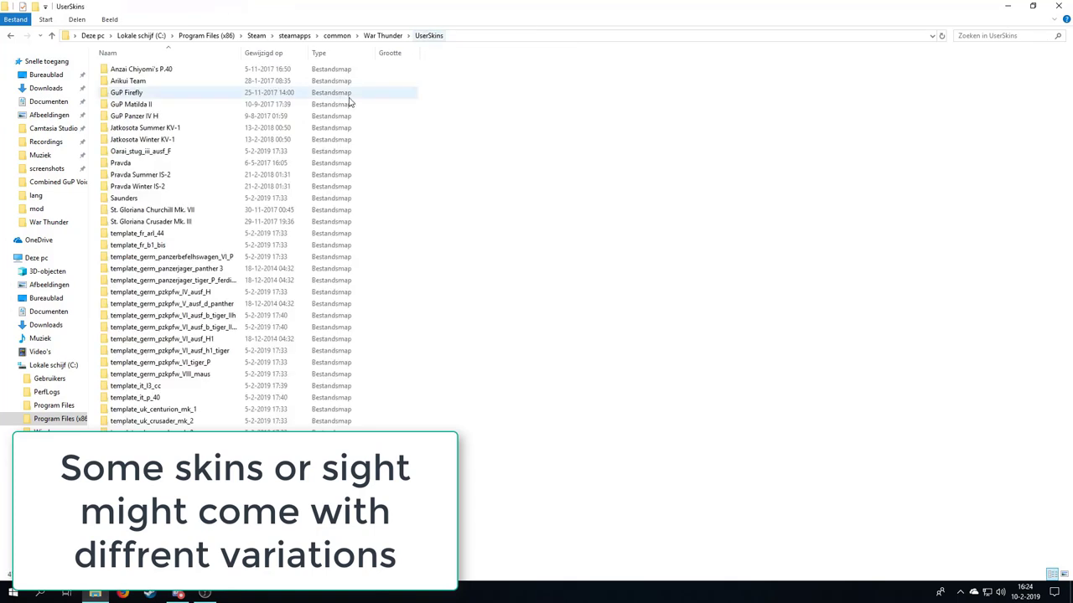
Review the B and A variant folders of template_germ_panzerbefehlswagen_VI_P.
double_click(191, 256)
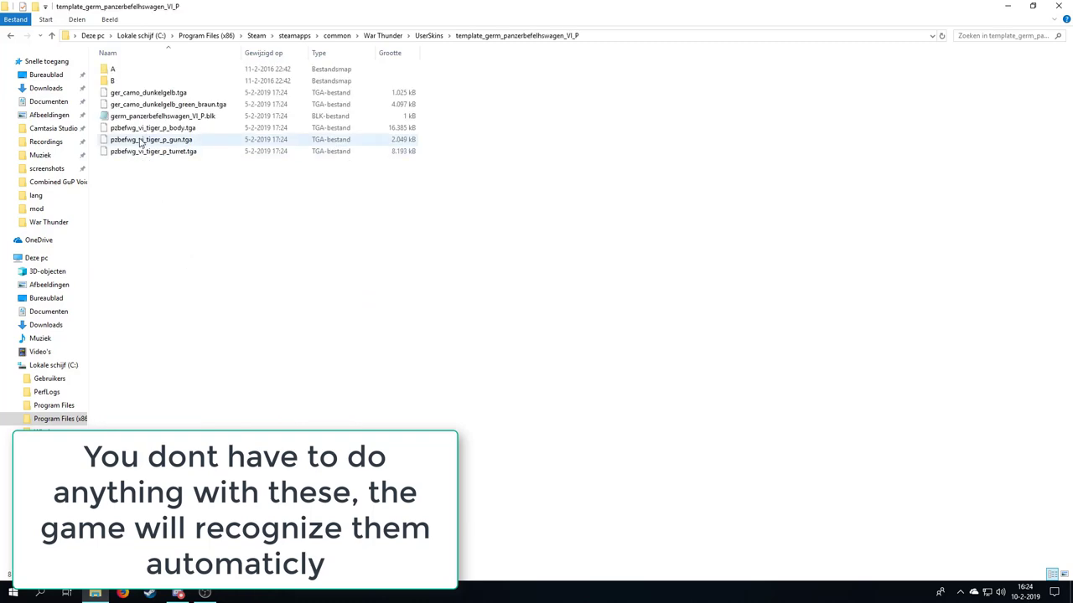
double_click(113, 81)
drag(611, 187, 168, 56)
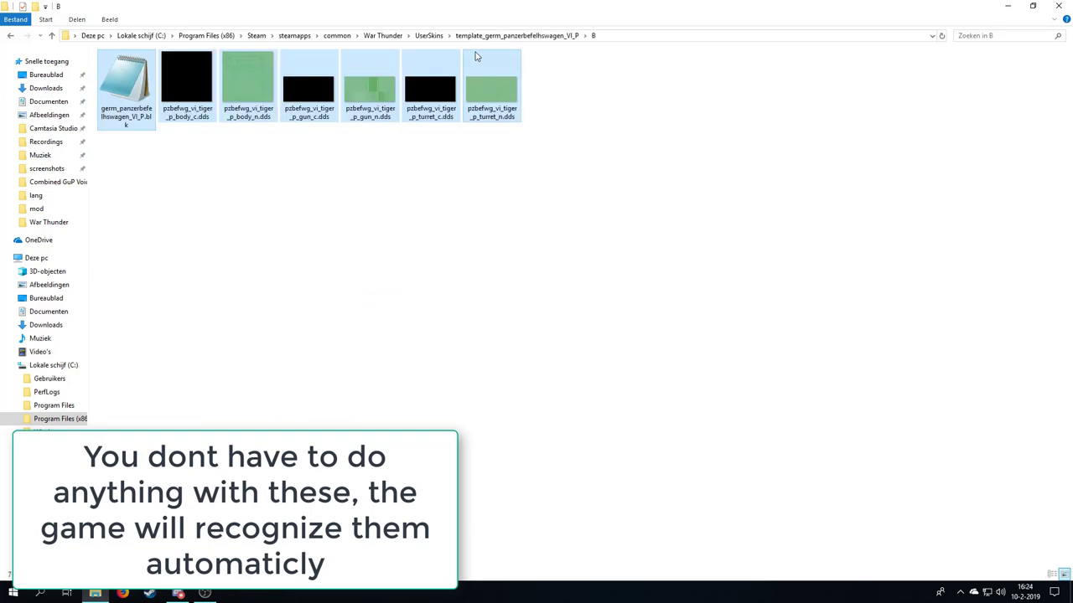
click(466, 36)
double_click(176, 72)
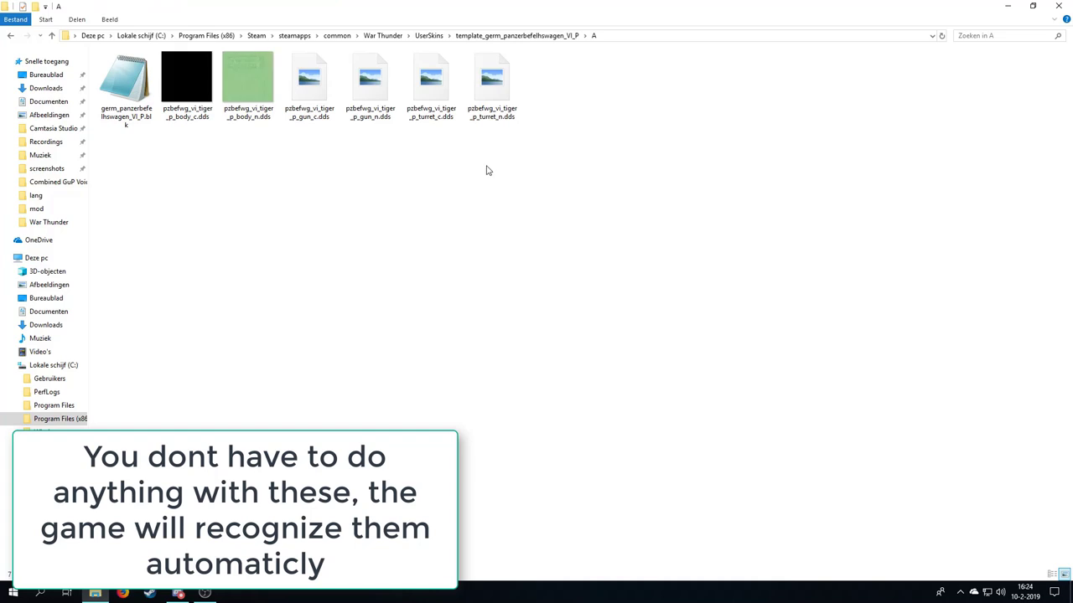
key(ctrl+a)
click(429, 35)
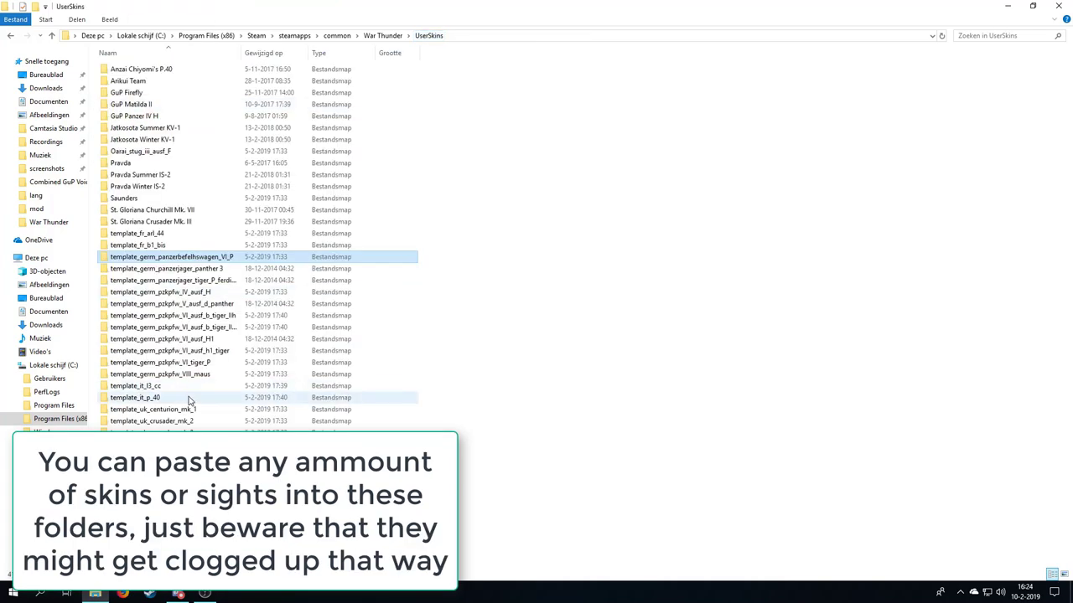
click(535, 449)
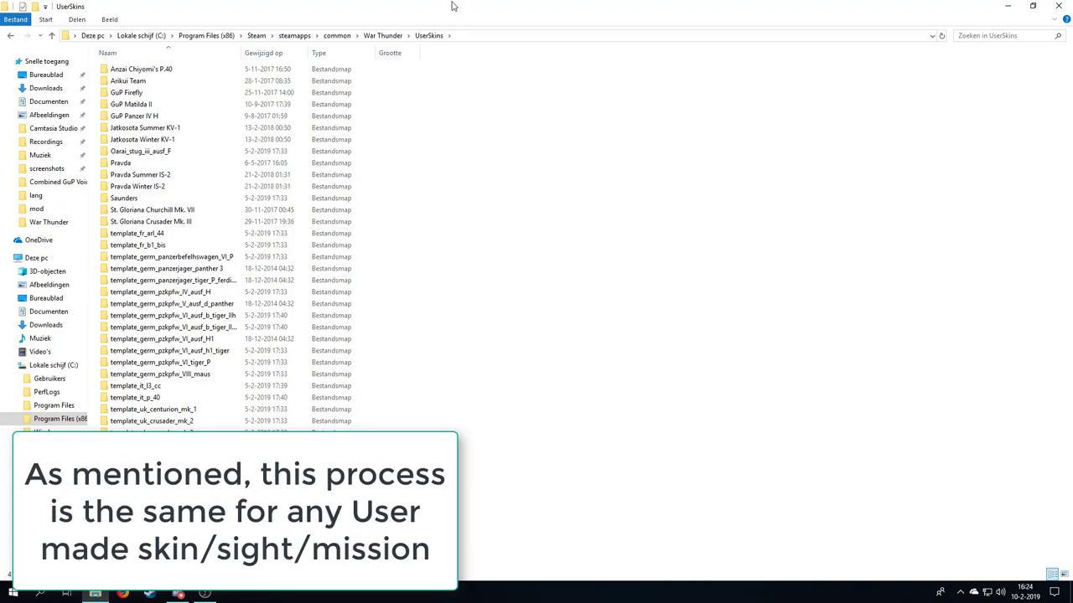
Open UserSights and marquee-select, then deselect, blocks of us_ and germ_pzkpfw sight folders.
click(381, 36)
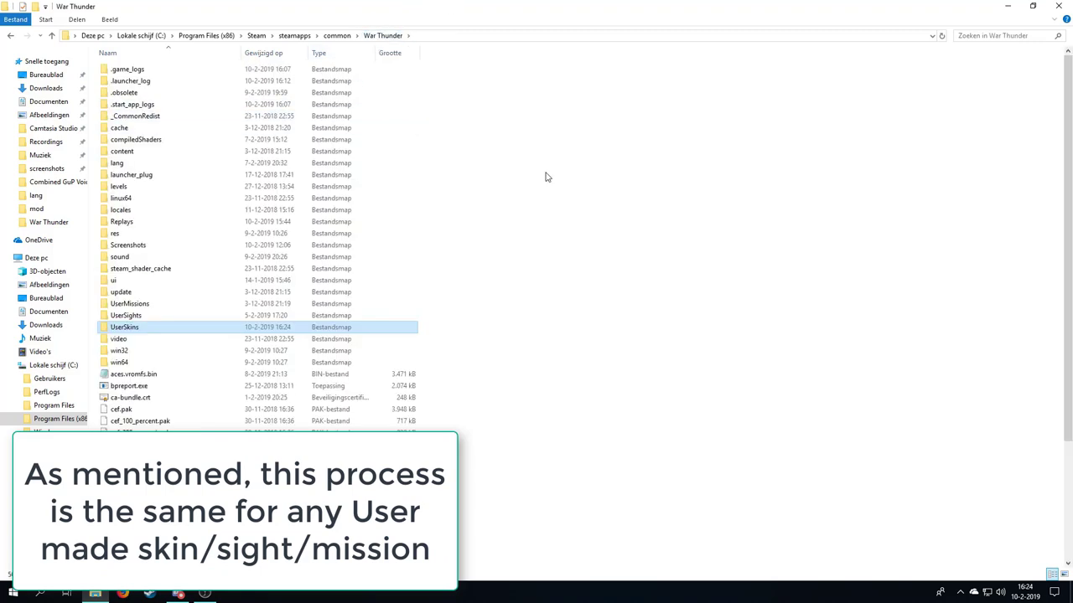
double_click(193, 320)
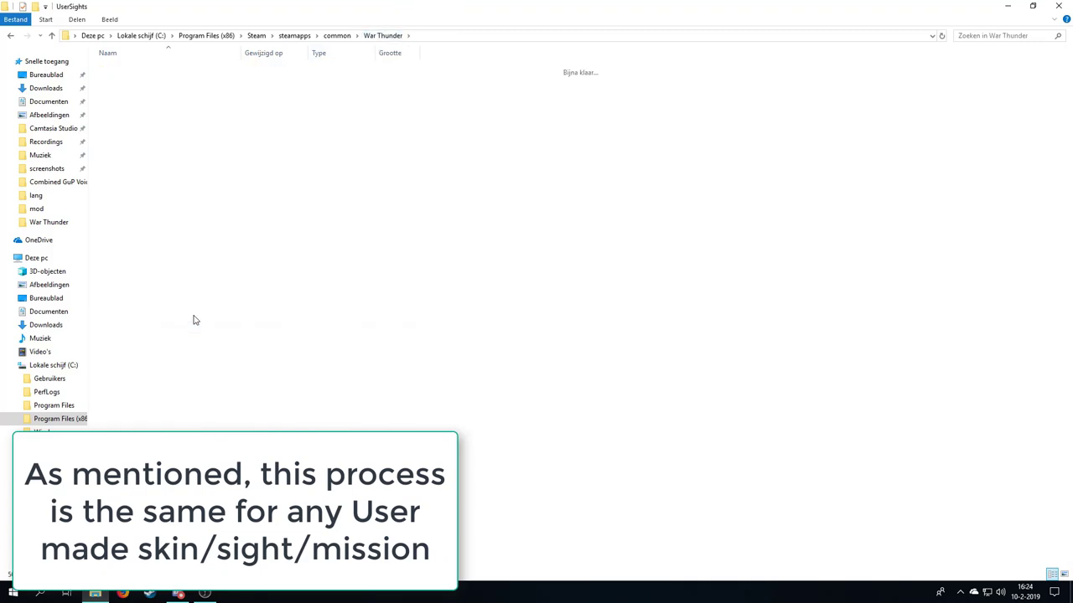
scroll(147, 156, down, 20)
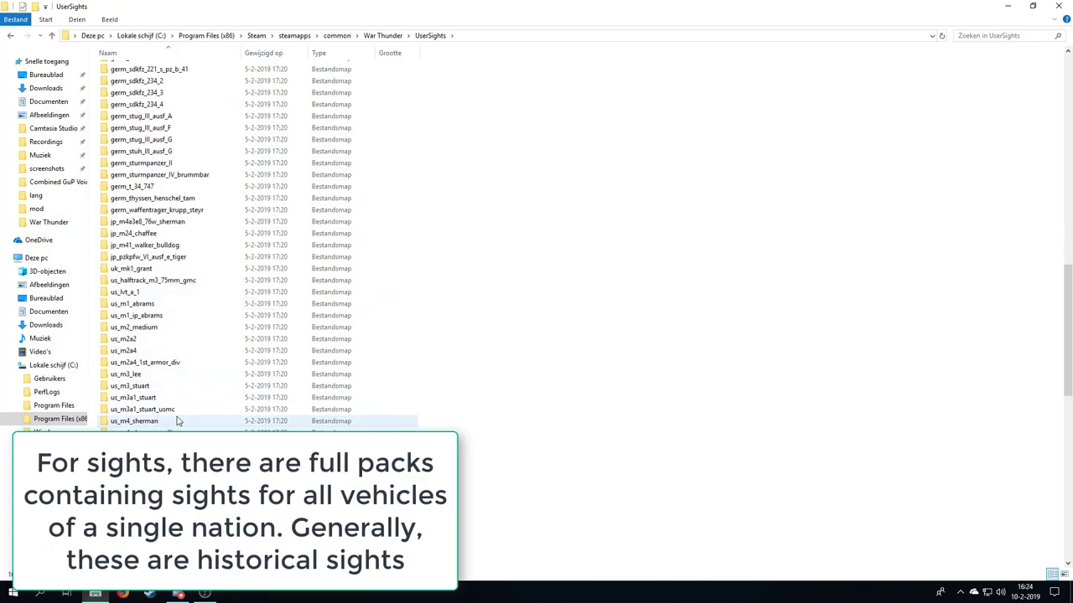
scroll(271, 247, down, 8)
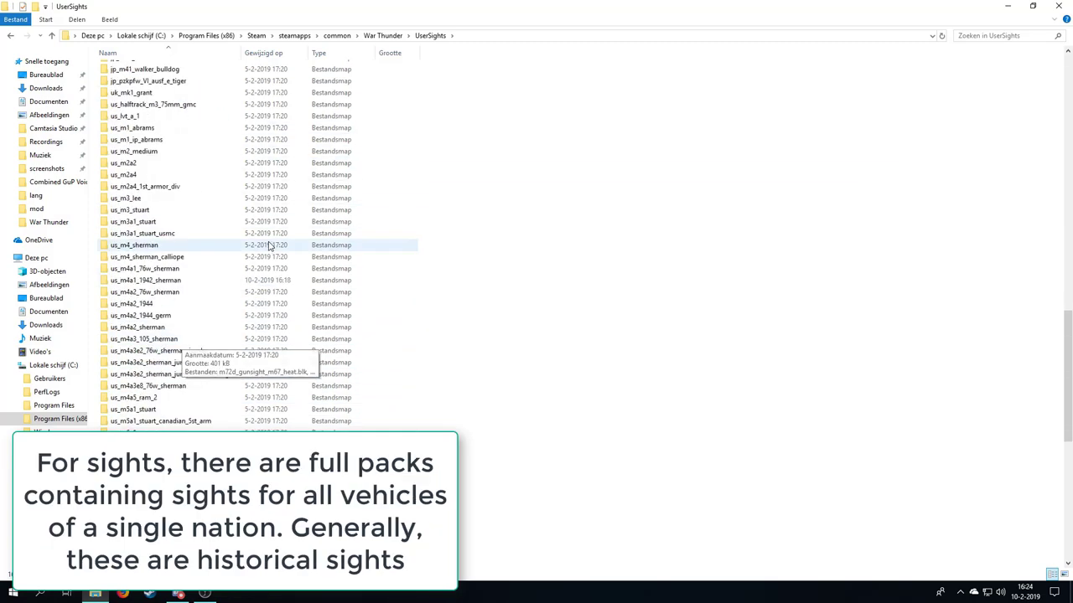
drag(489, 204, 117, 482)
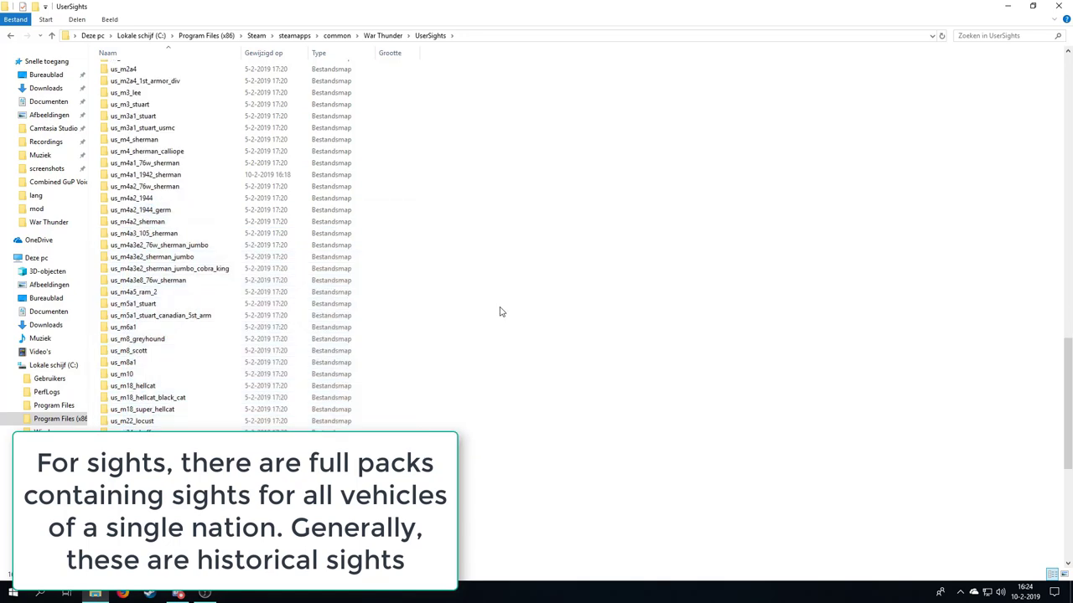
click(494, 308)
scroll(486, 301, up, 10)
scroll(478, 291, up, 6)
drag(472, 94, 243, 306)
click(546, 279)
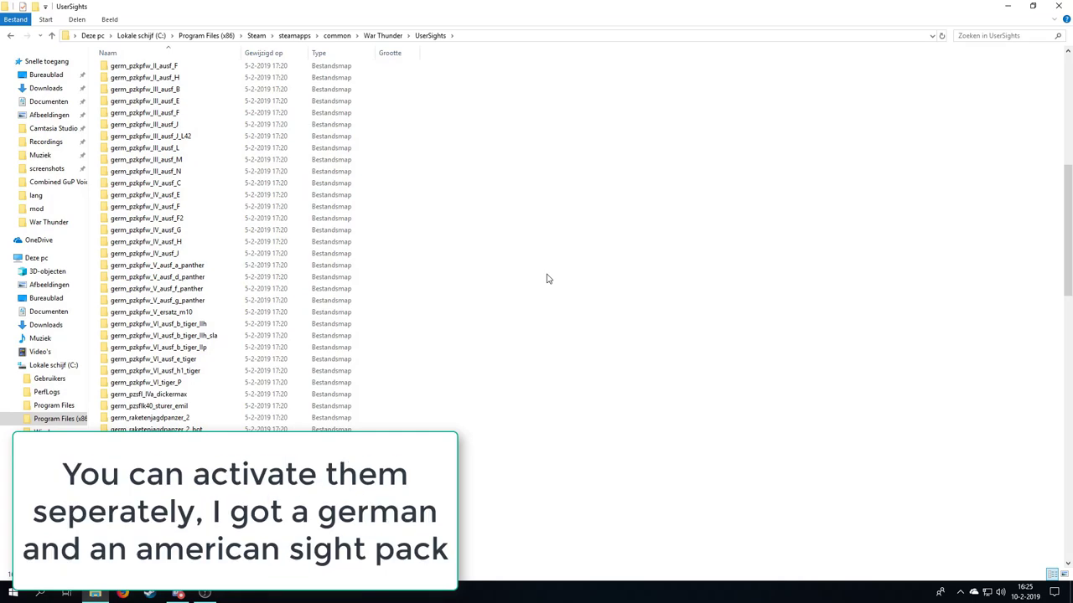
Scroll the sight packs and select, then clear, seventeen German Panzer III to Panther folders.
scroll(544, 280, down, 15)
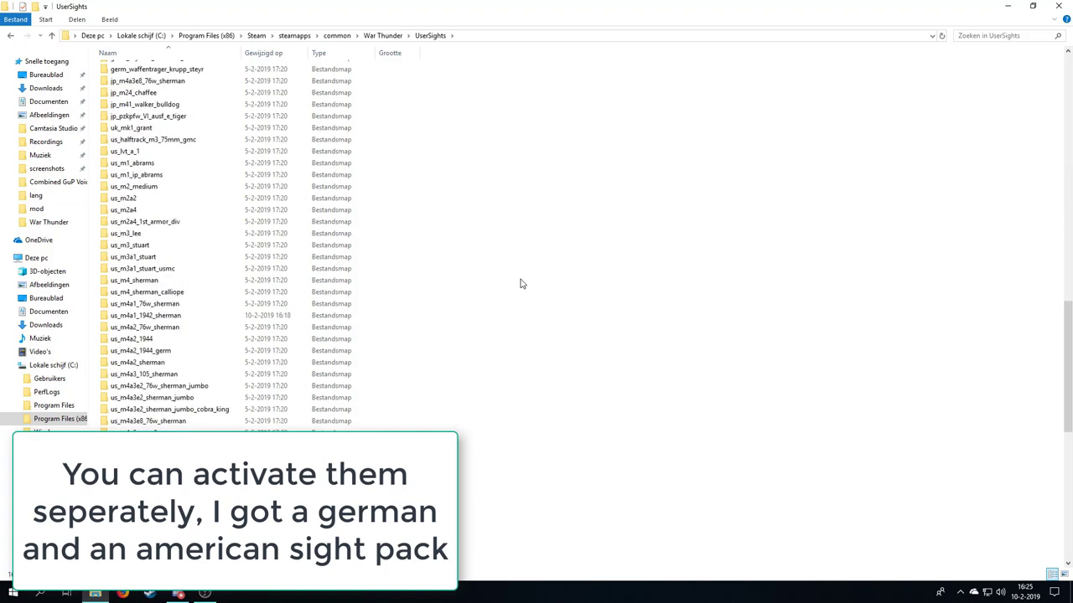
scroll(513, 282, up, 7)
scroll(510, 282, up, 7)
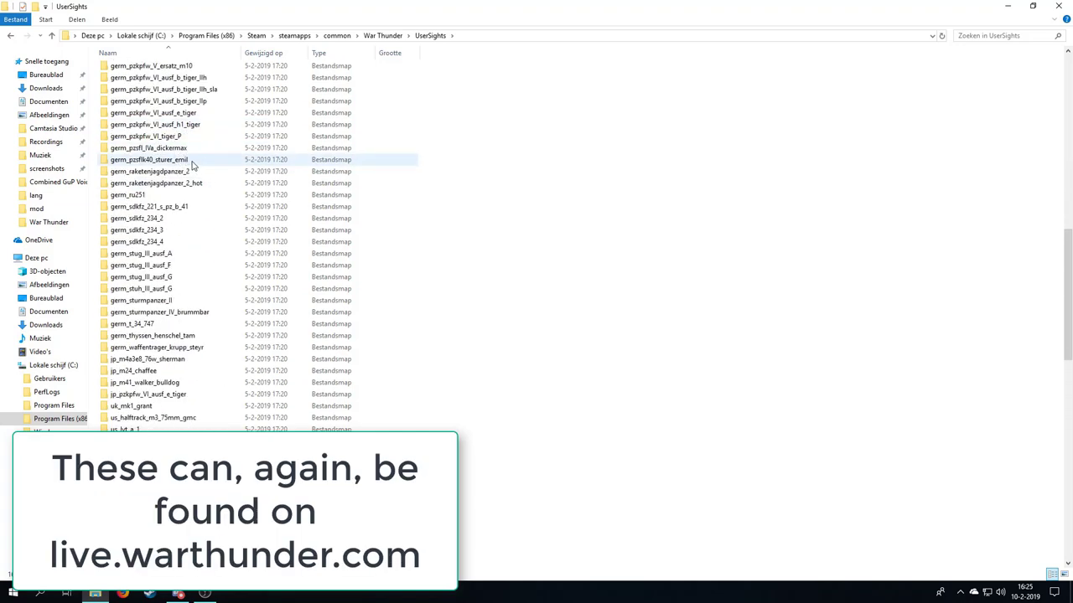
scroll(191, 159, up, 3)
scroll(191, 158, up, 7)
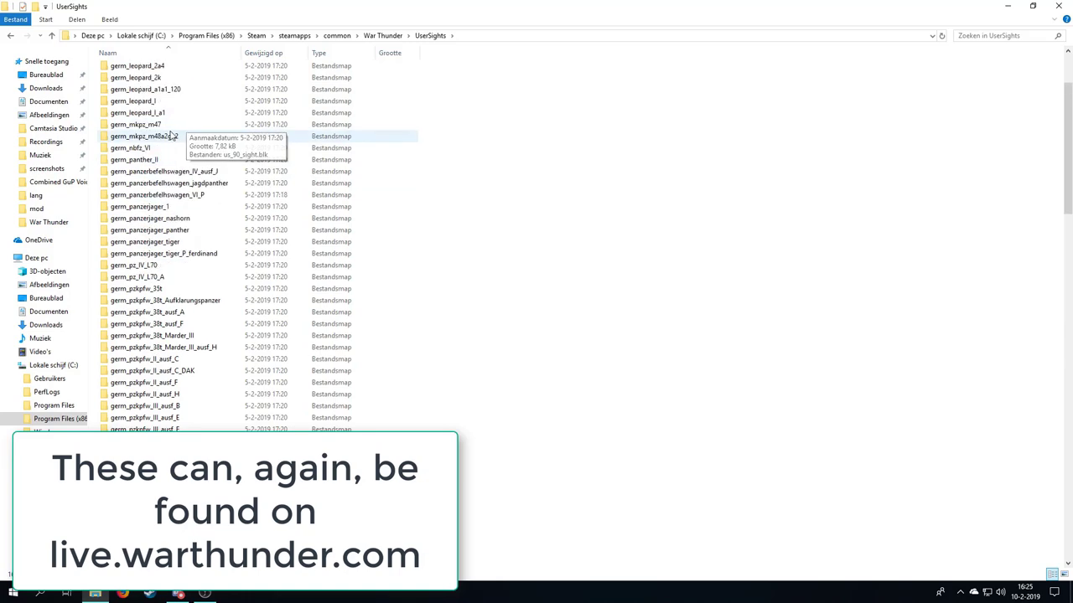
scroll(215, 176, down, 18)
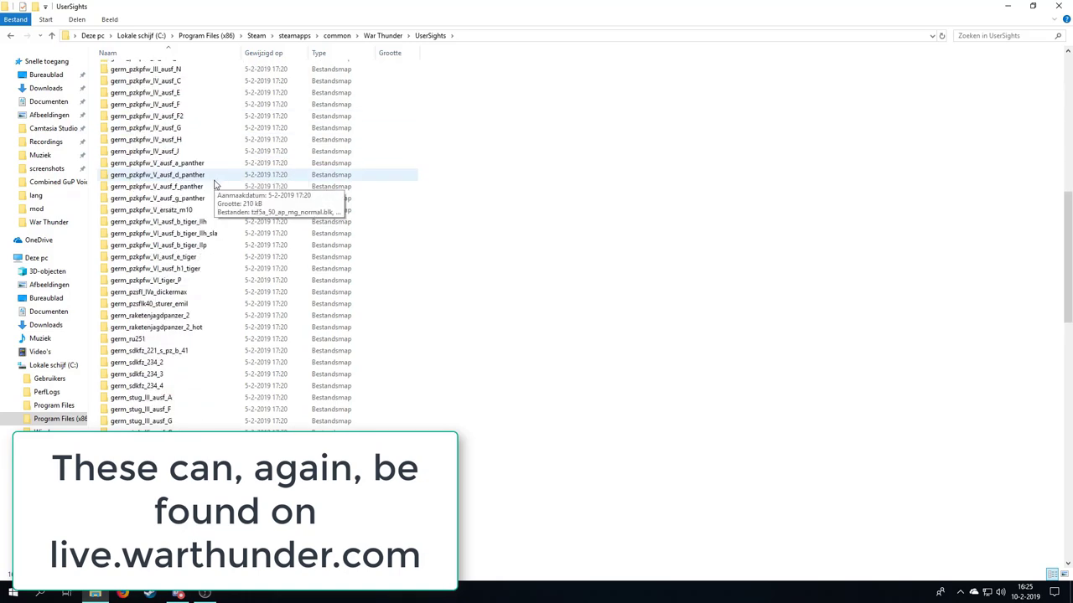
scroll(195, 210, down, 15)
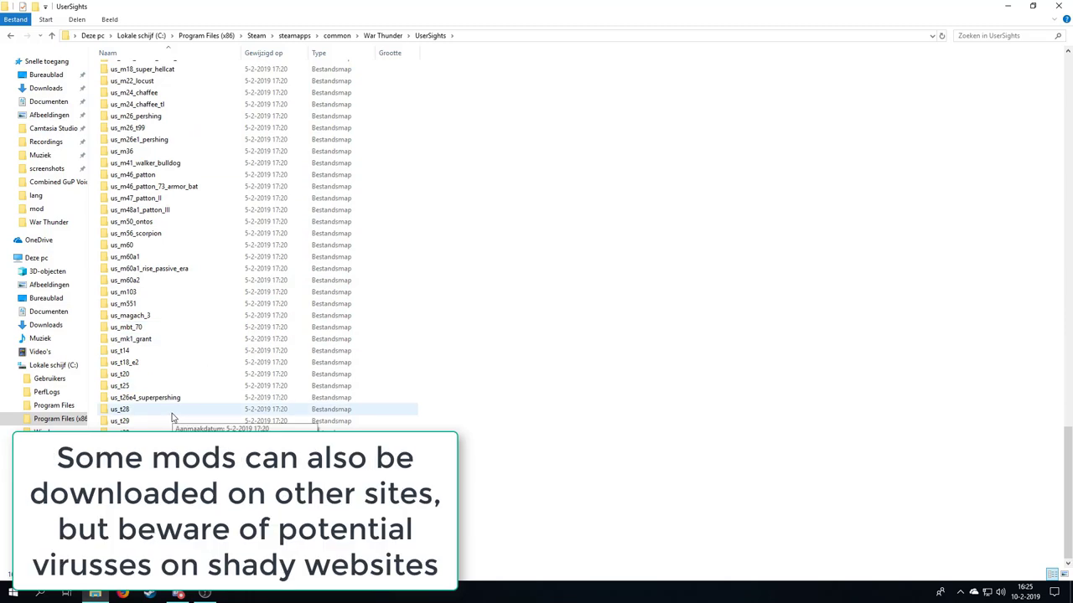
scroll(157, 338, up, 3)
scroll(156, 338, up, 15)
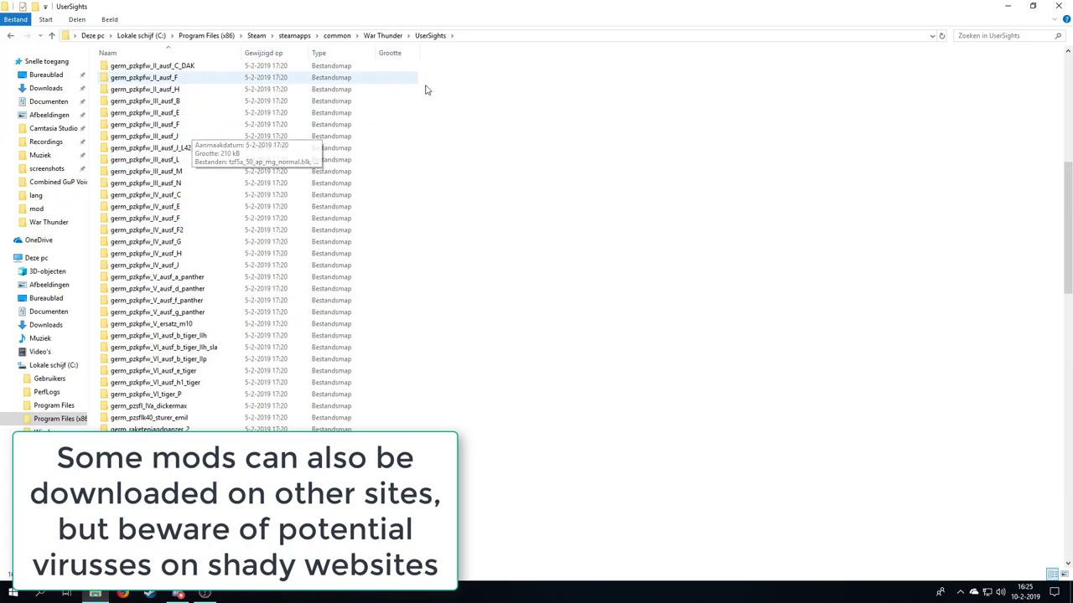
drag(479, 101, 153, 288)
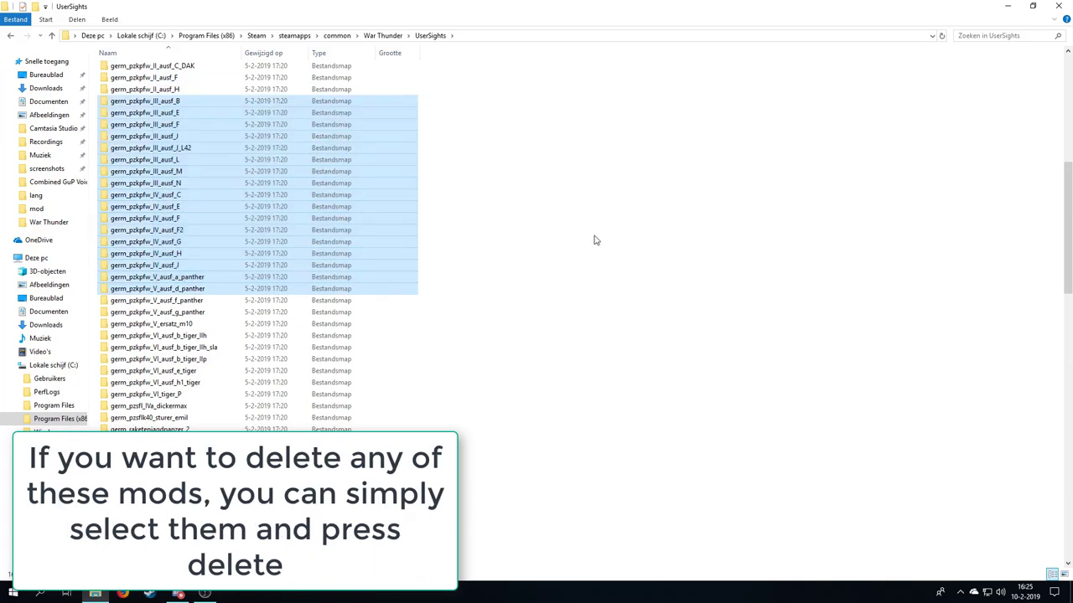
click(625, 248)
Open UserSkins to select example skin folders, then return to the War Thunder folder.
click(387, 35)
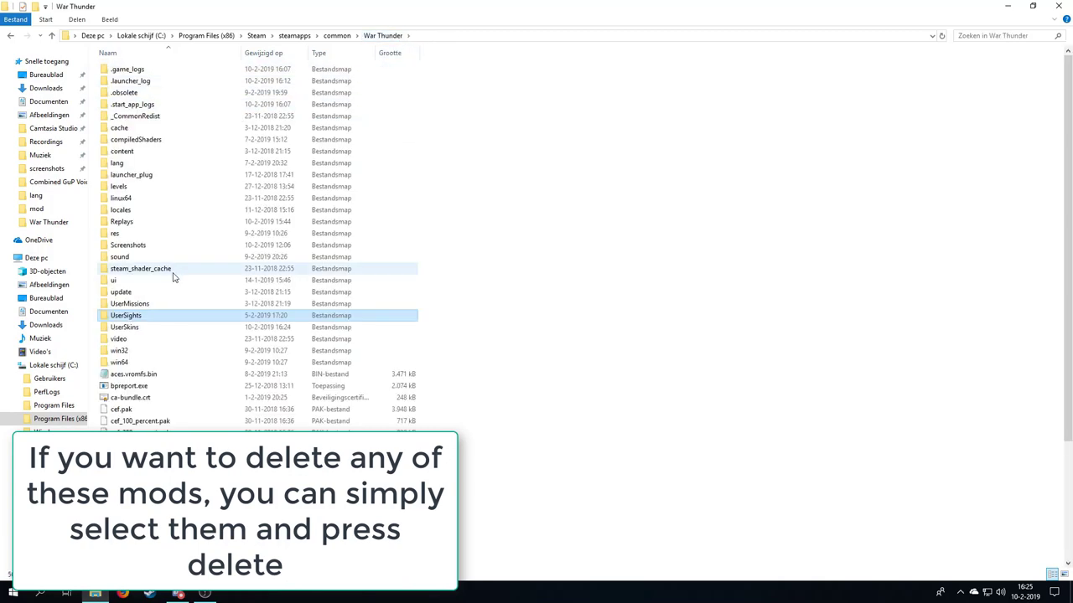
double_click(126, 327)
drag(546, 205, 695, 287)
click(389, 35)
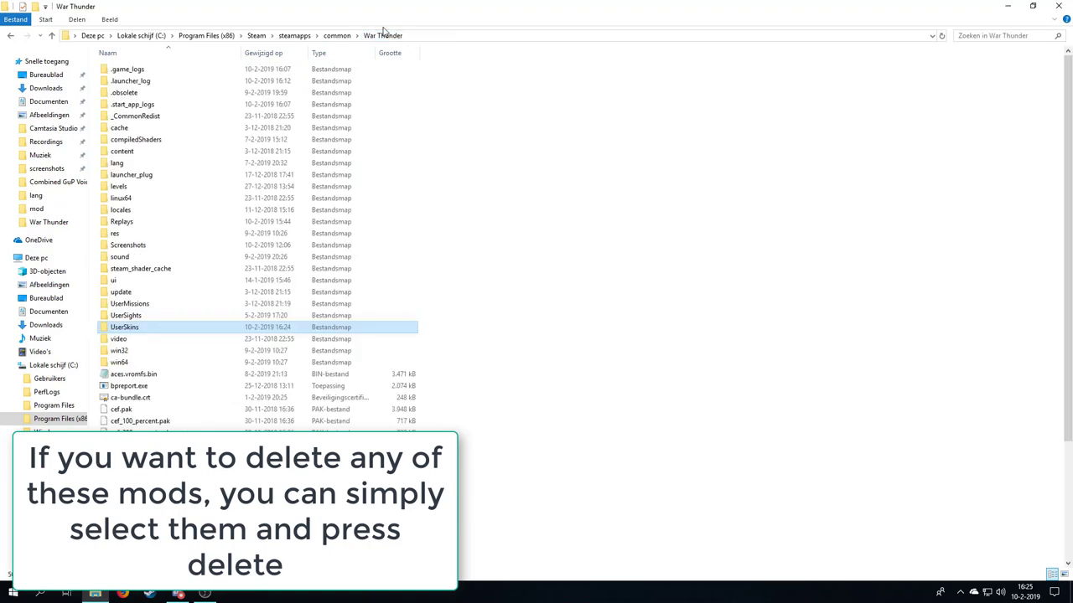
Open sound > mod and select, then clear, the 18 modded sound files.
double_click(119, 256)
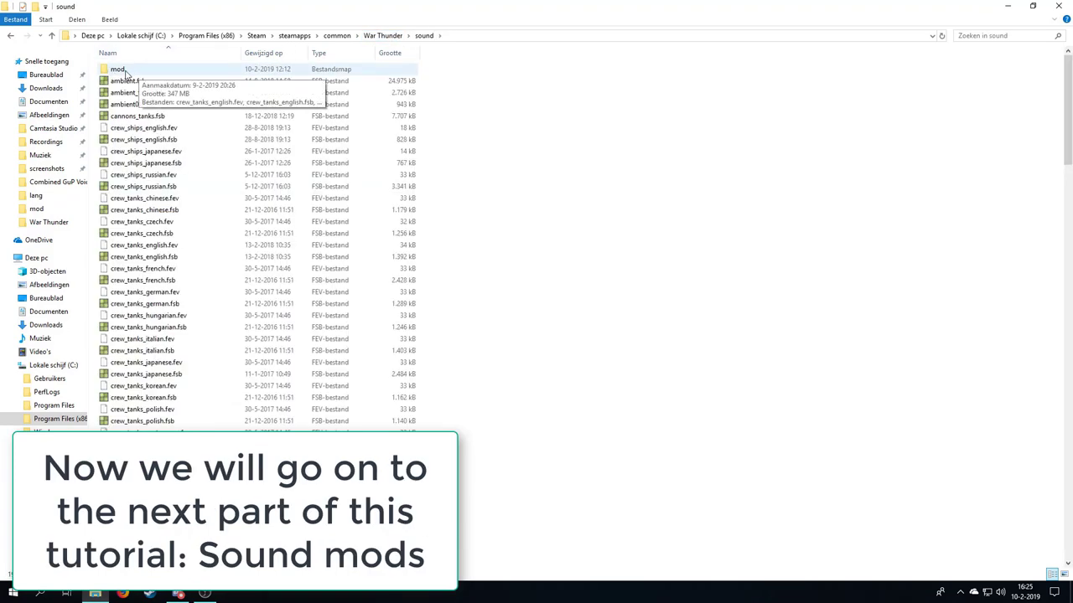
double_click(124, 71)
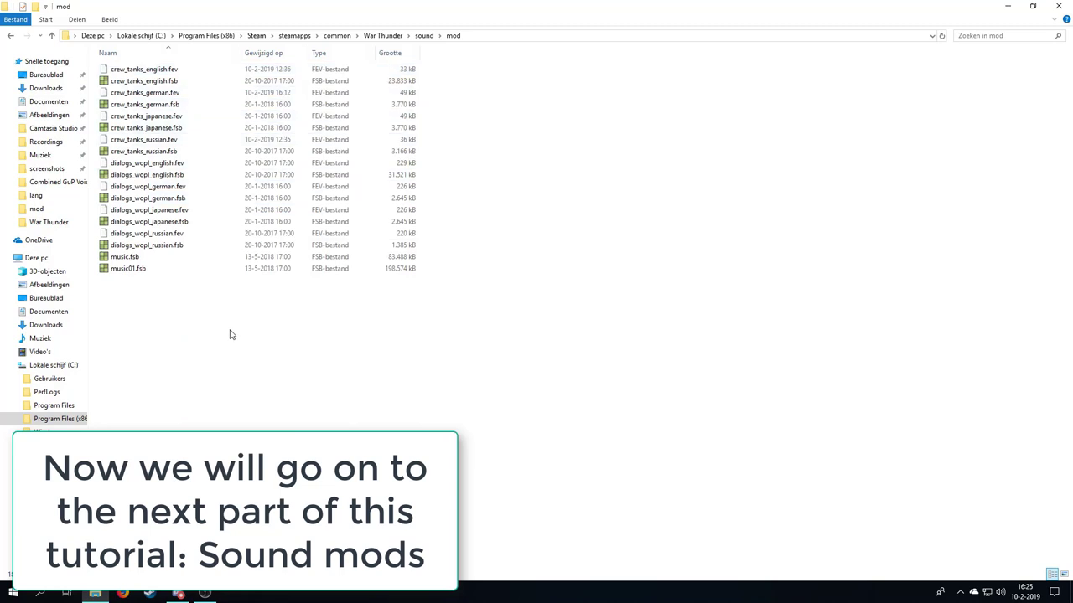
drag(176, 359, 293, 21)
click(661, 328)
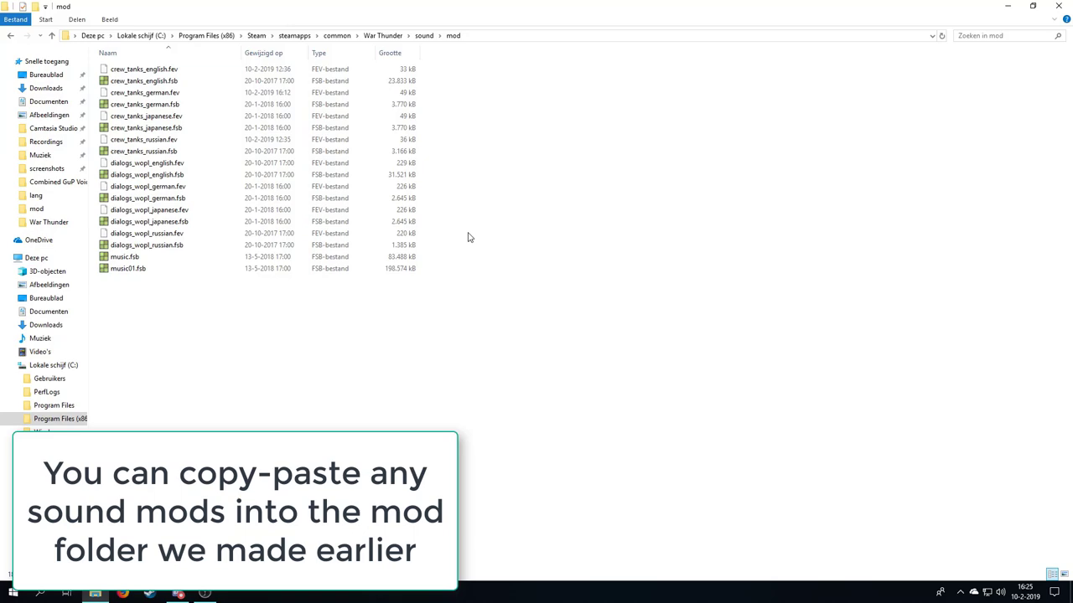
Go back to the sound folder and look through its sound banks, briefly selecting the crew_tanks files.
click(423, 35)
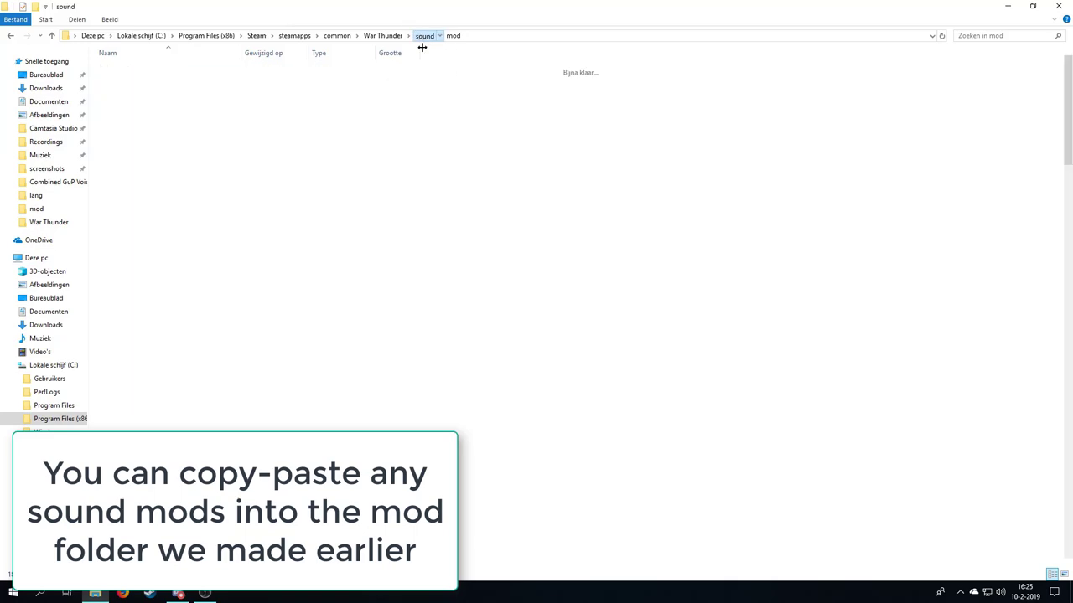
scroll(209, 168, down, 15)
scroll(224, 184, up, 14)
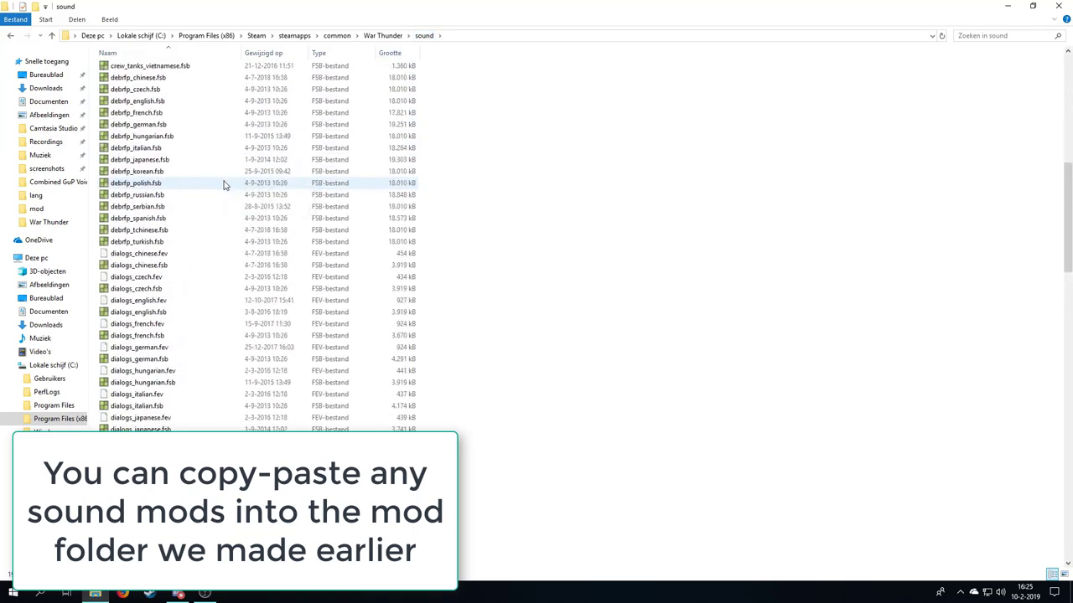
scroll(371, 220, up, 5)
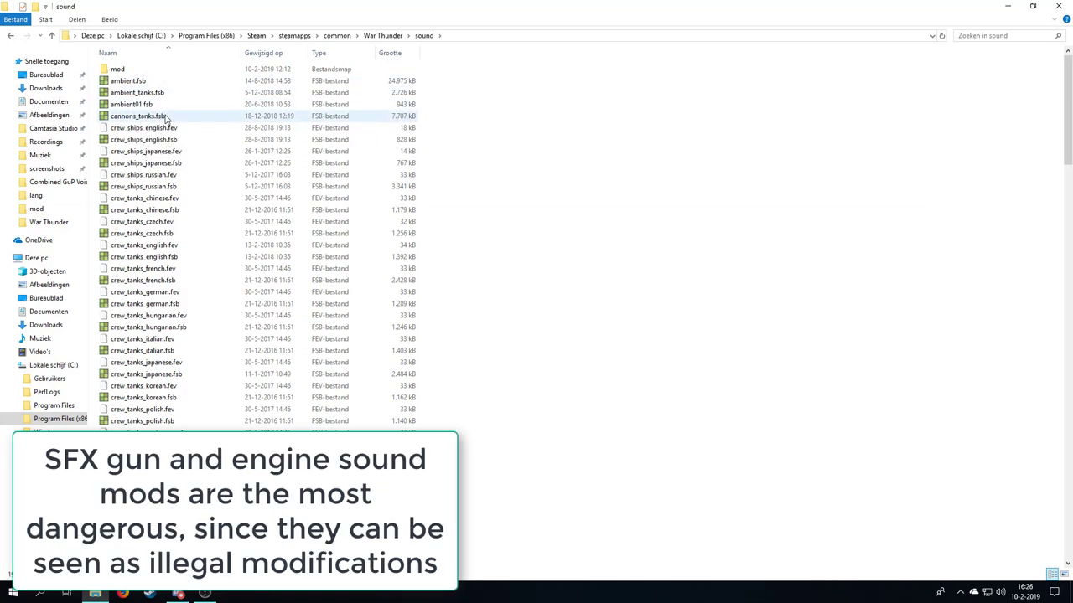
scroll(172, 178, down, 1)
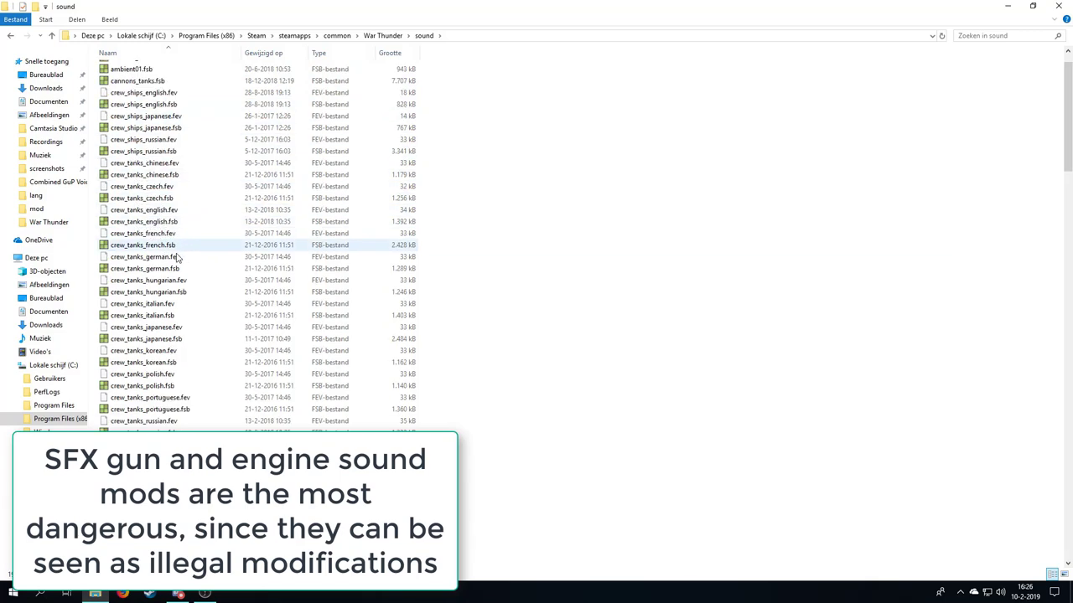
scroll(179, 318, down, 12)
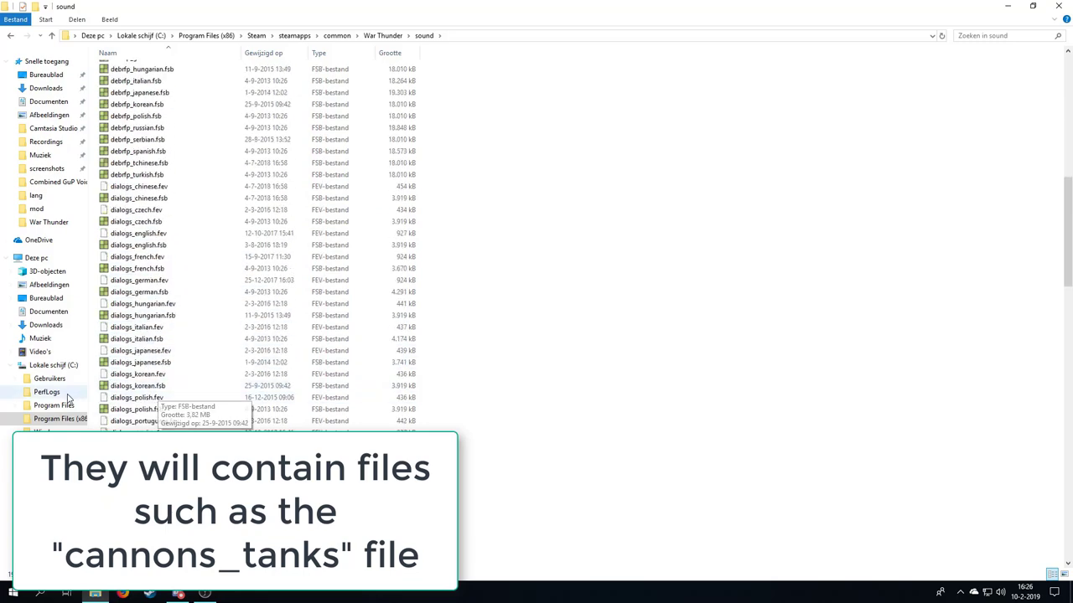
scroll(151, 377, down, 13)
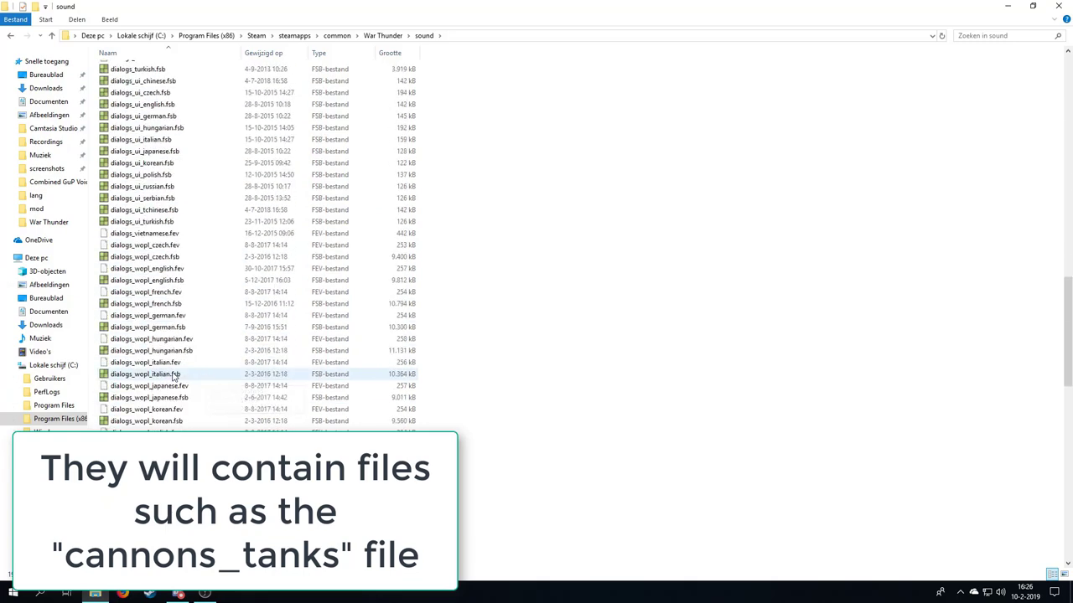
scroll(174, 378, down, 8)
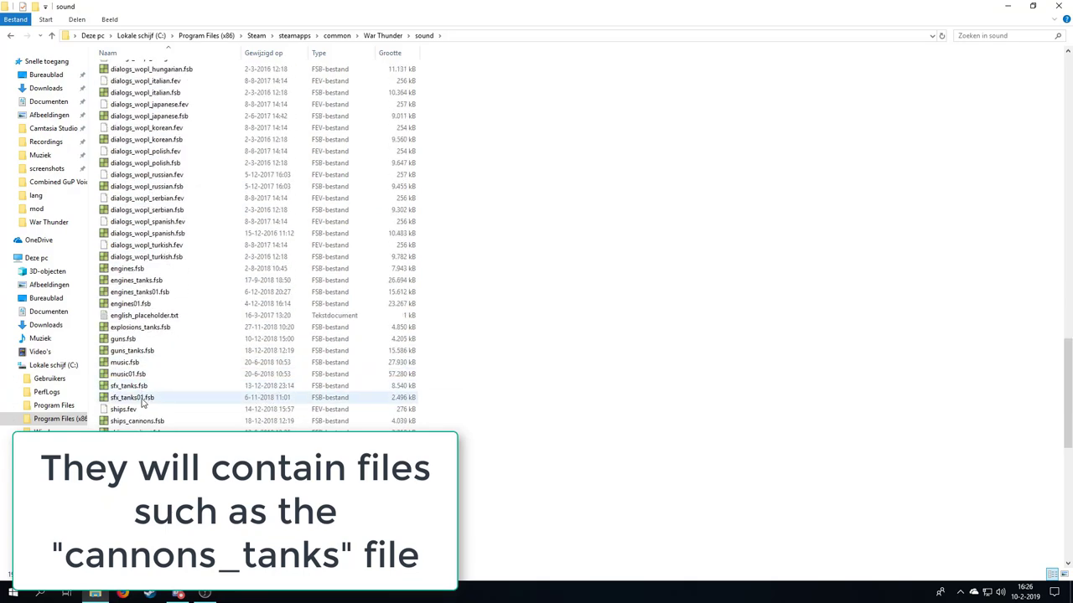
scroll(146, 387, down, 4)
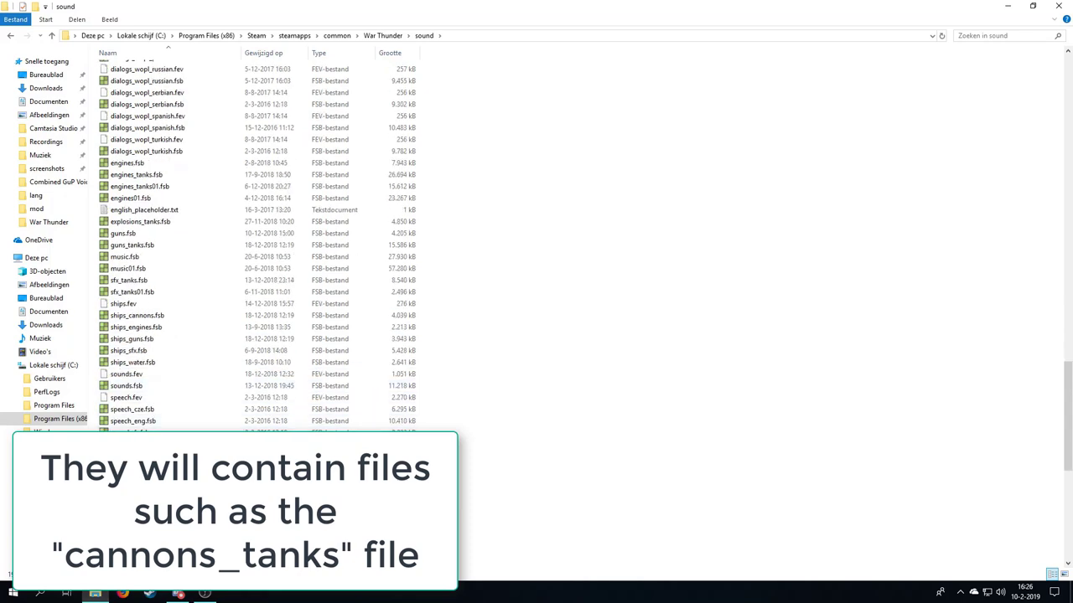
scroll(163, 247, up, 2)
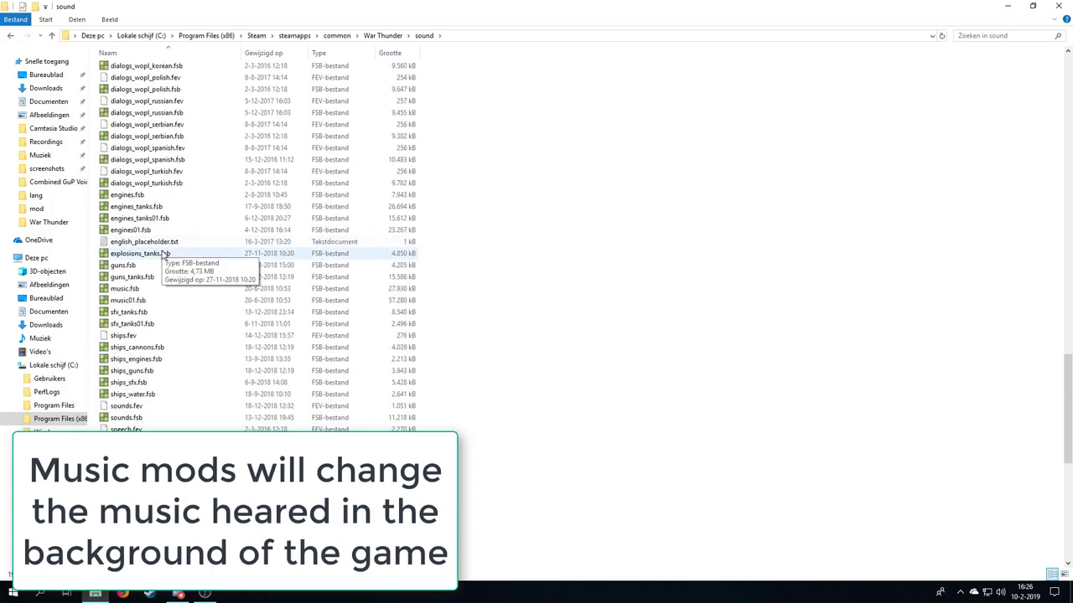
scroll(164, 253, up, 4)
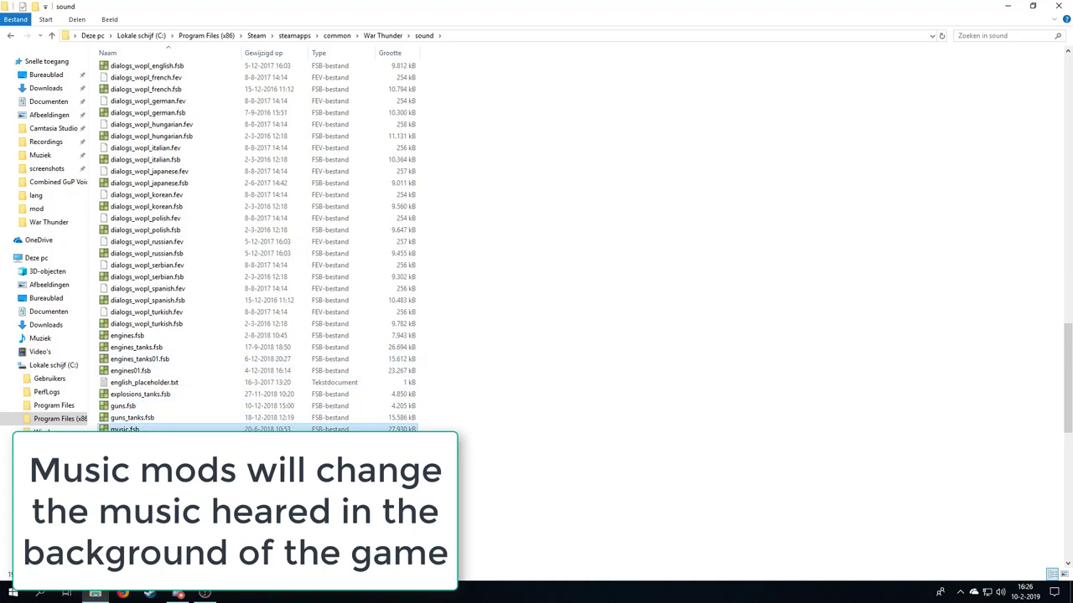
scroll(192, 303, up, 15)
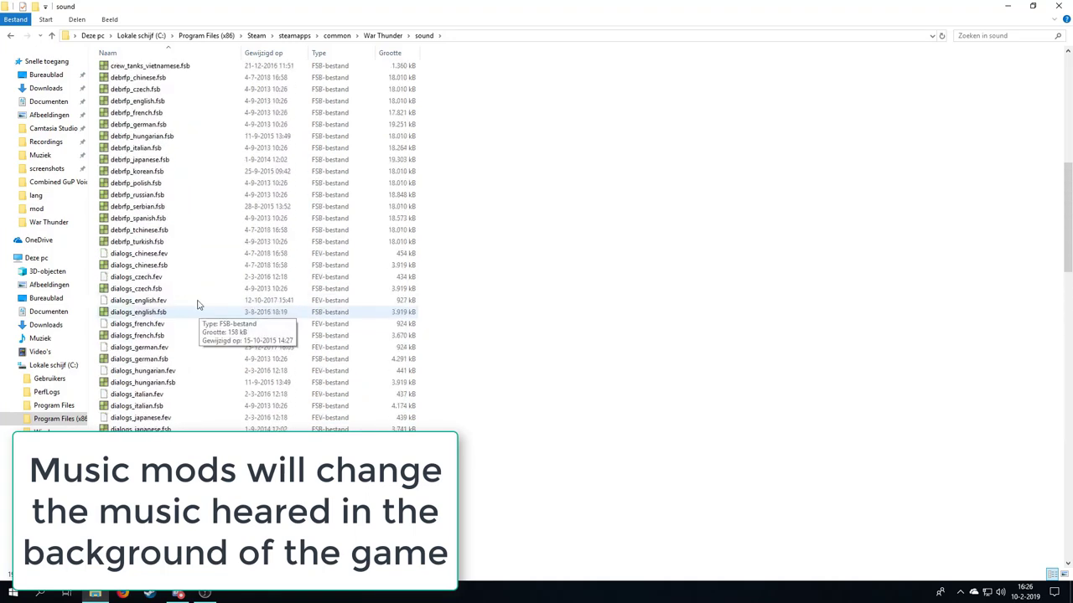
scroll(193, 301, up, 10)
drag(558, 167, 270, 303)
click(535, 268)
scroll(330, 204, up, 2)
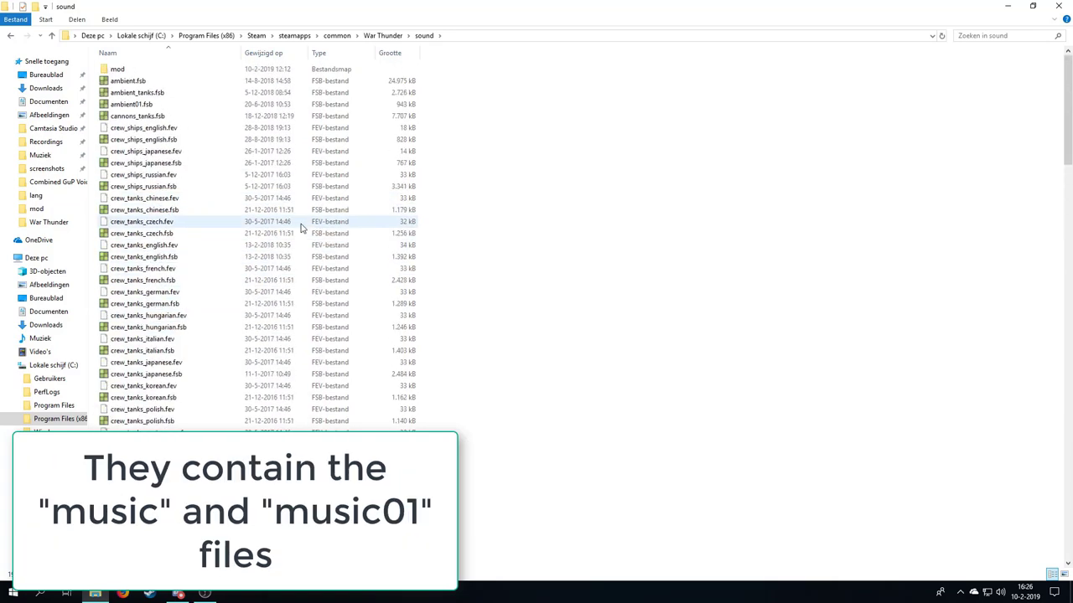
double_click(148, 71)
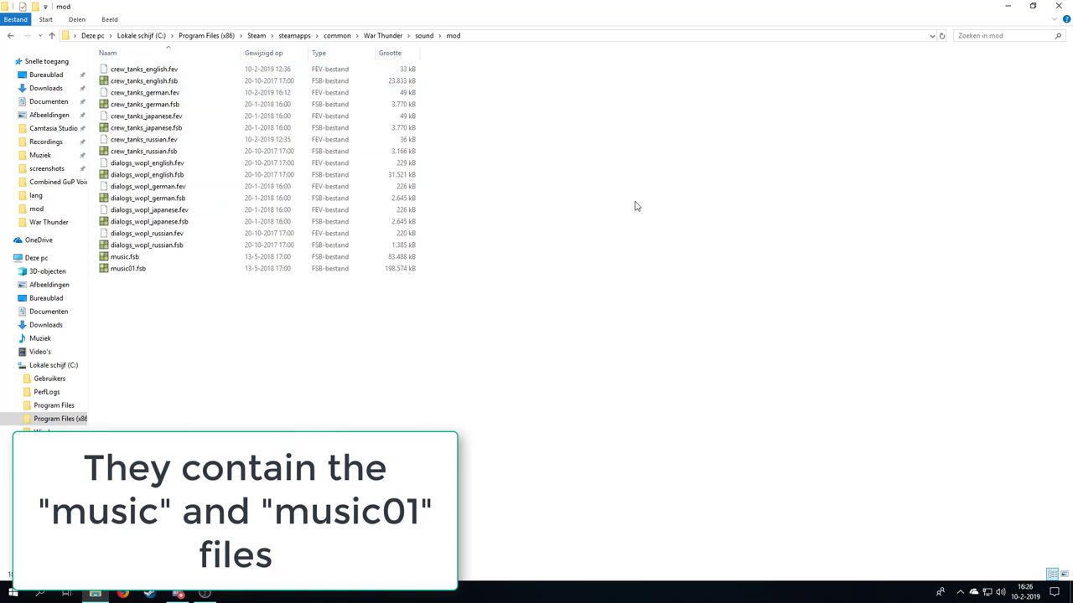
click(201, 268)
click(210, 290)
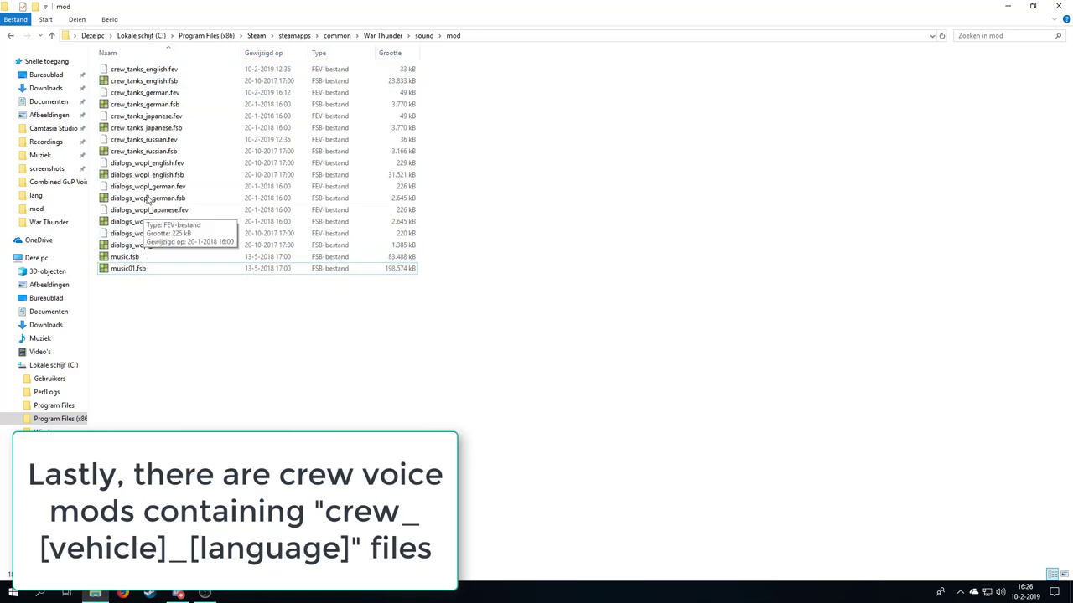
drag(191, 158, 97, 64)
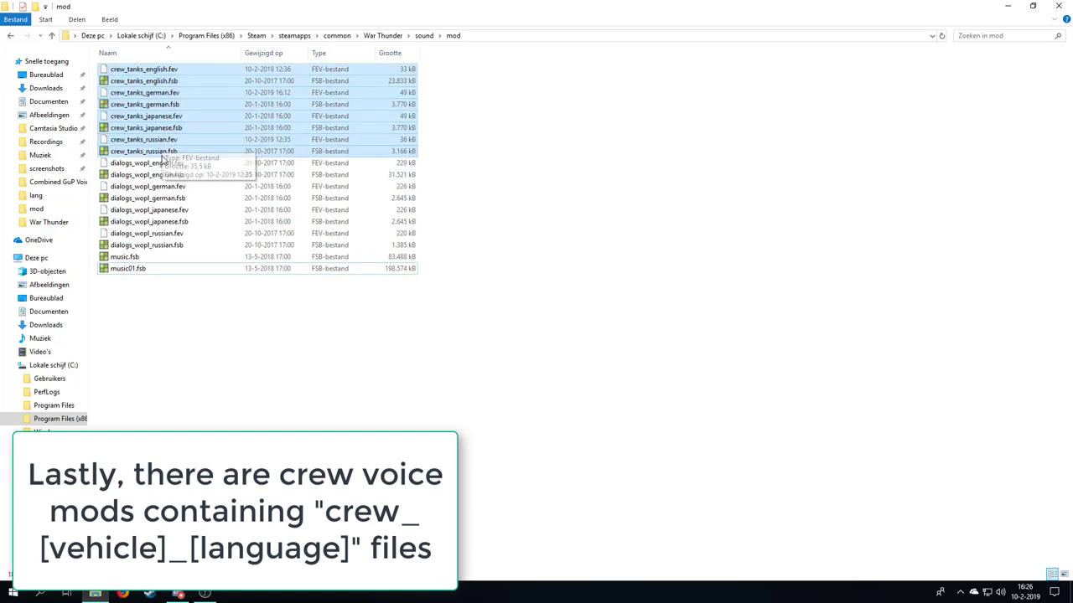
click(164, 139)
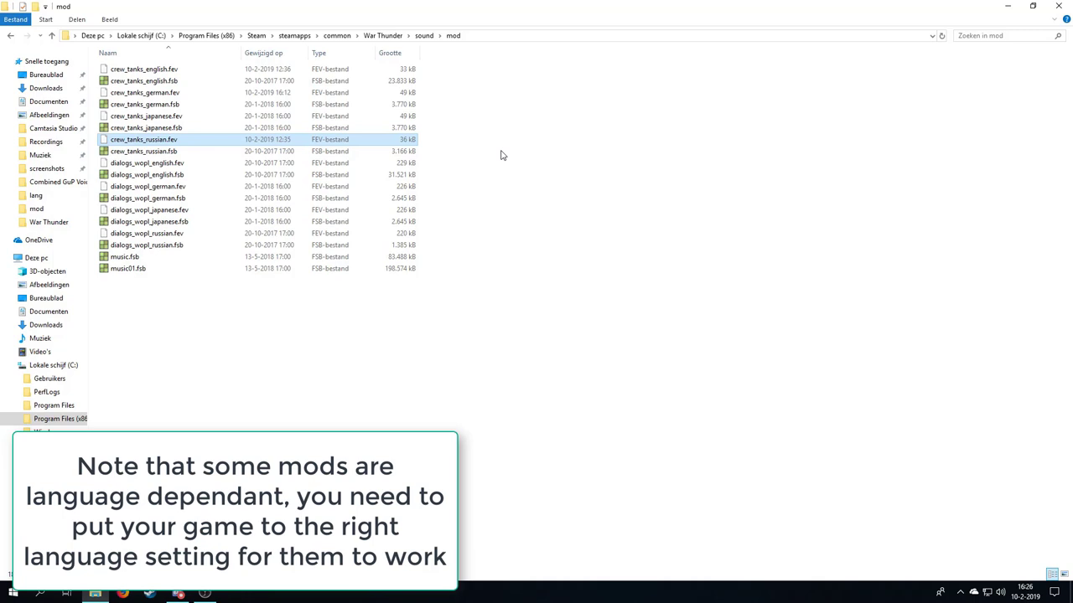
click(167, 151)
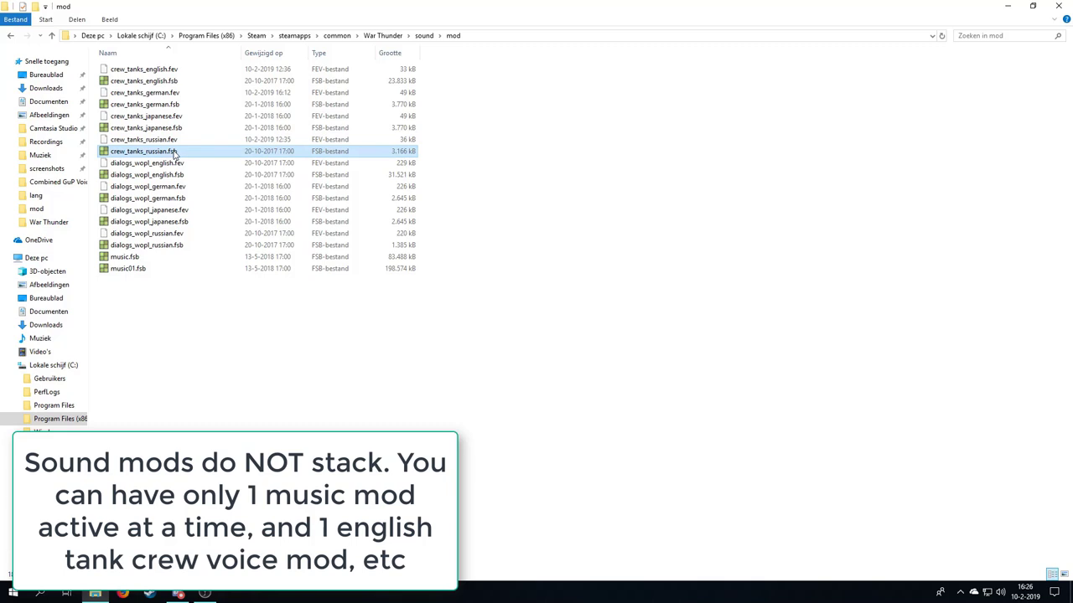
click(156, 128)
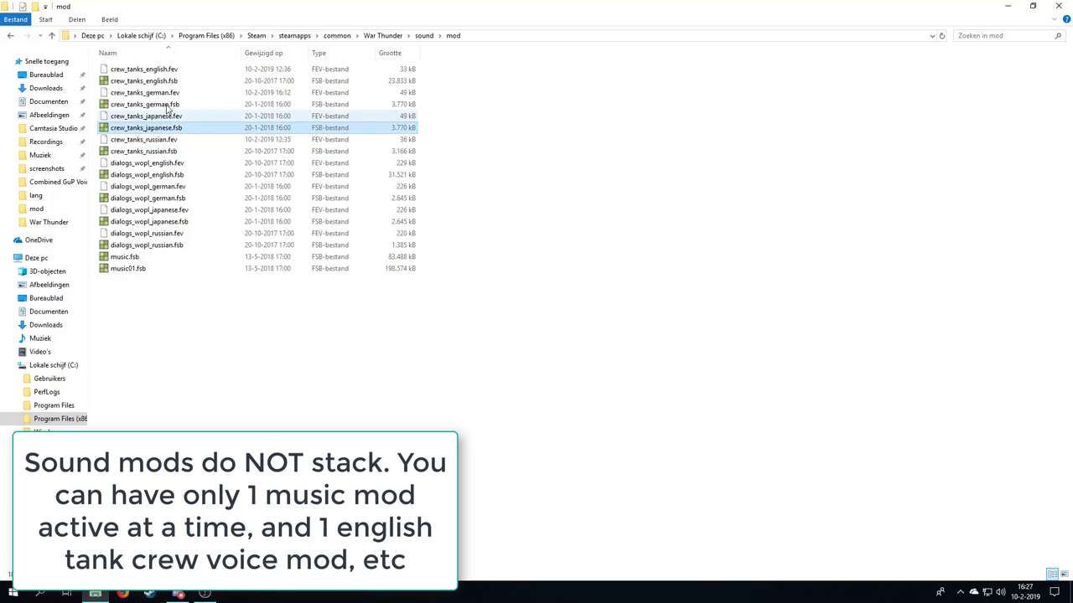
click(170, 94)
click(166, 82)
click(163, 70)
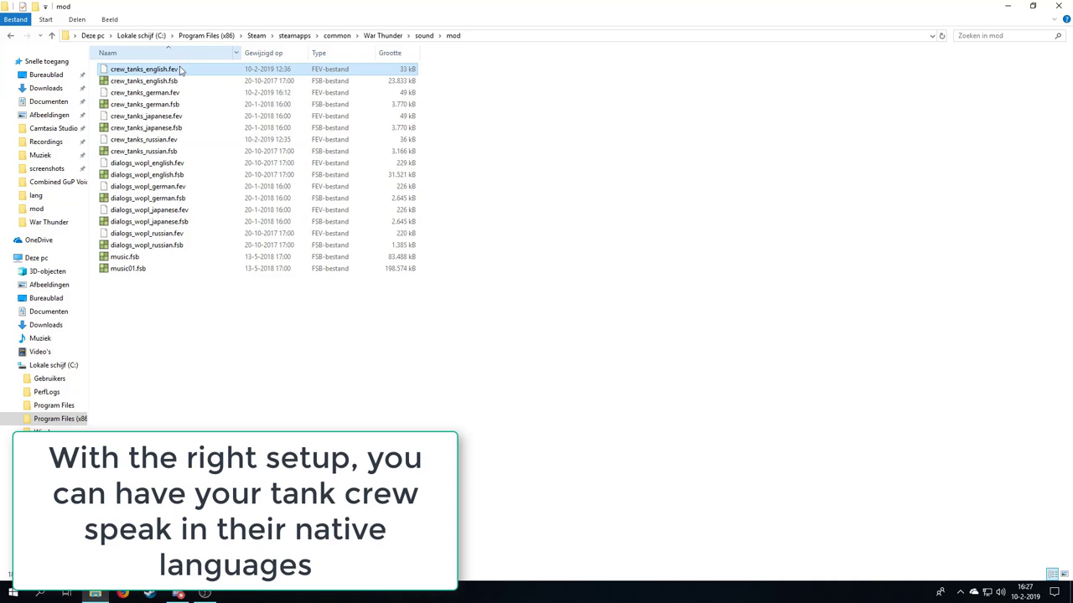
click(183, 81)
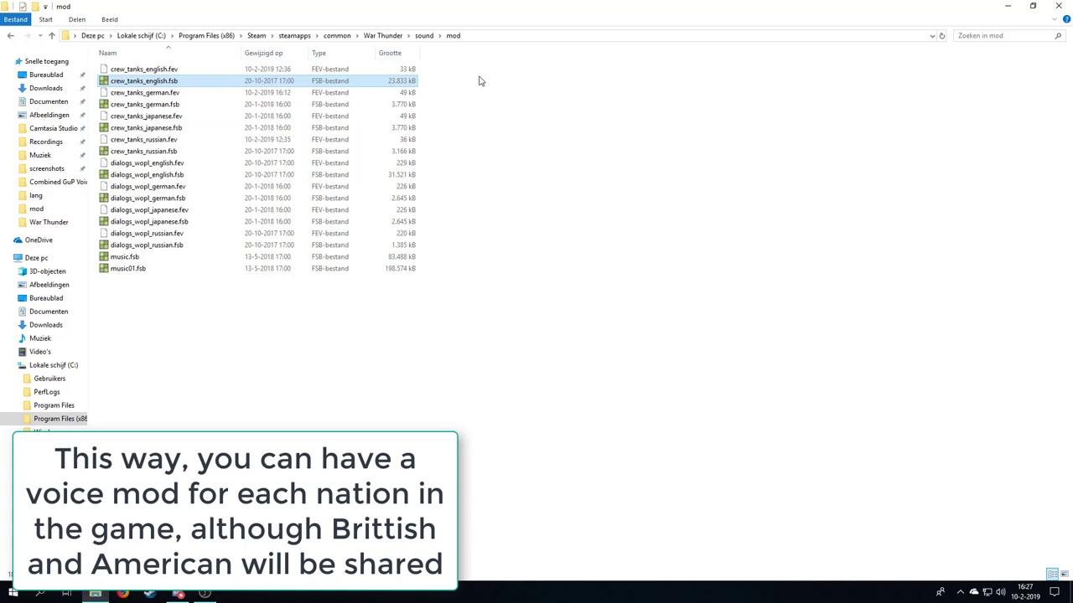
drag(478, 72, 455, 112)
click(455, 118)
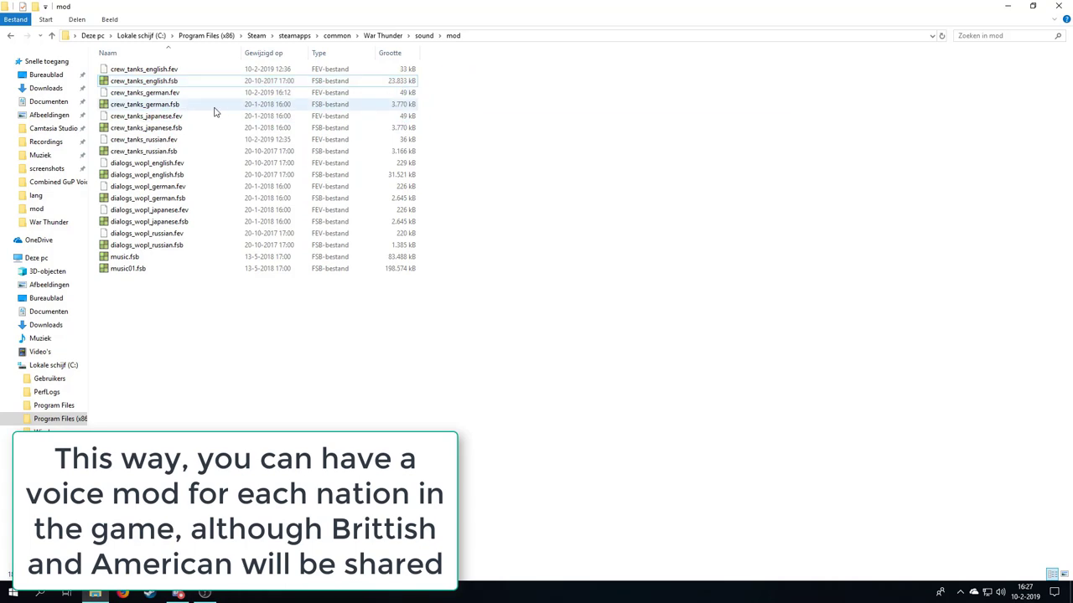
click(176, 142)
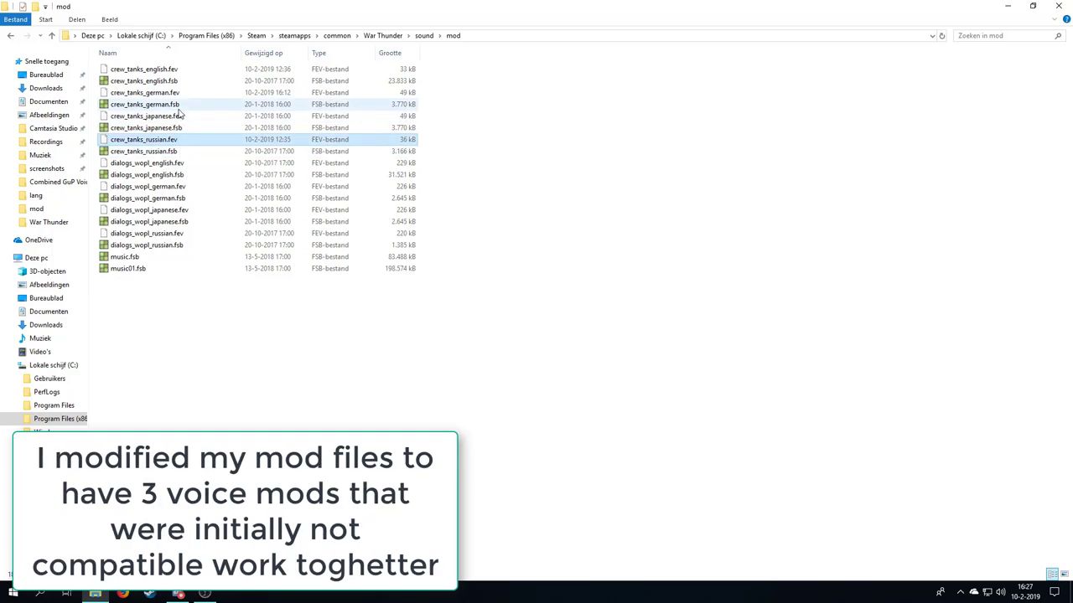
click(186, 78)
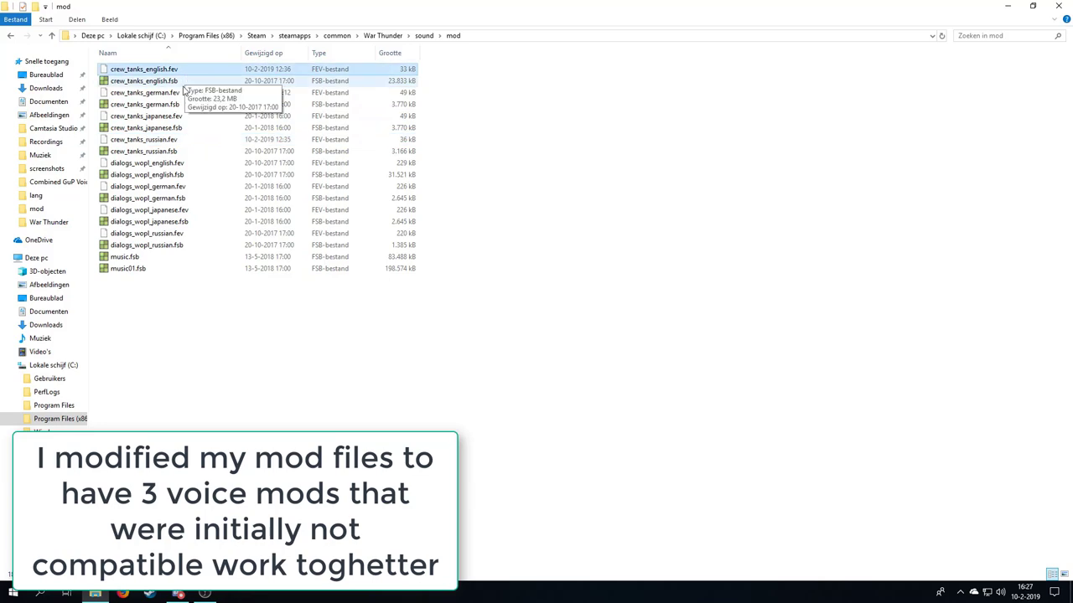
click(182, 105)
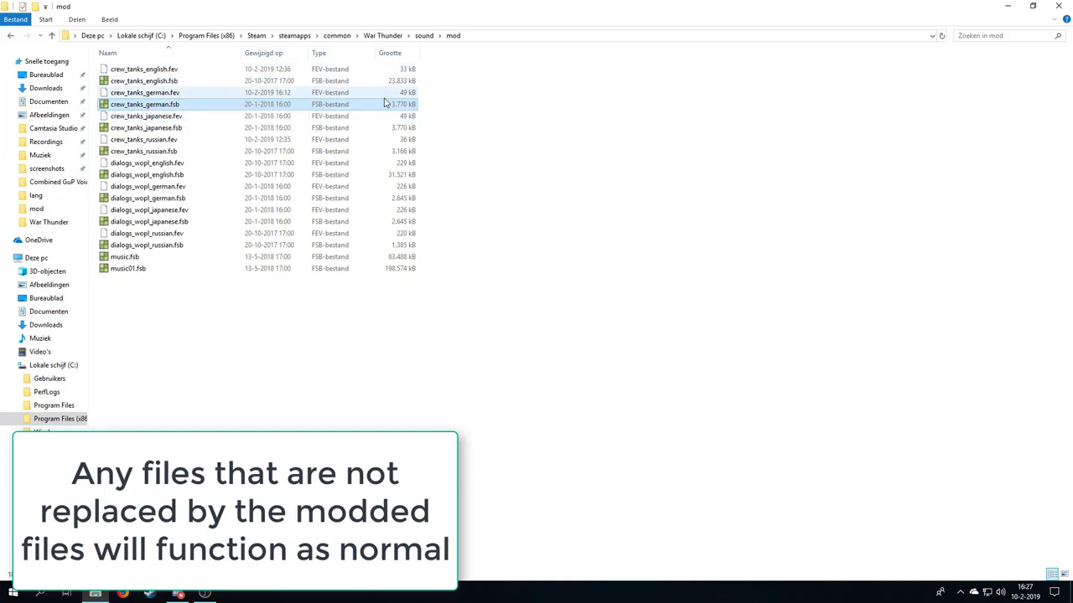
drag(366, 302, 173, 76)
click(170, 127)
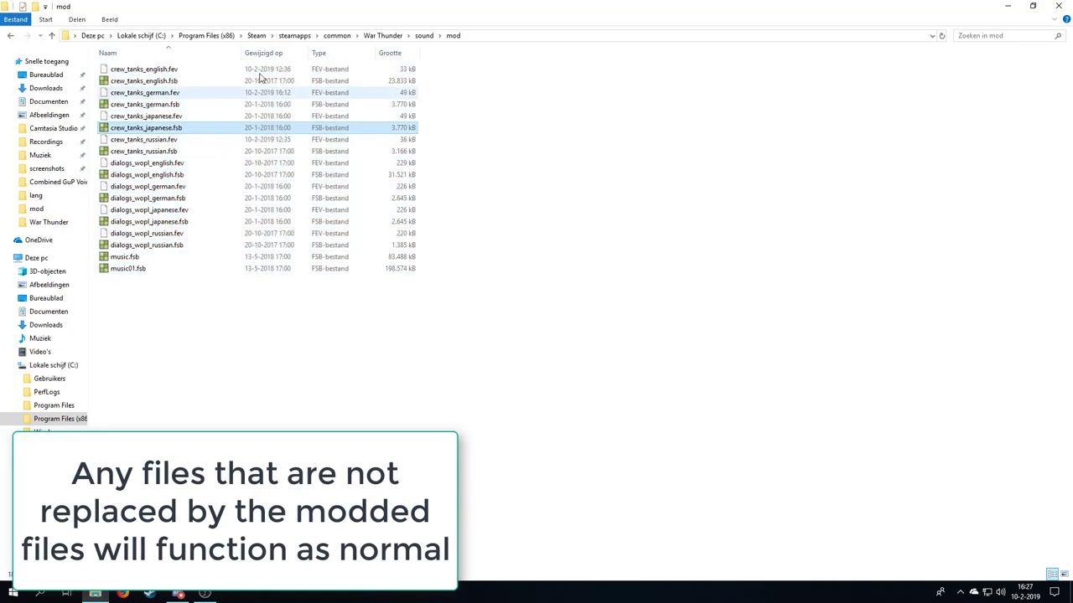
click(425, 35)
click(161, 256)
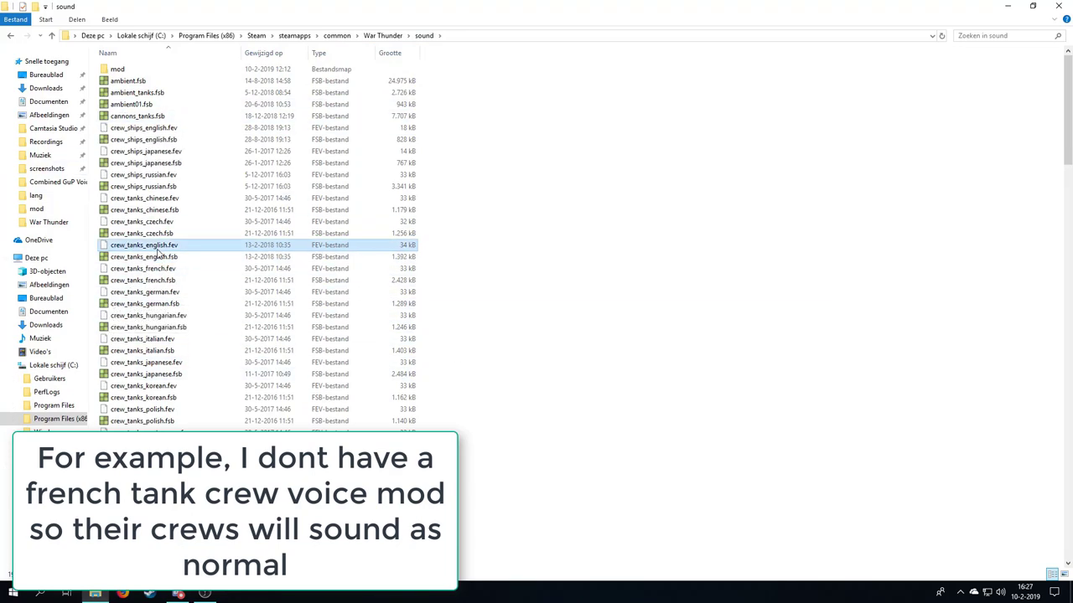
click(144, 72)
double_click(144, 72)
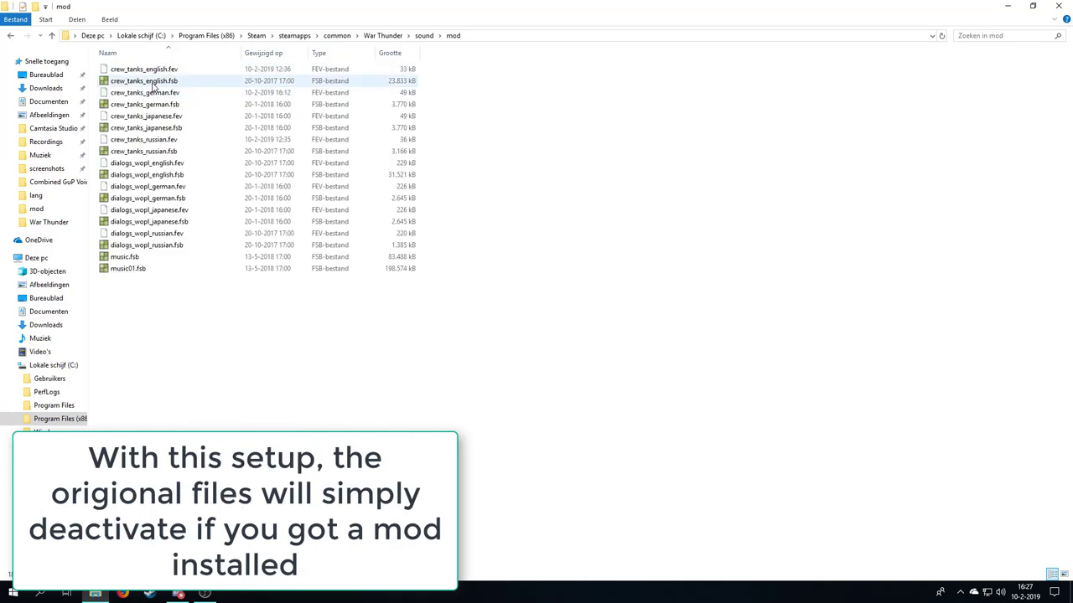
click(151, 80)
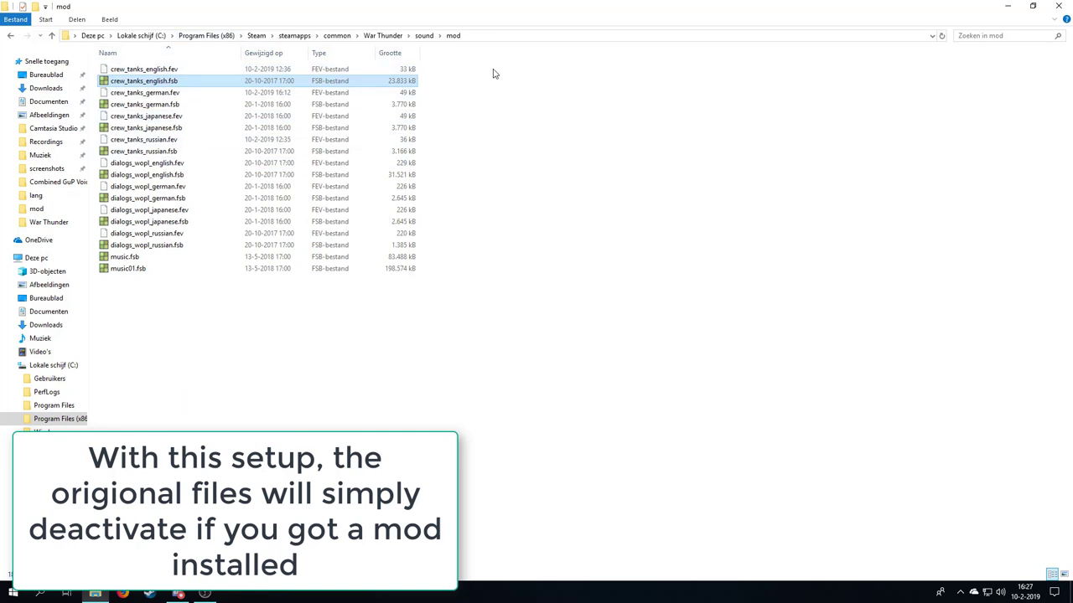
drag(498, 72, 199, 322)
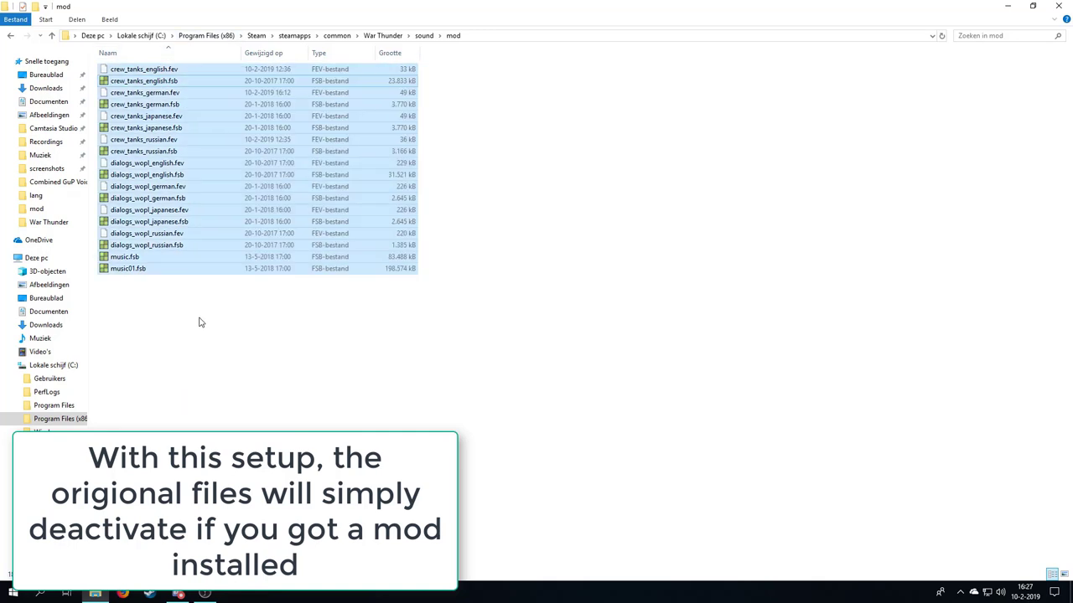
click(450, 182)
click(424, 36)
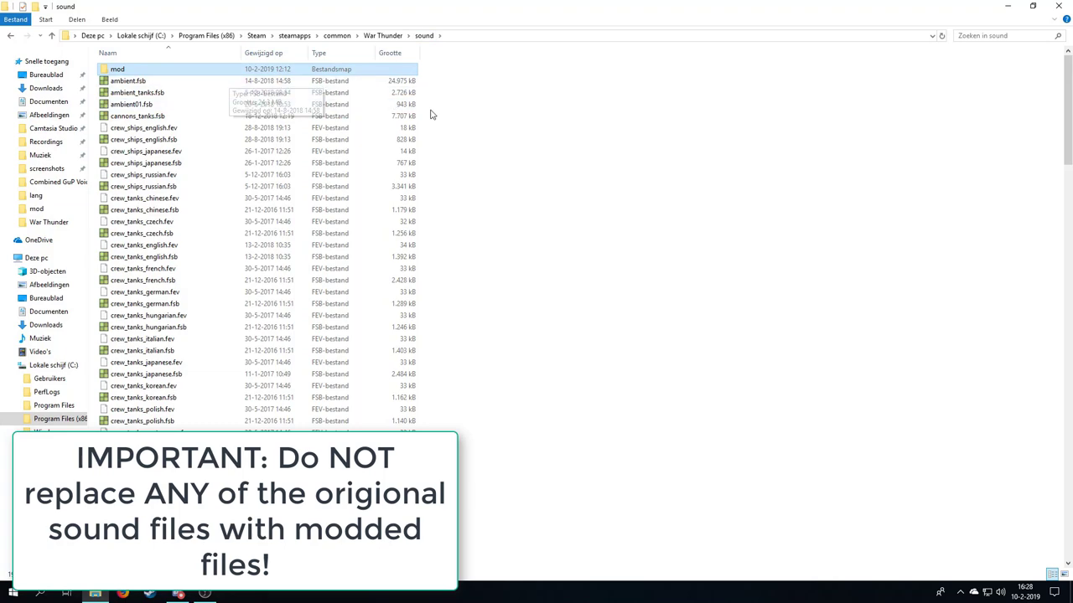
scroll(439, 120, down, 10)
scroll(439, 123, up, 6)
scroll(438, 122, up, 4)
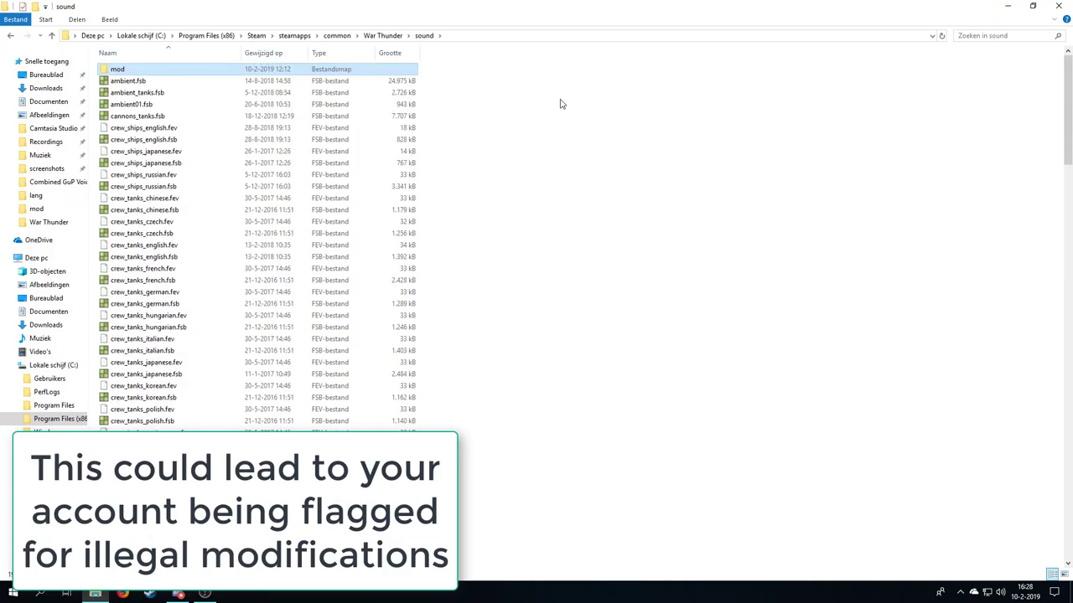
drag(560, 103, 216, 427)
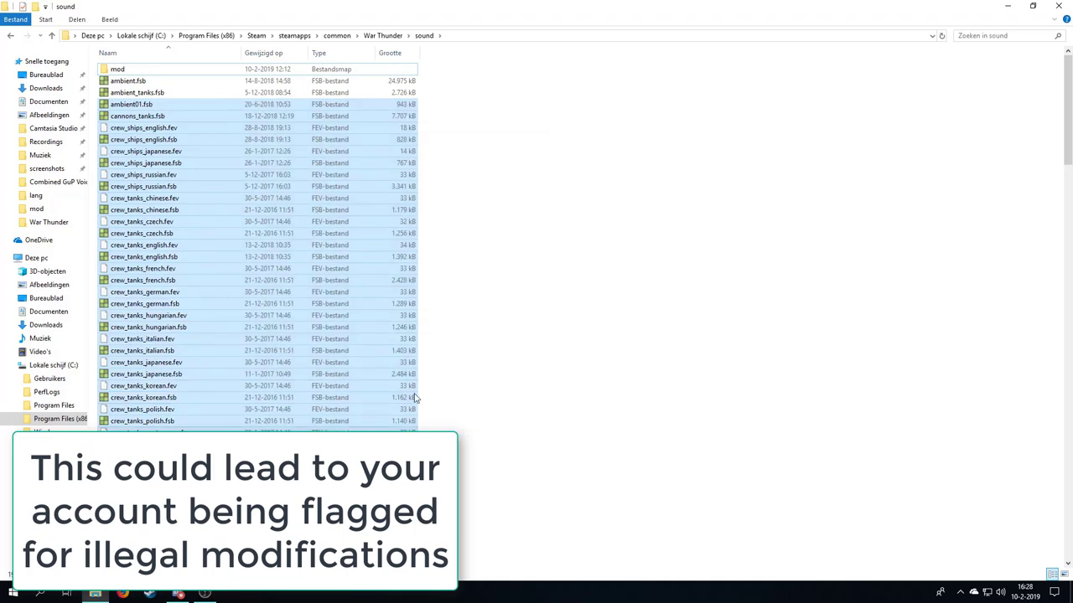
double_click(124, 68)
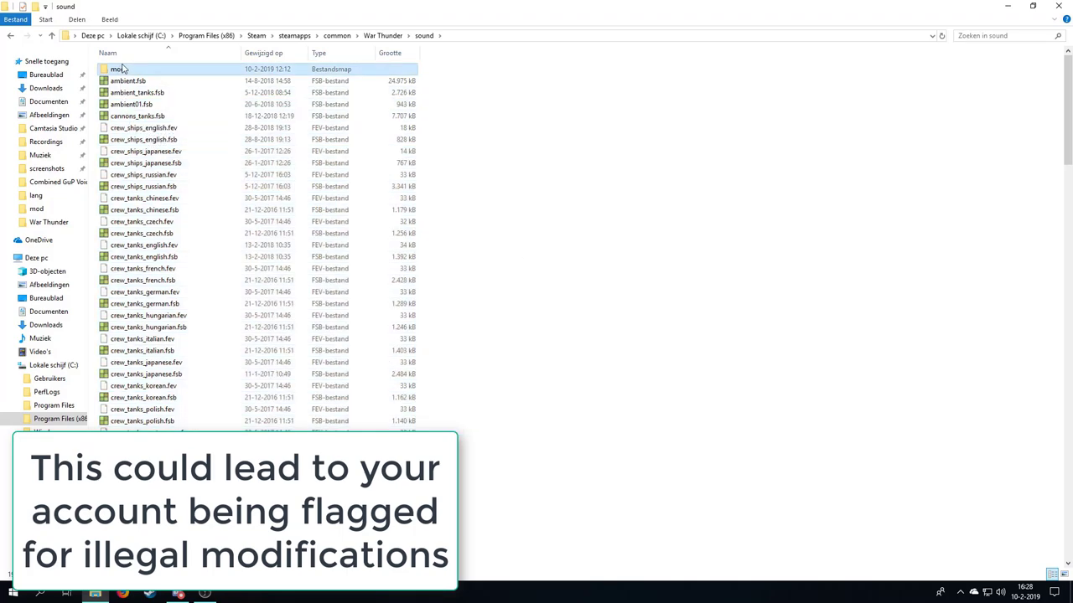
drag(194, 377, 98, 51)
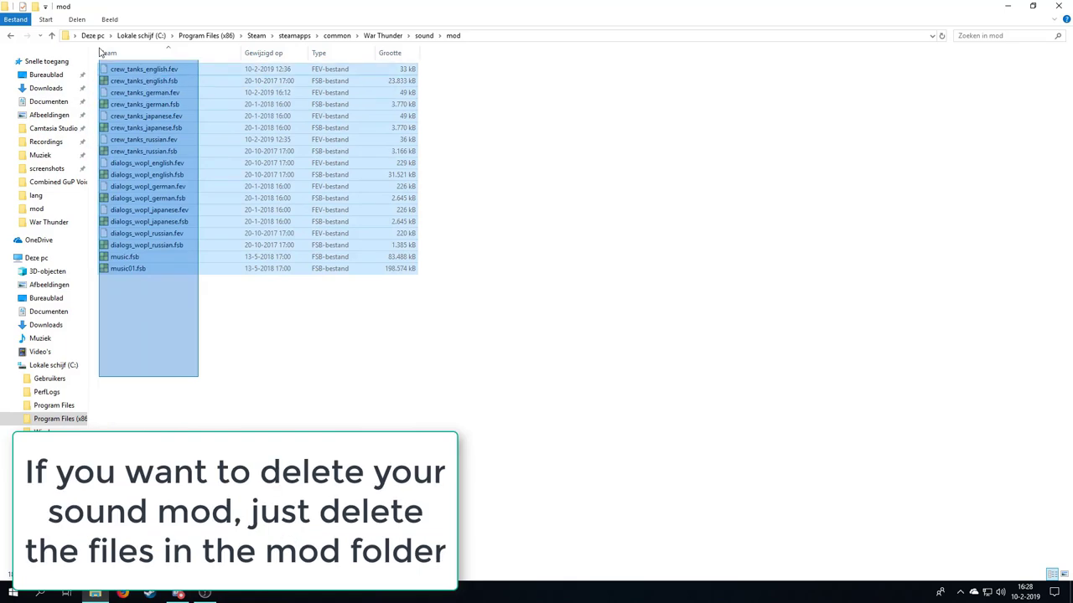
click(203, 349)
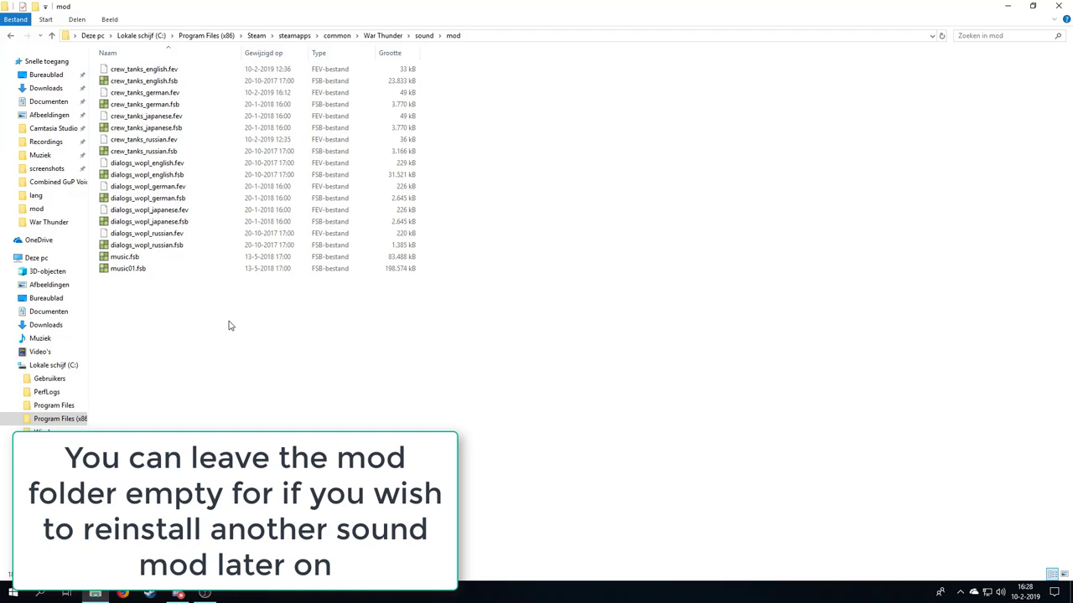
key(ctrl+a)
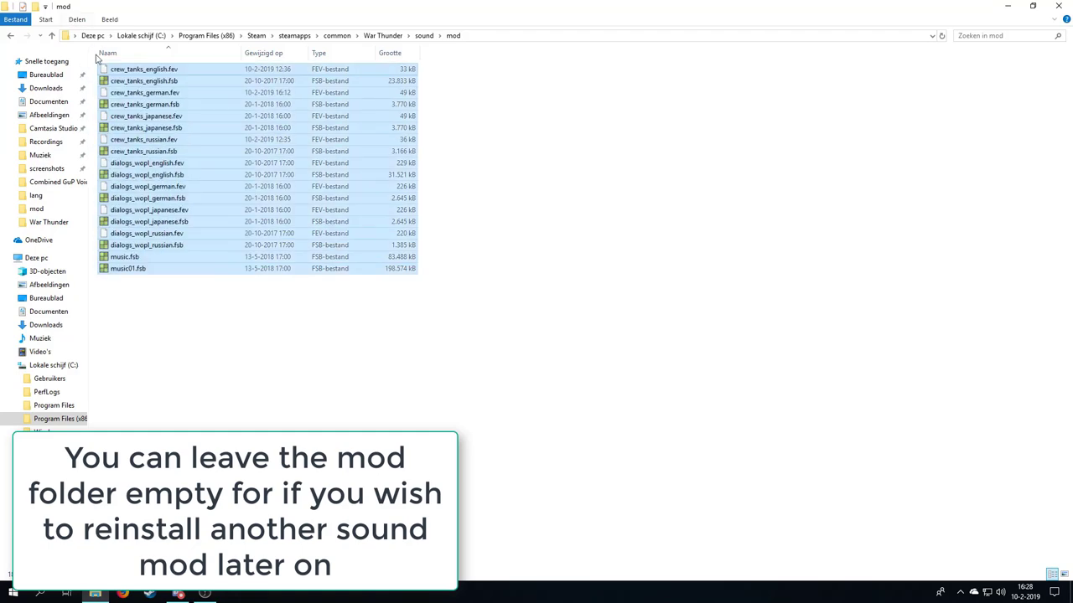
click(365, 326)
click(423, 36)
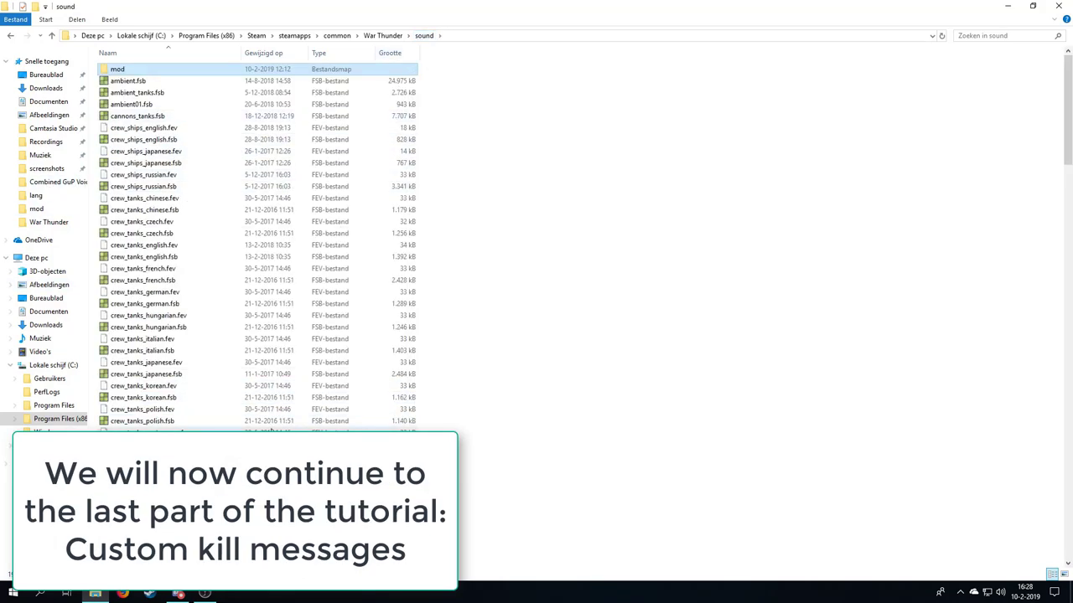
double_click(167, 69)
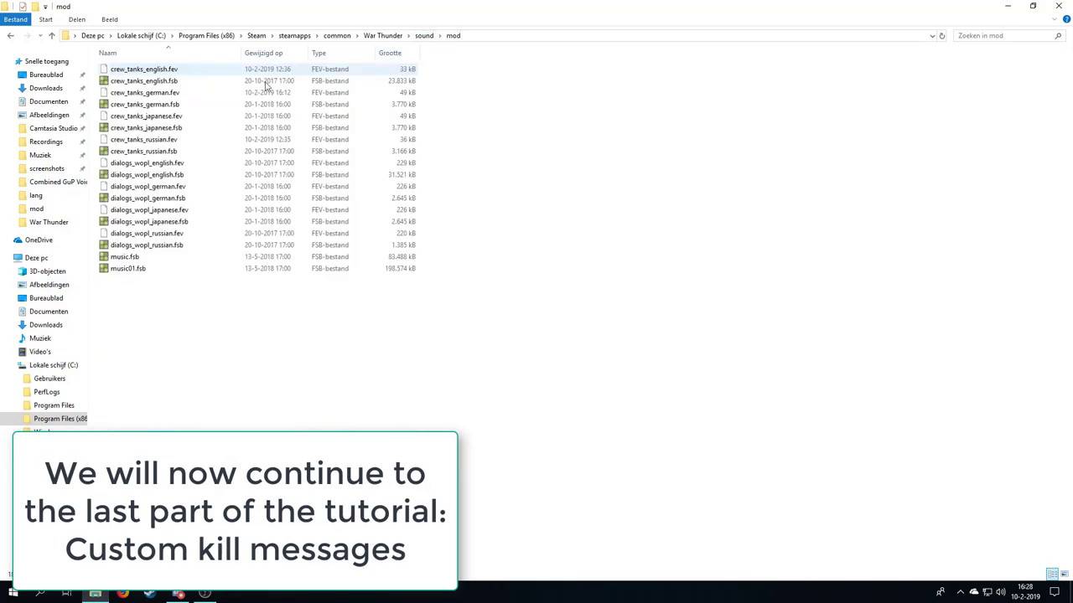
key(ctrl+a)
click(288, 367)
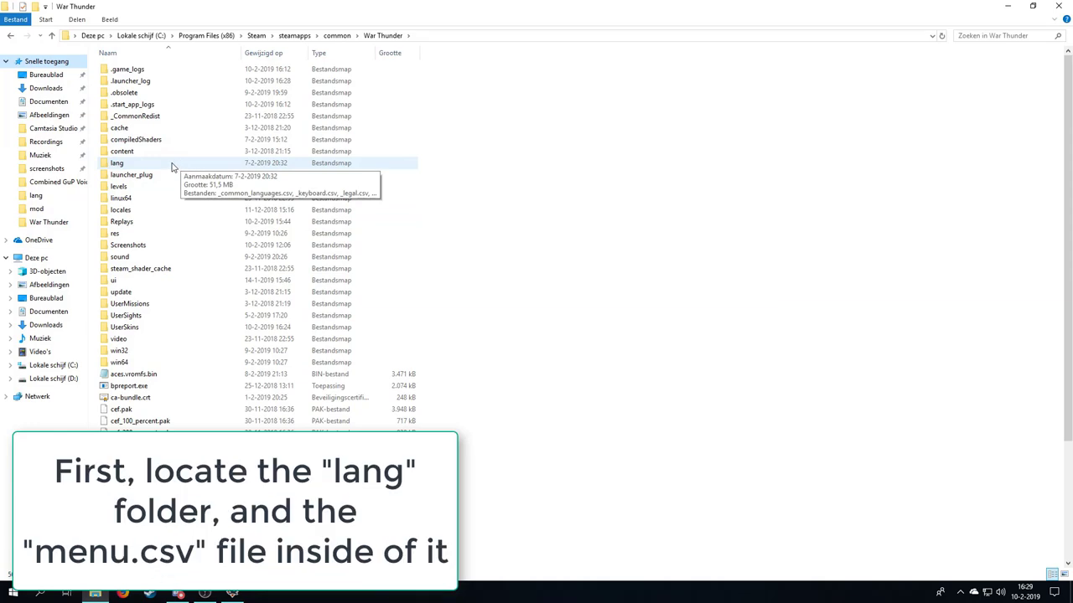
Open War Thunder's lang folder and load menu.csv into Notepad.
double_click(173, 165)
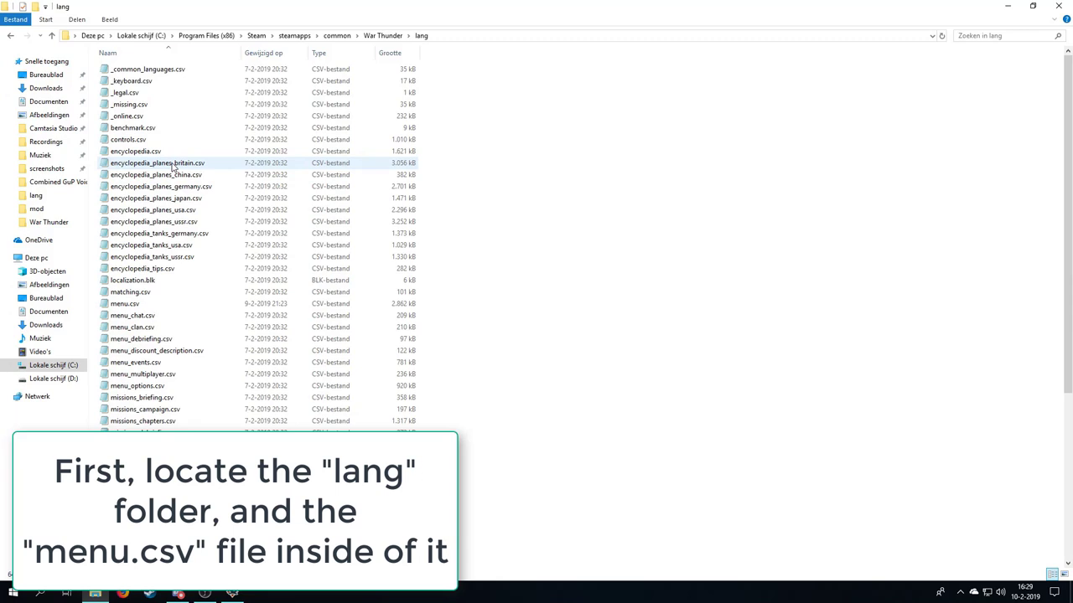
click(133, 307)
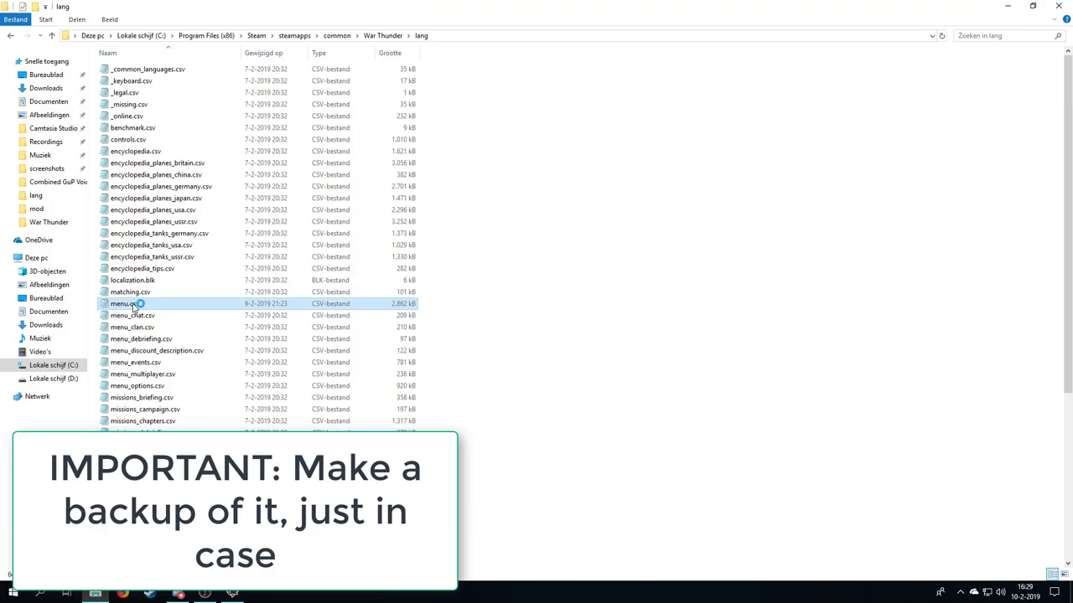
double_click(133, 306)
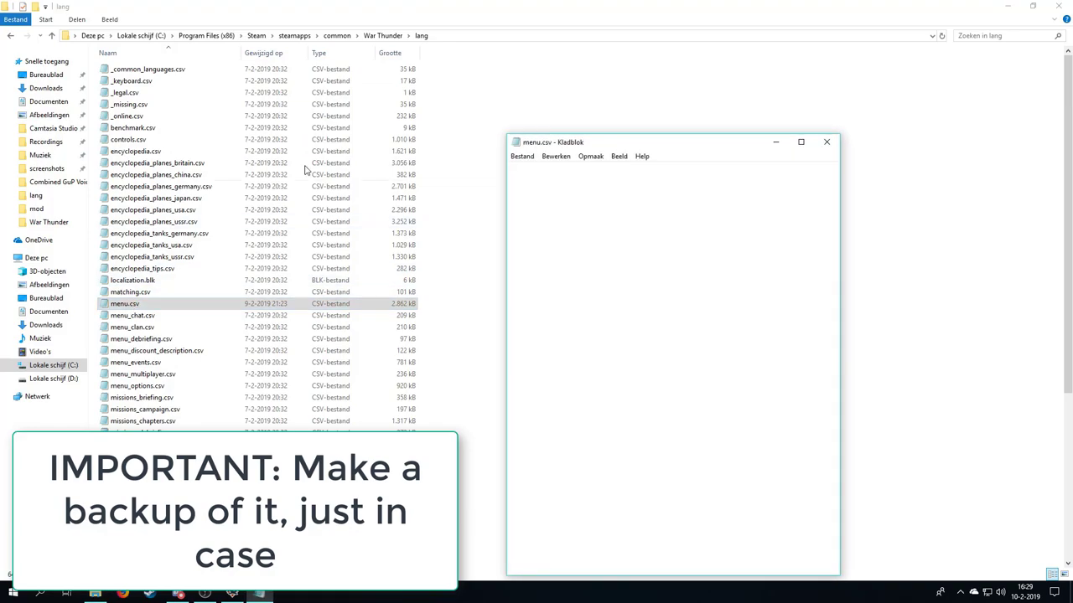
Maximize the menu.csv window and search for exp_reasons, stepping through matches to the kill entry.
click(802, 142)
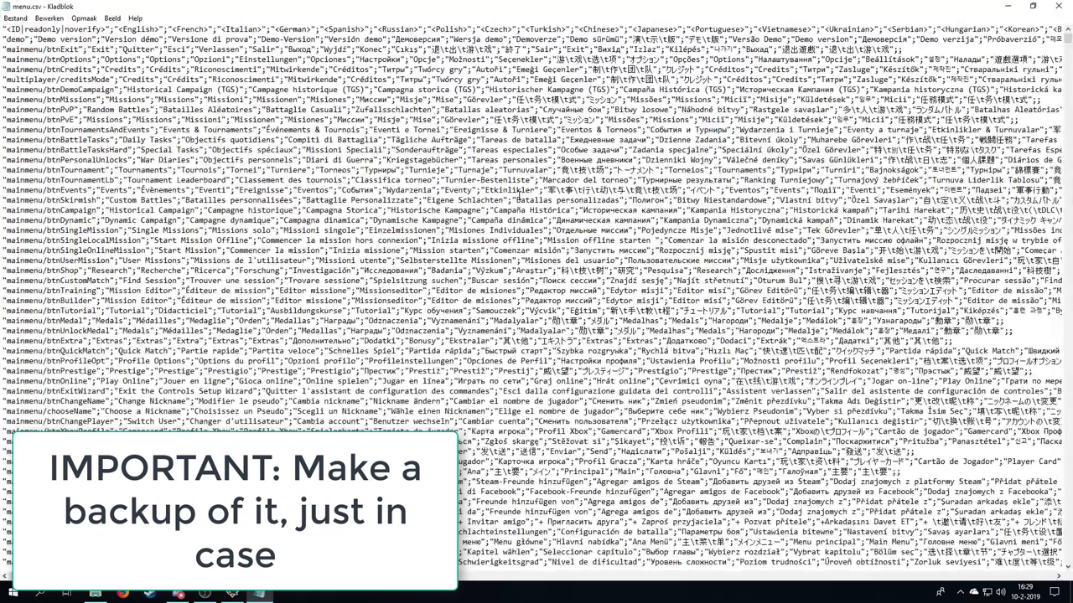
key(ctrl+f)
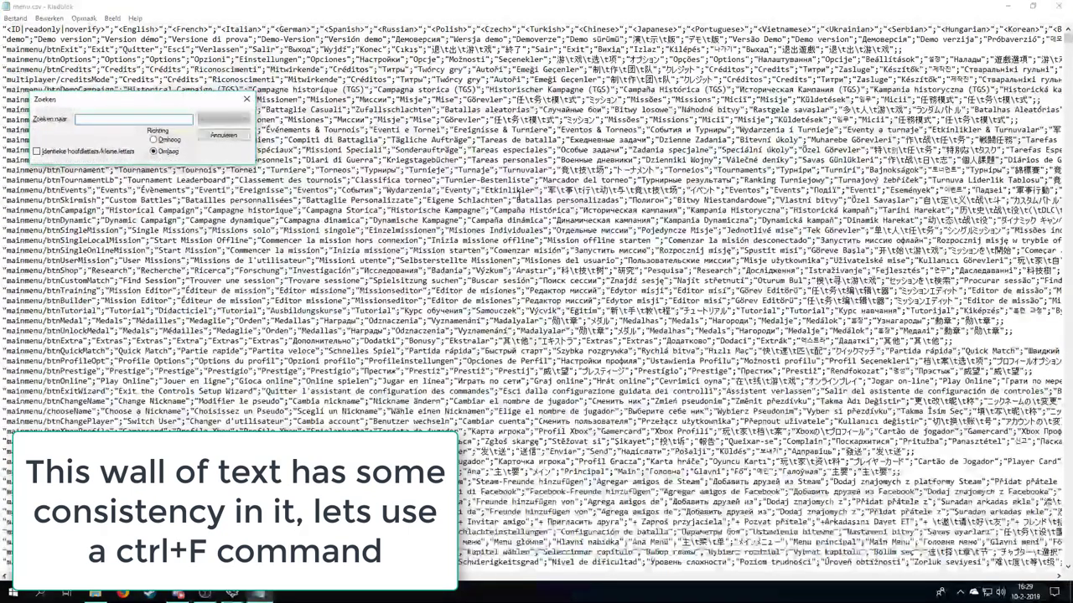
text(exp_reasons)
key(Return)
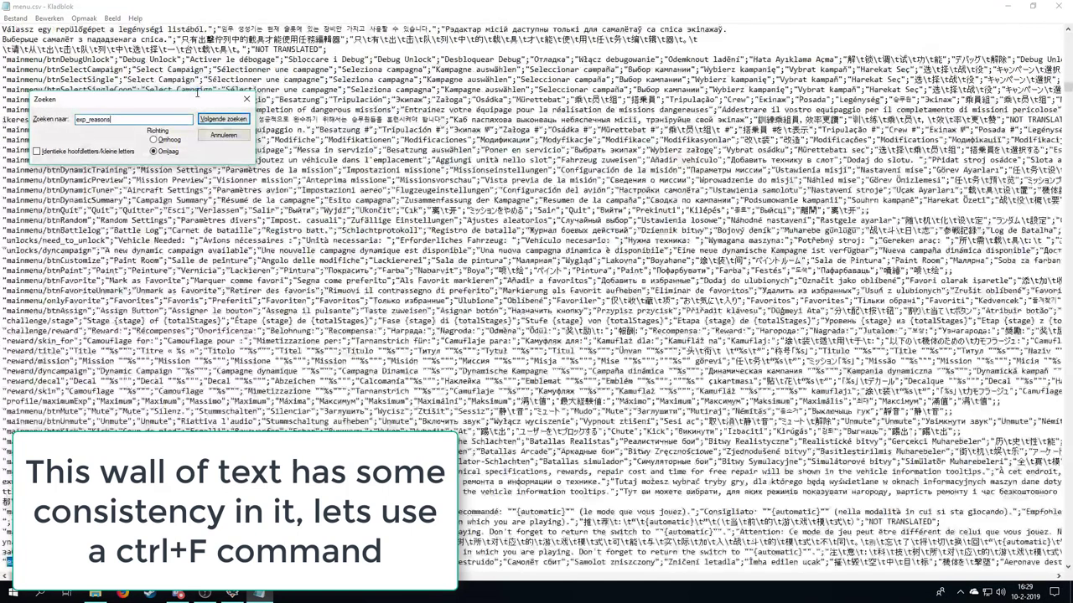
key(Return)
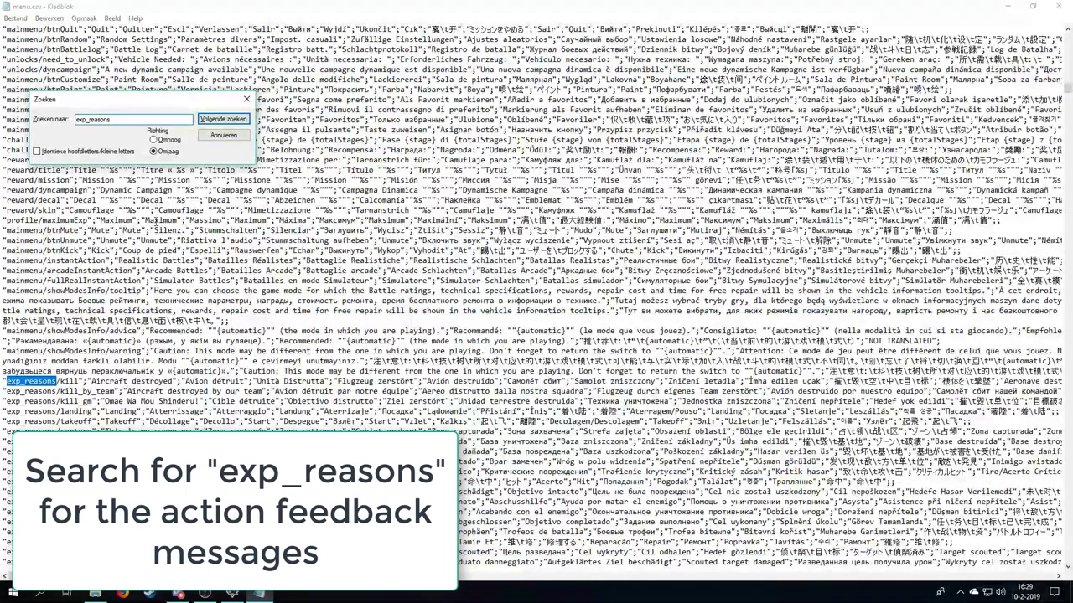
Close the search and highlight the 'Aircraft destroyed' kill message and German 'Flugzeug zerstört'.
click(245, 99)
scroll(113, 230, down, 2)
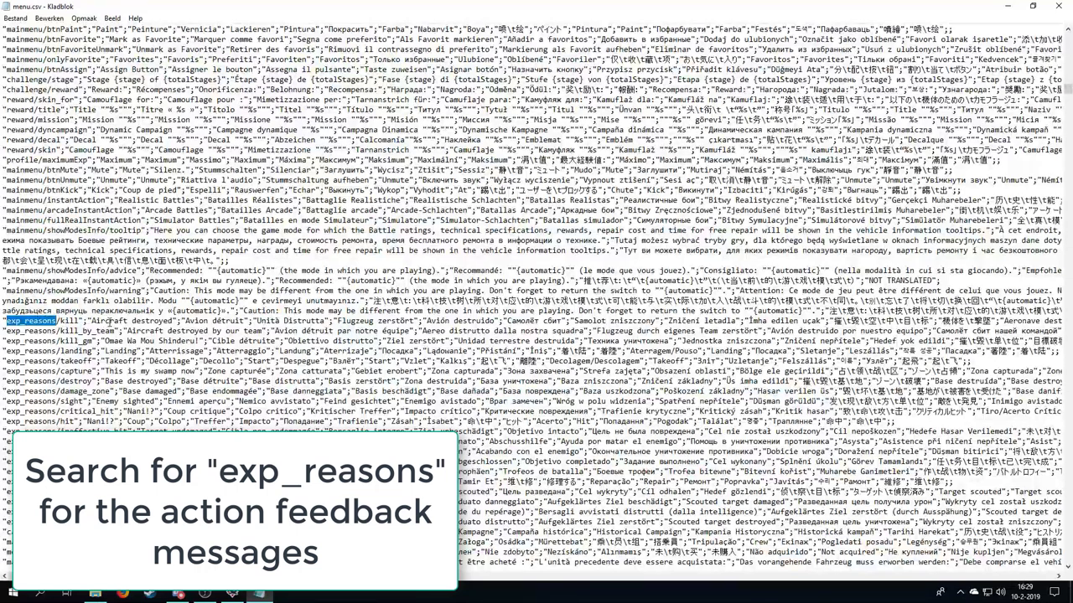
drag(100, 320, 553, 321)
click(187, 321)
drag(283, 321, 454, 322)
click(406, 322)
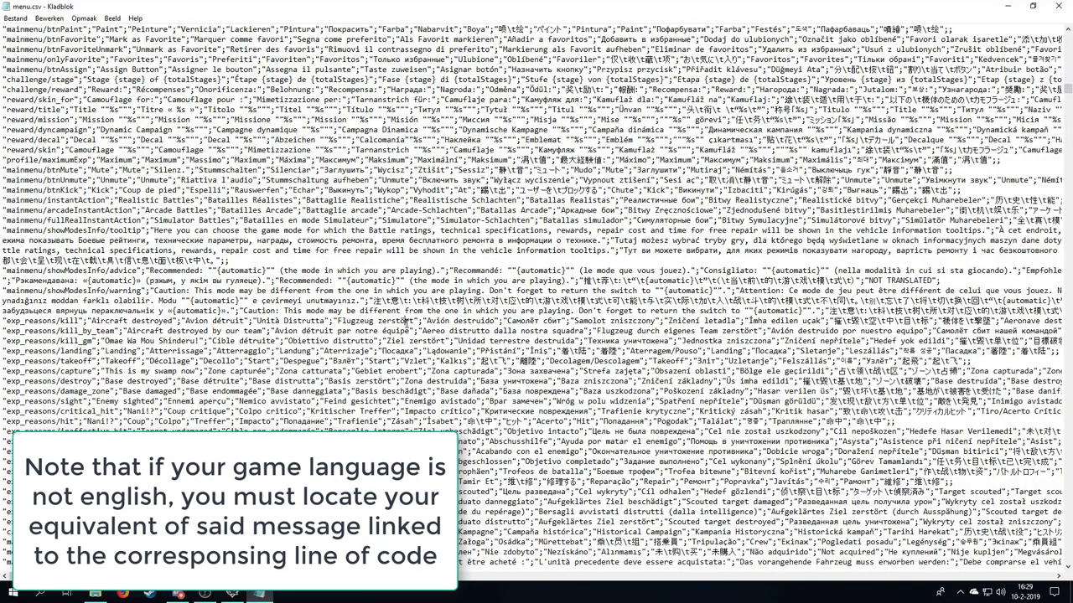
drag(337, 321, 416, 321)
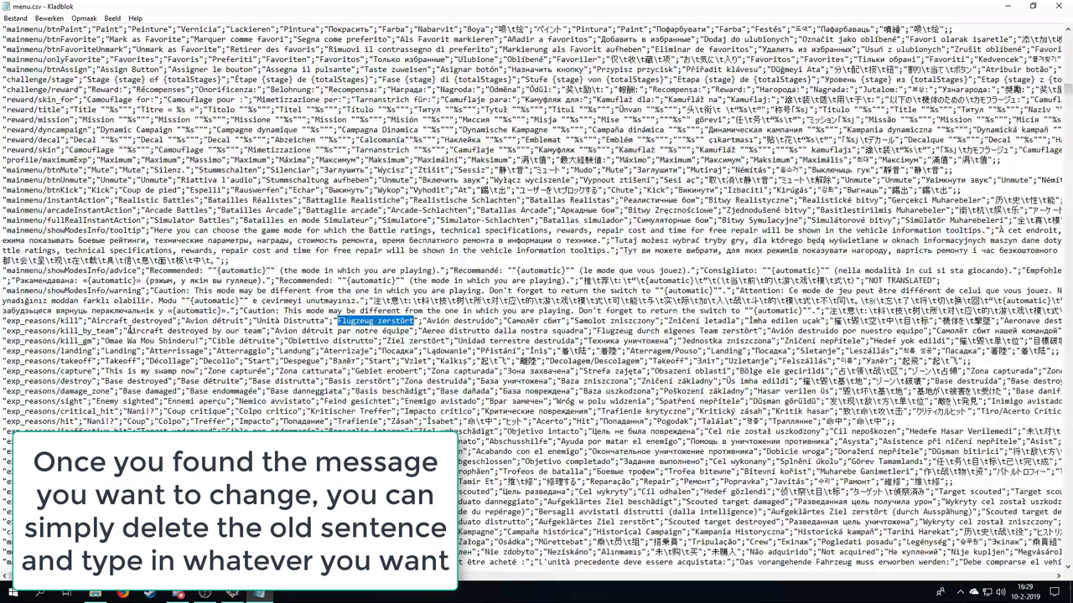
Inspect the kill_by_team, kill_gm and capture entries, including custom 'This is my swamp now'.
drag(129, 331, 207, 331)
drag(92, 321, 172, 322)
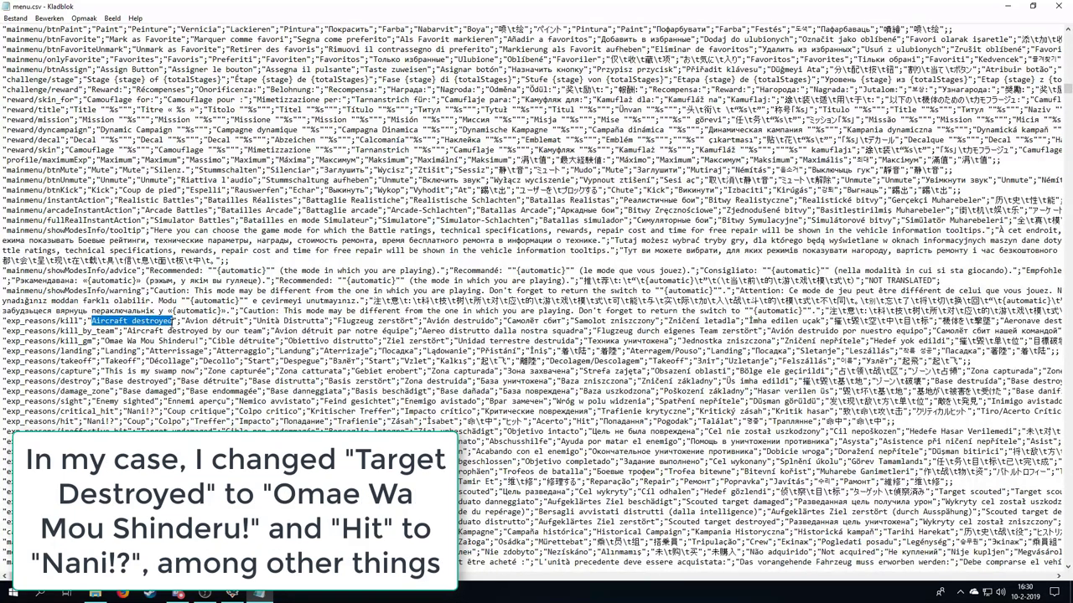
click(173, 324)
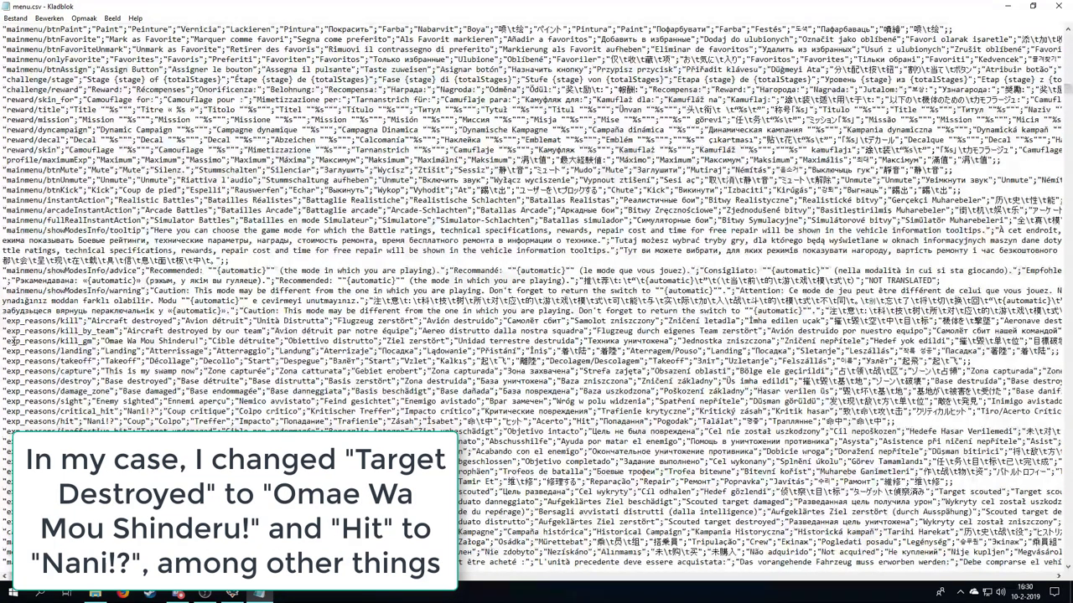
drag(6, 341, 93, 341)
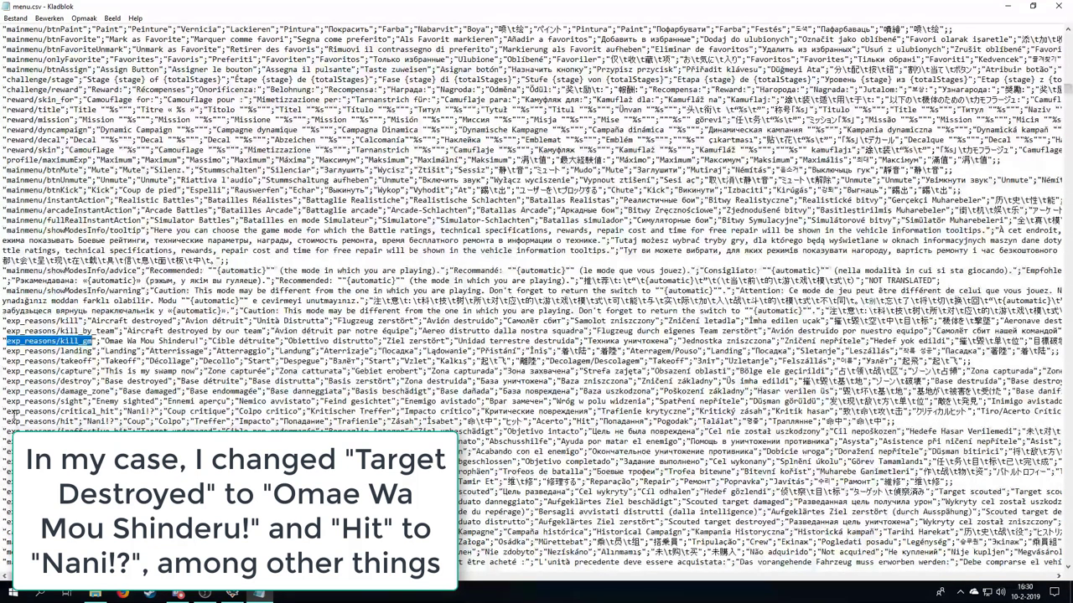
drag(6, 412, 84, 422)
click(84, 421)
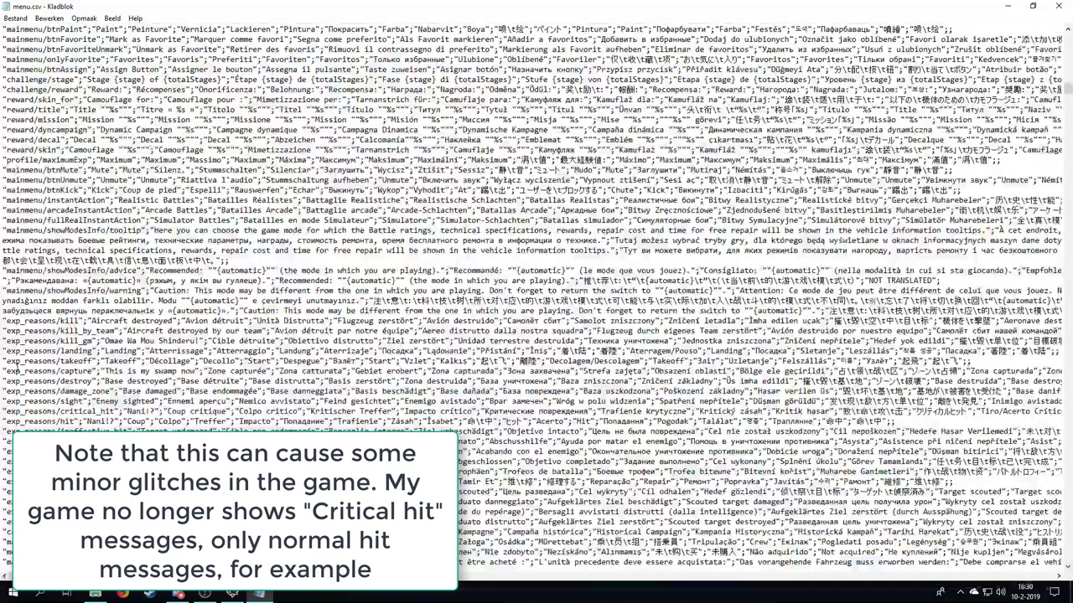
drag(15, 370, 197, 372)
click(117, 379)
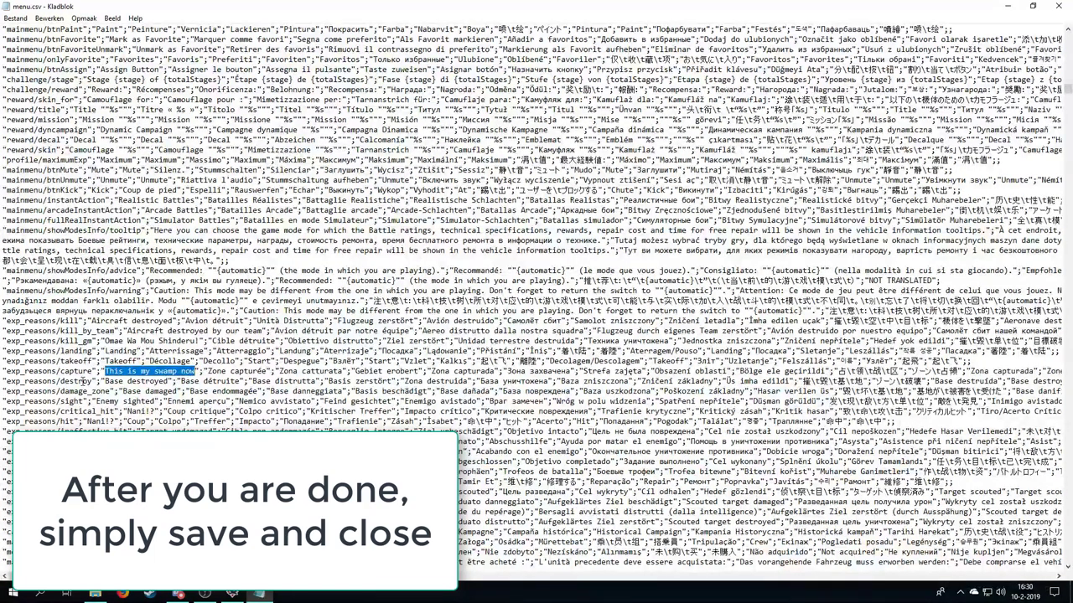
Highlight custom messages 'Omae Wa Mou Shinderu!' and 'Nani!?' on the hit lines, then close menu.csv.
drag(104, 342, 199, 342)
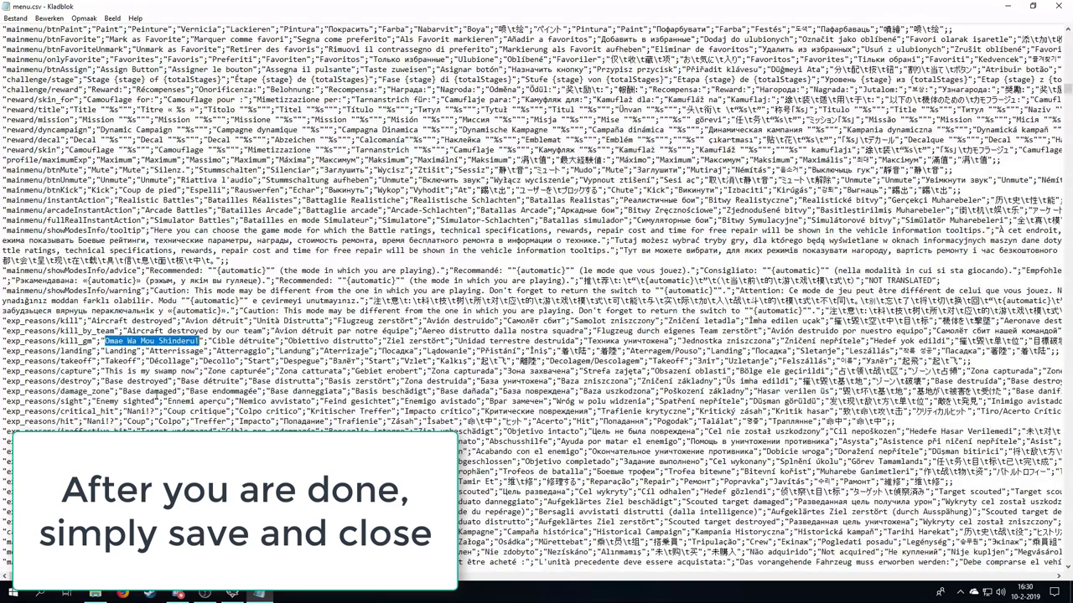
drag(127, 411, 98, 421)
click(87, 422)
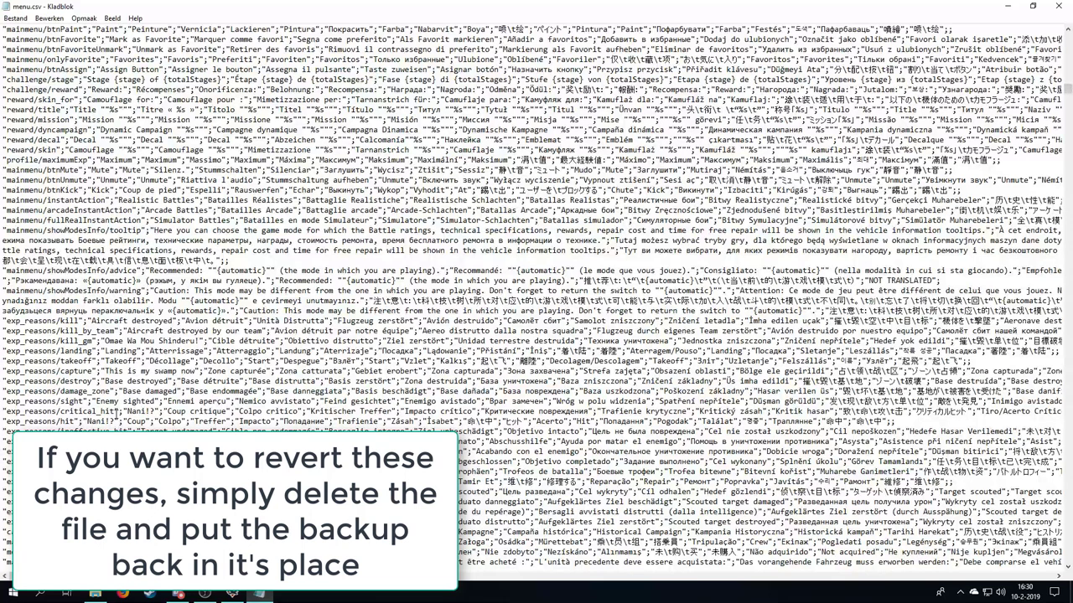
drag(120, 422, 71, 411)
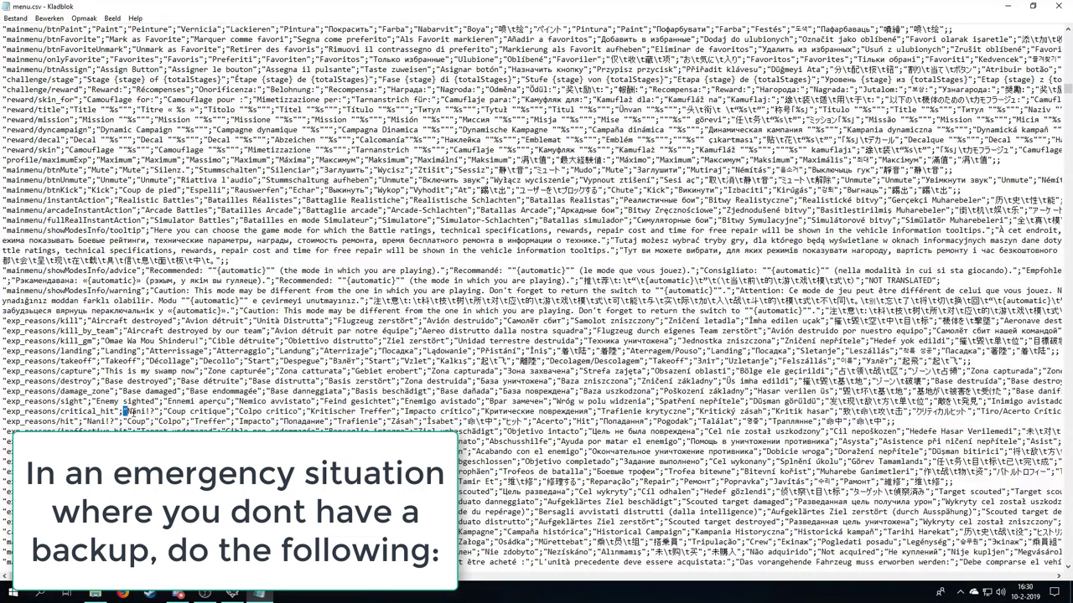
drag(124, 412, 156, 411)
click(104, 422)
drag(87, 422, 94, 421)
double_click(89, 421)
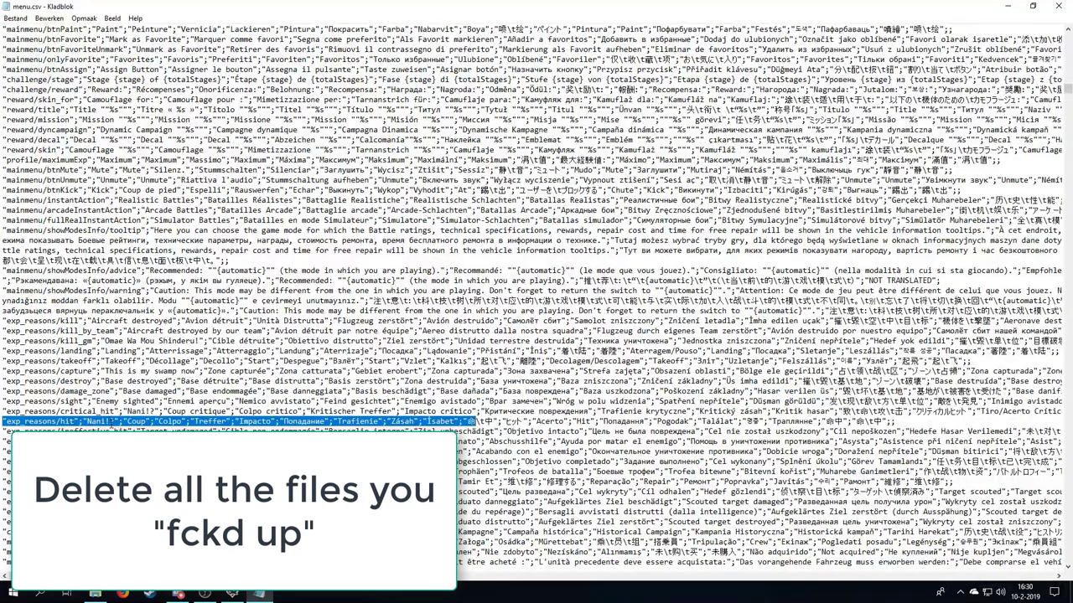
click(112, 422)
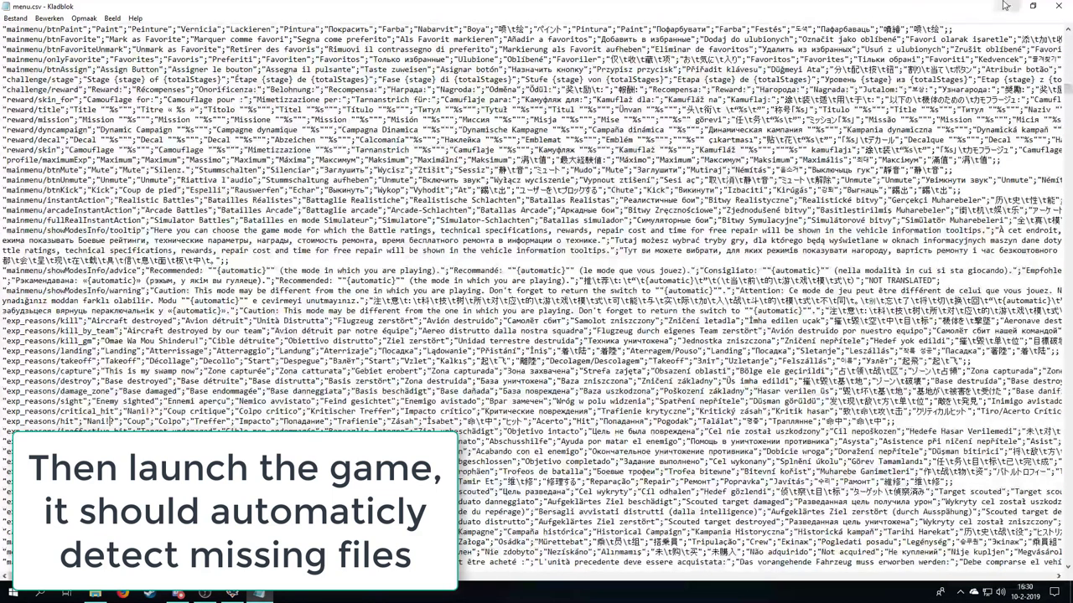
click(1057, 6)
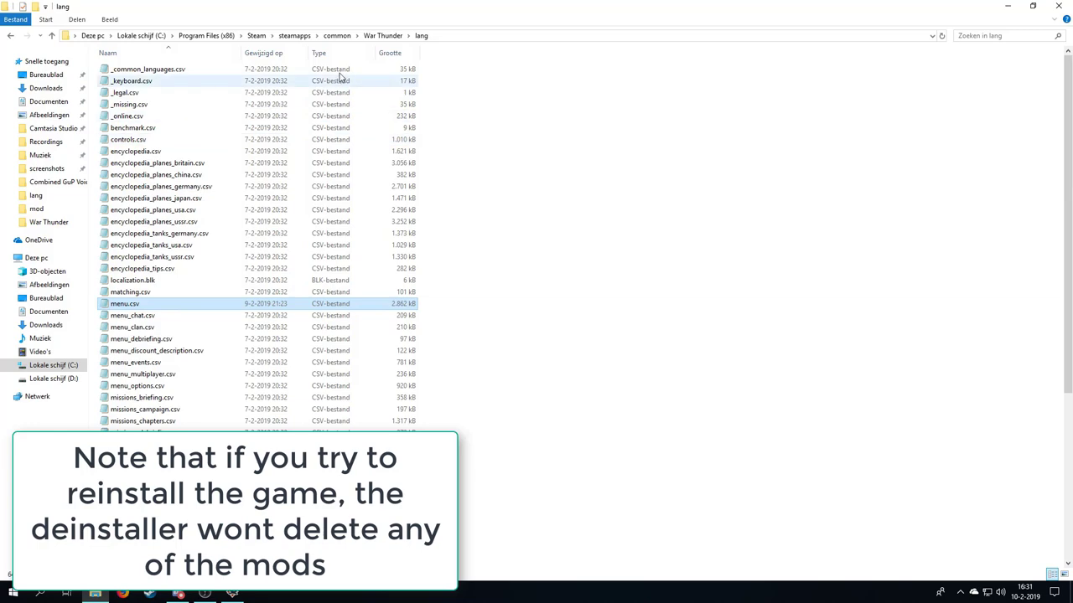
Go back up to the War Thunder game folder and select config.blk.
click(382, 38)
scroll(148, 403, down, 3)
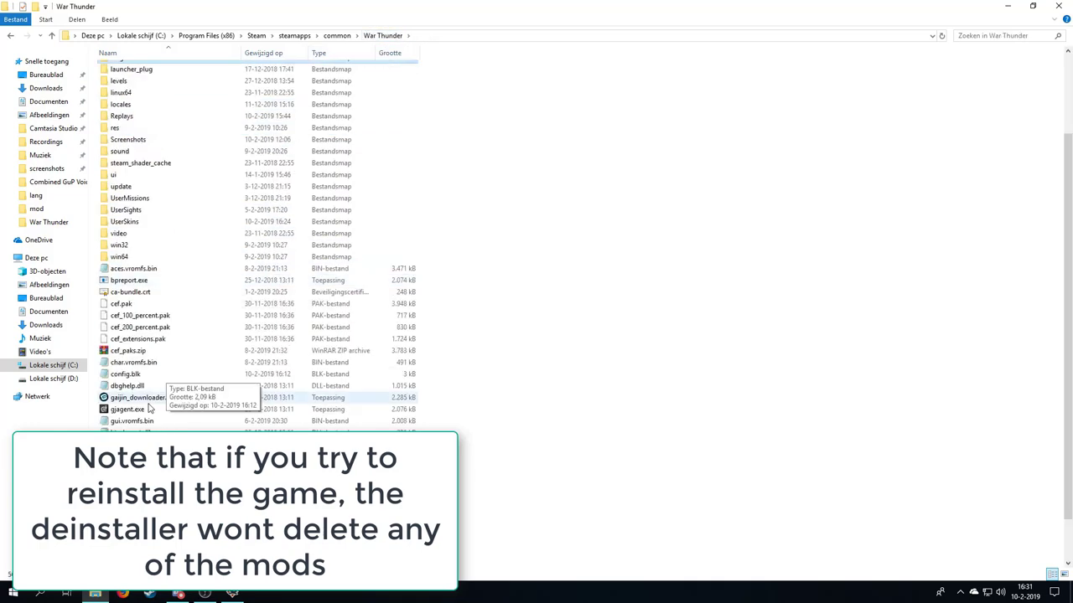
click(128, 377)
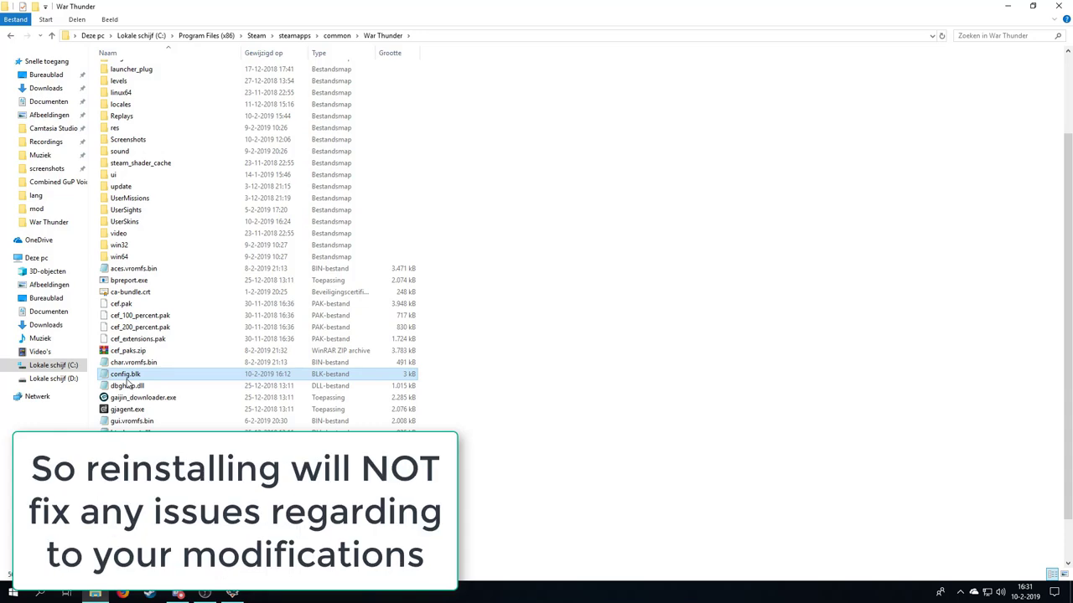
Open config.blk, verify testLocalization:b=yes and enable_mod:b=yes, then close Notepad.
double_click(128, 381)
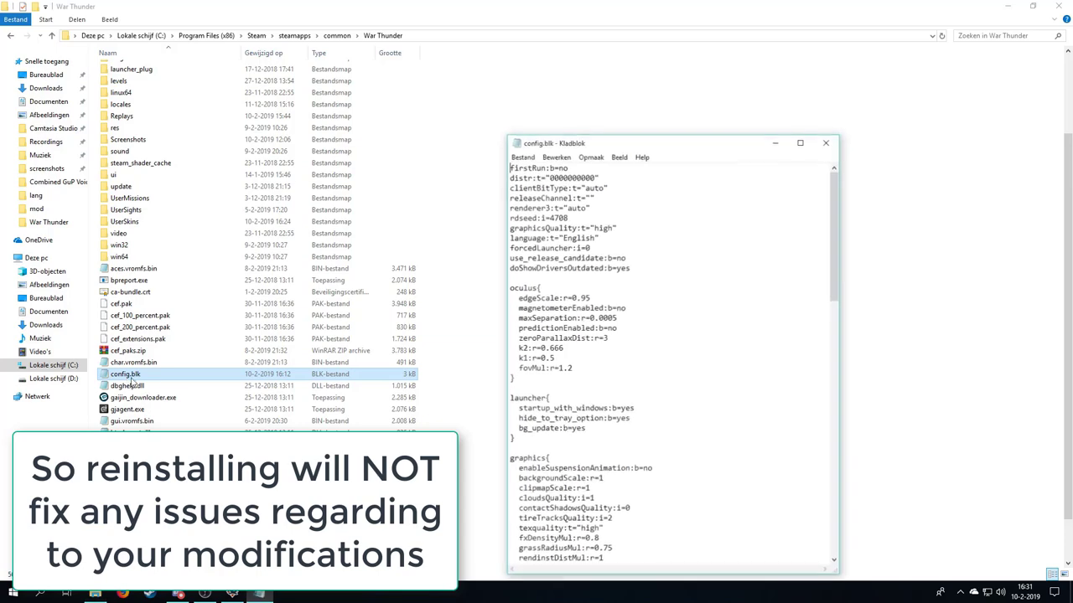
scroll(651, 302, down, 10)
scroll(645, 285, down, 9)
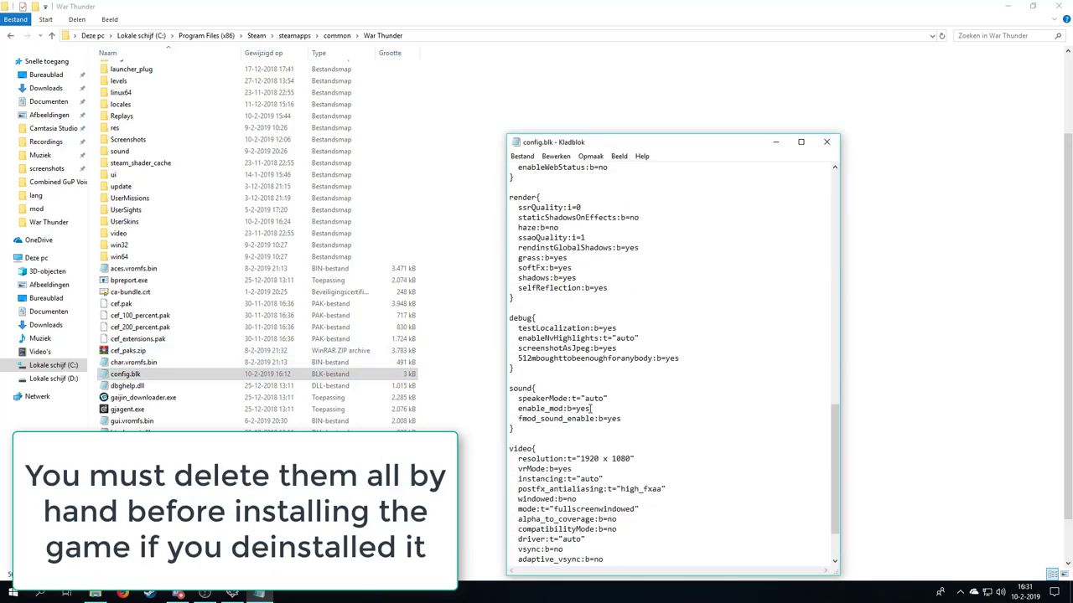
drag(607, 410, 507, 411)
drag(620, 328, 496, 331)
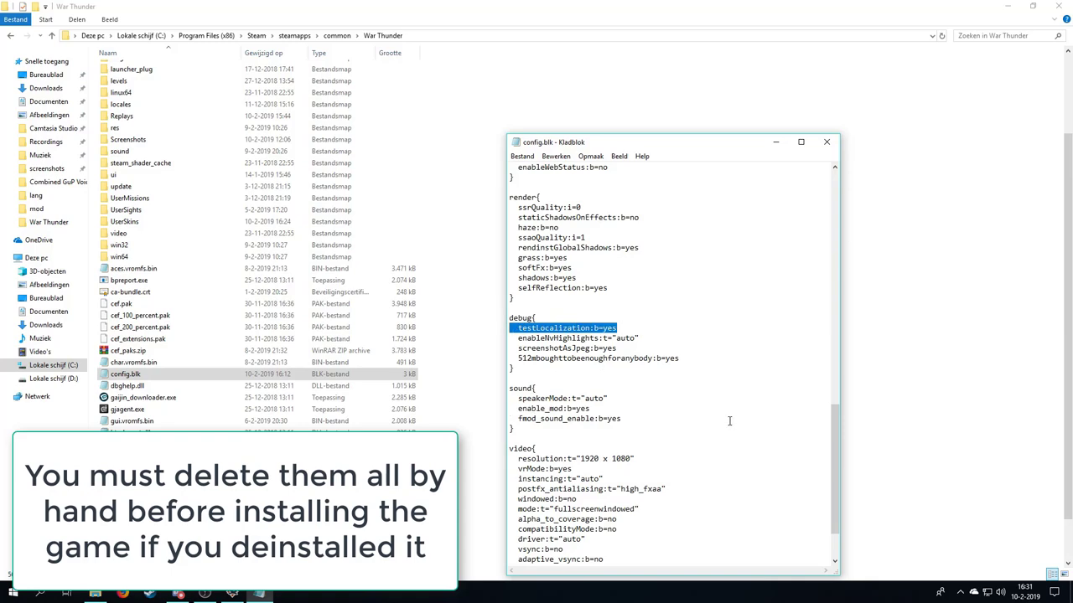
drag(614, 408, 522, 409)
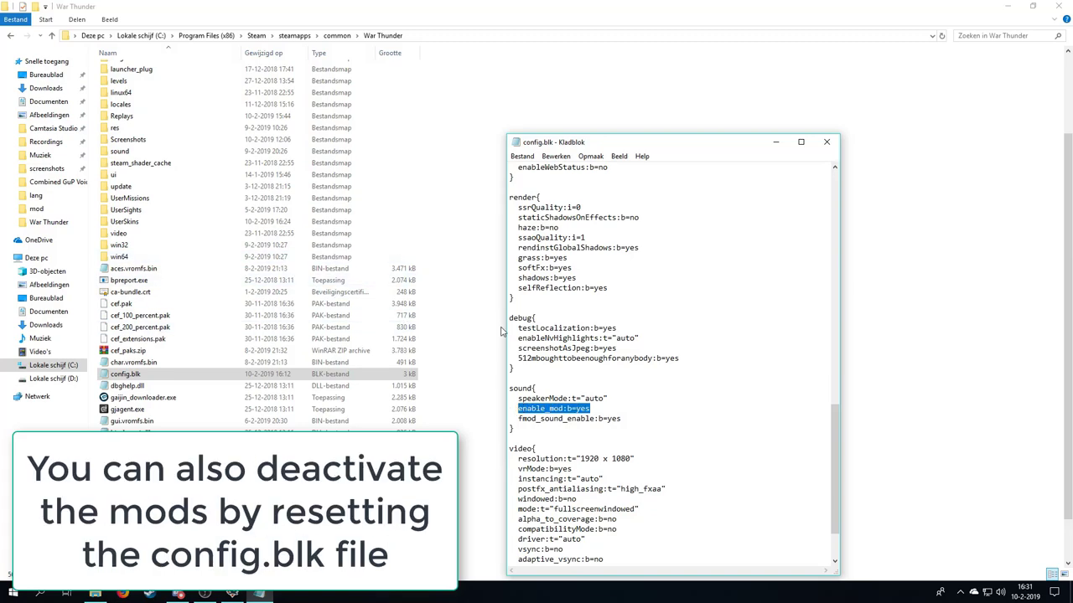
drag(635, 328, 516, 328)
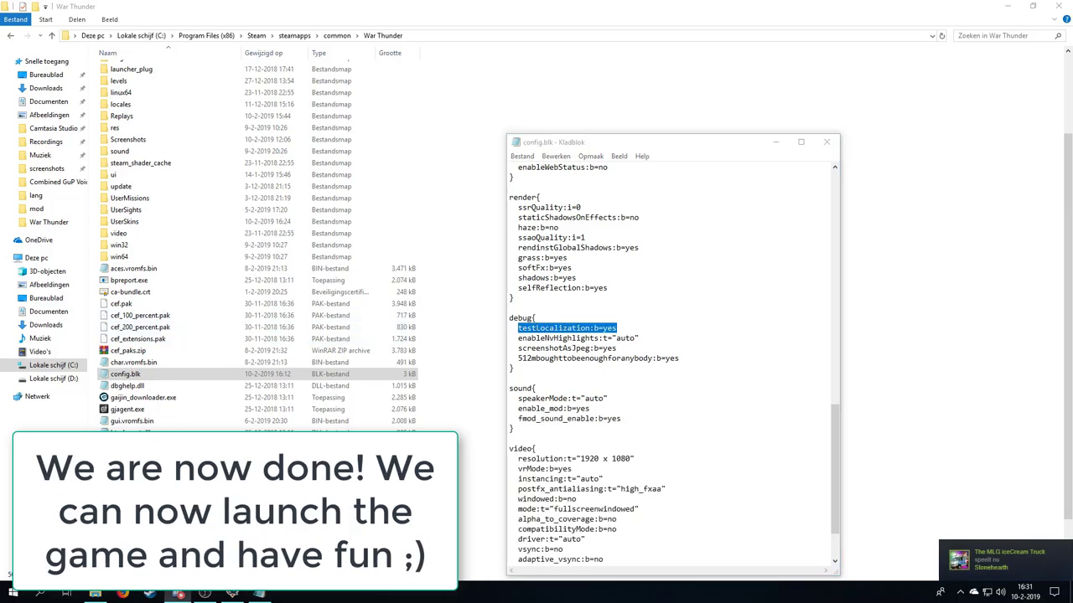
click(826, 143)
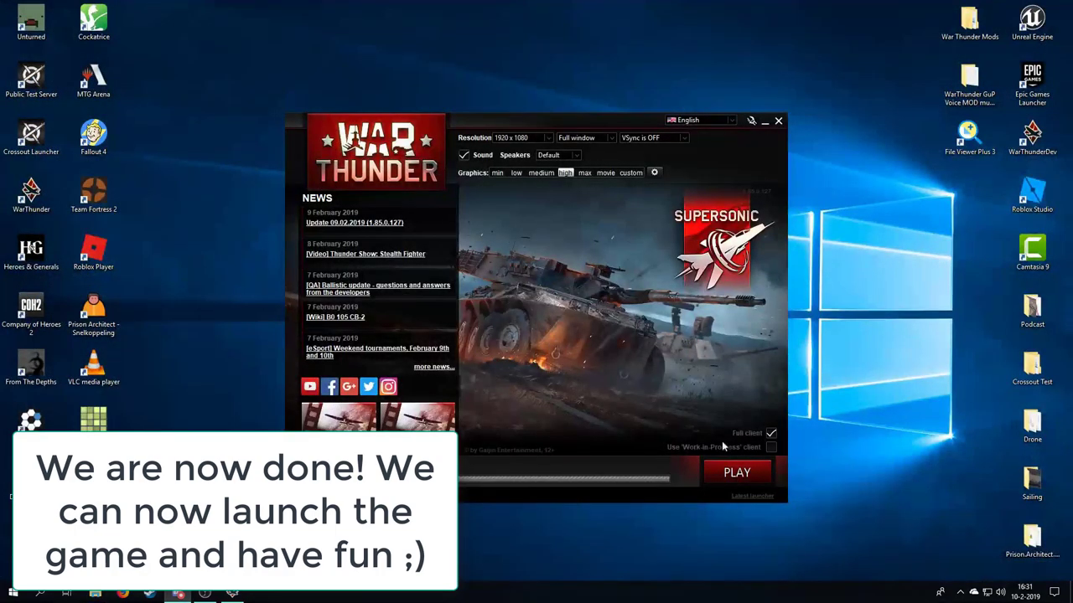
Launch the game and view the user skin list in the M4A1's customization.
click(737, 471)
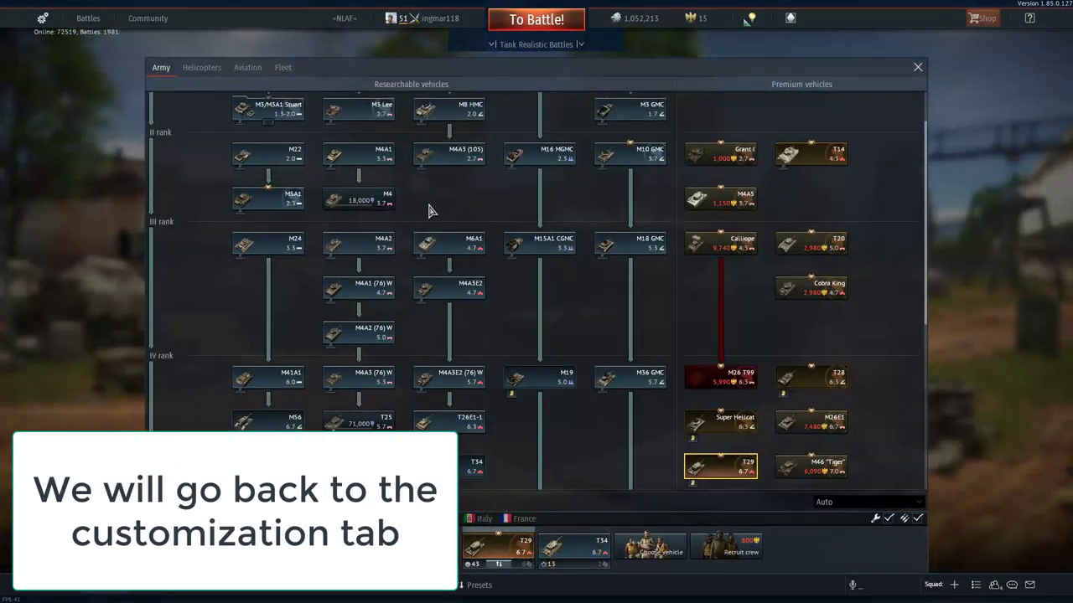
click(358, 154)
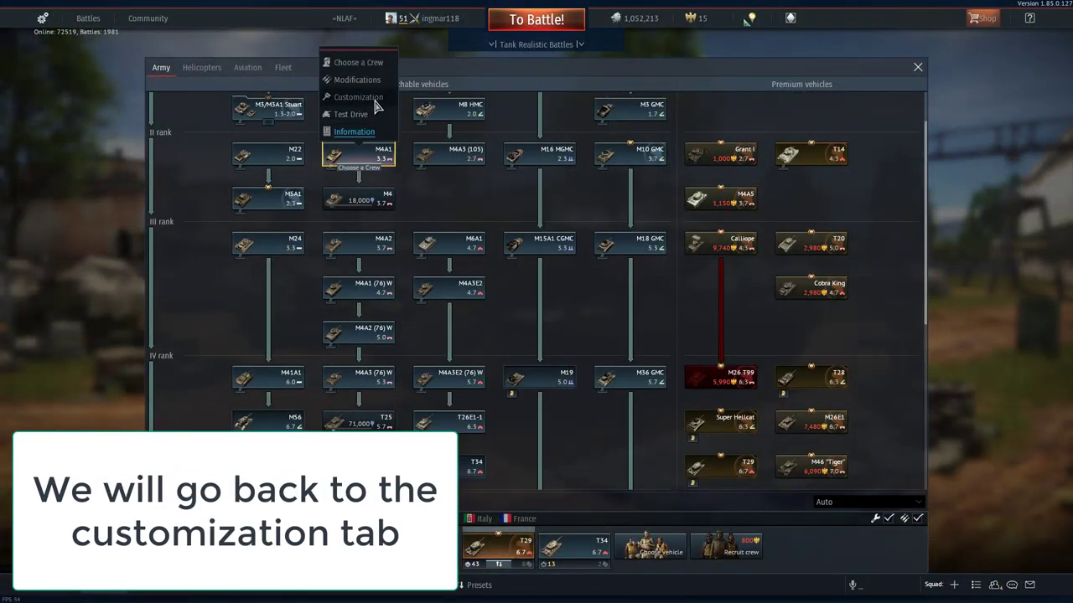
click(374, 103)
click(959, 319)
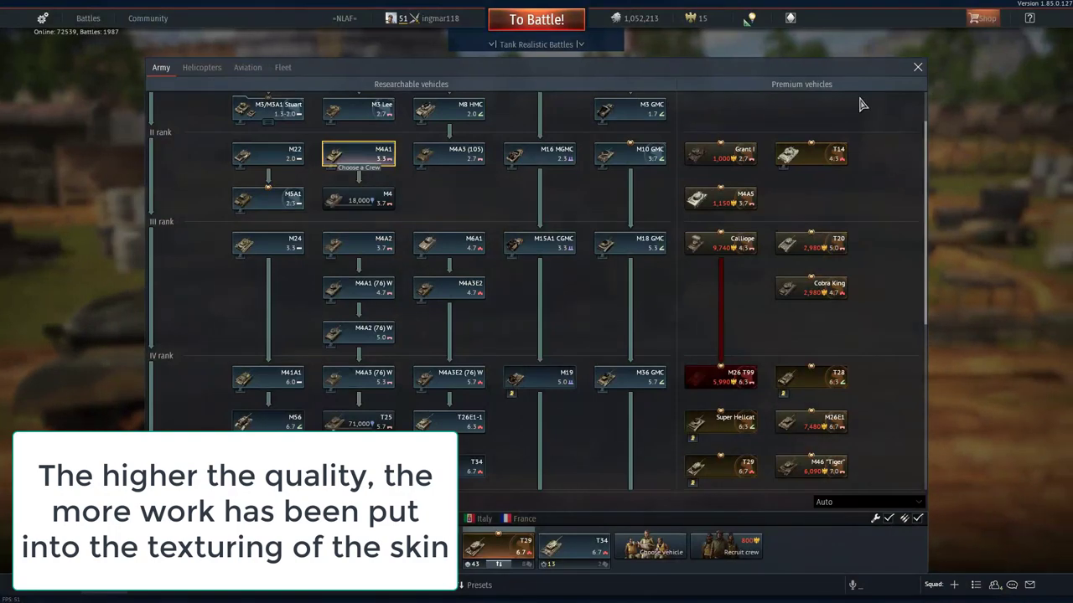
Switch to German vehicles and start a test drive of the Pz.Bfw.VI (P).
click(919, 68)
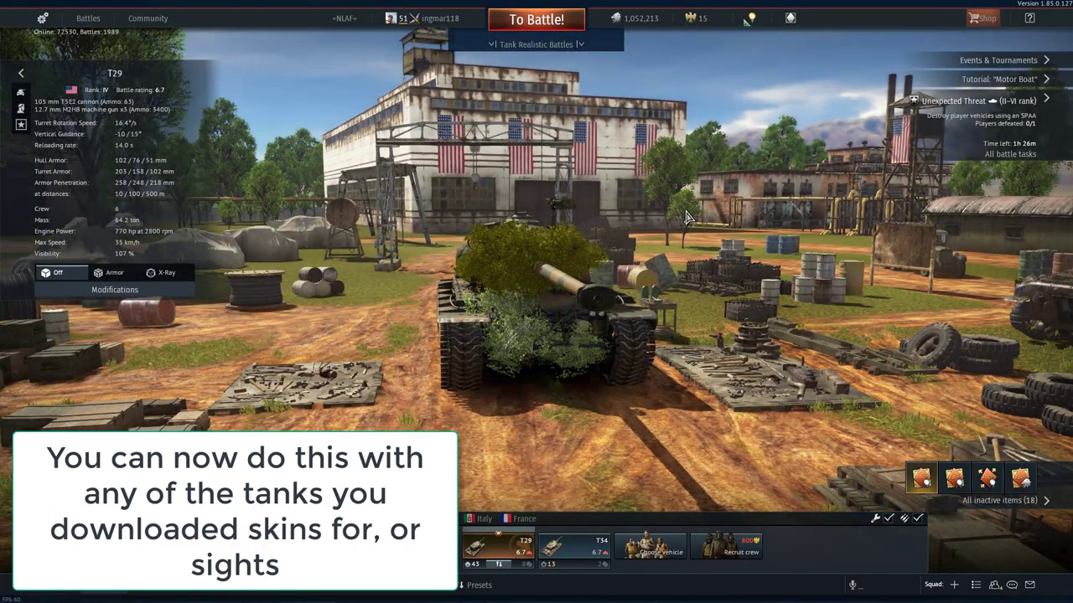
click(499, 548)
click(277, 519)
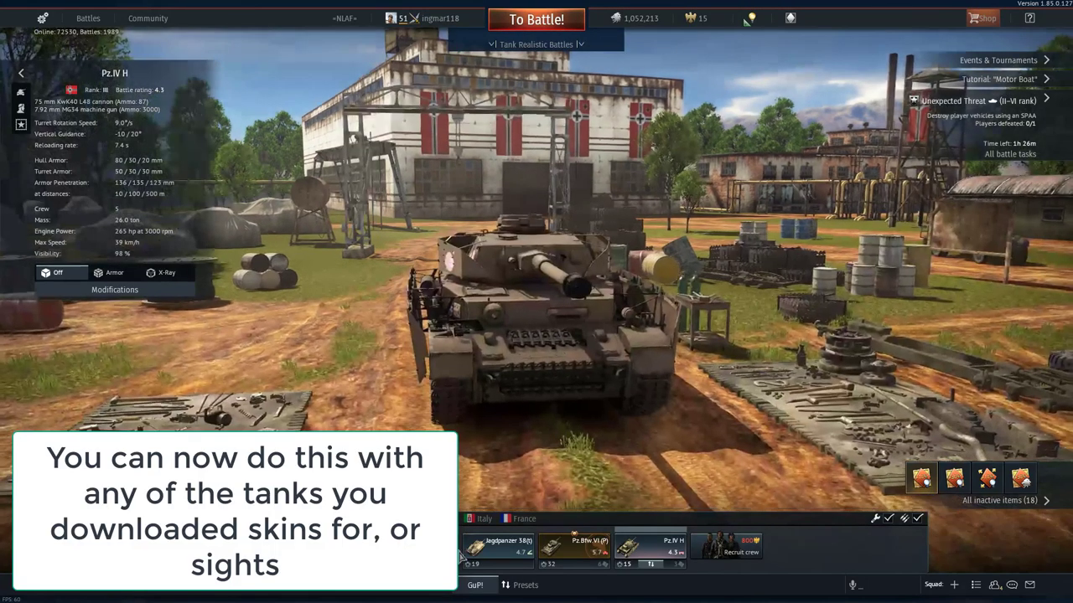
click(577, 553)
click(577, 561)
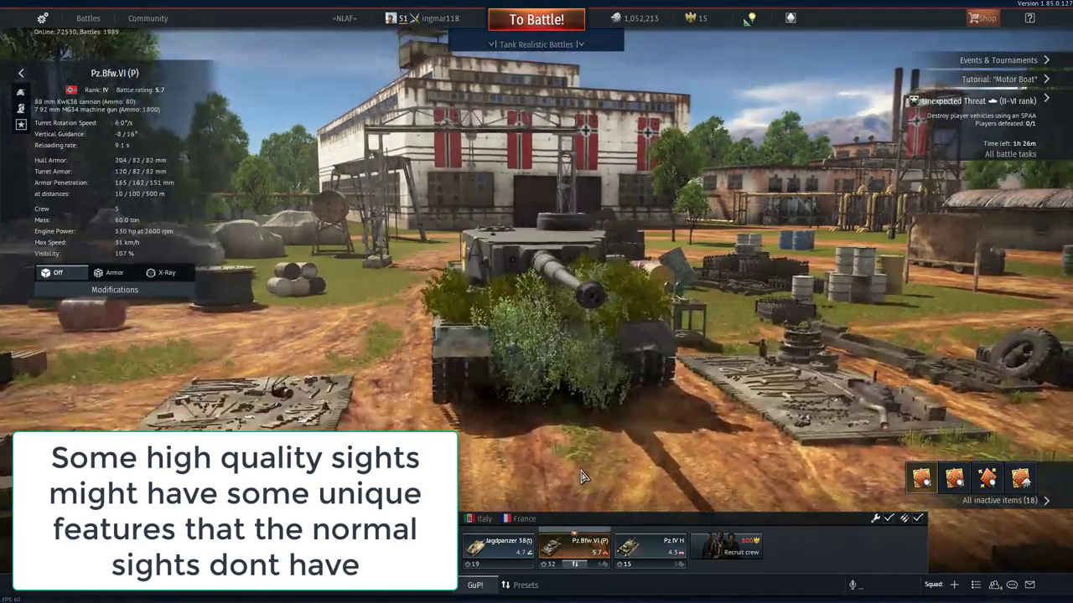
click(576, 549)
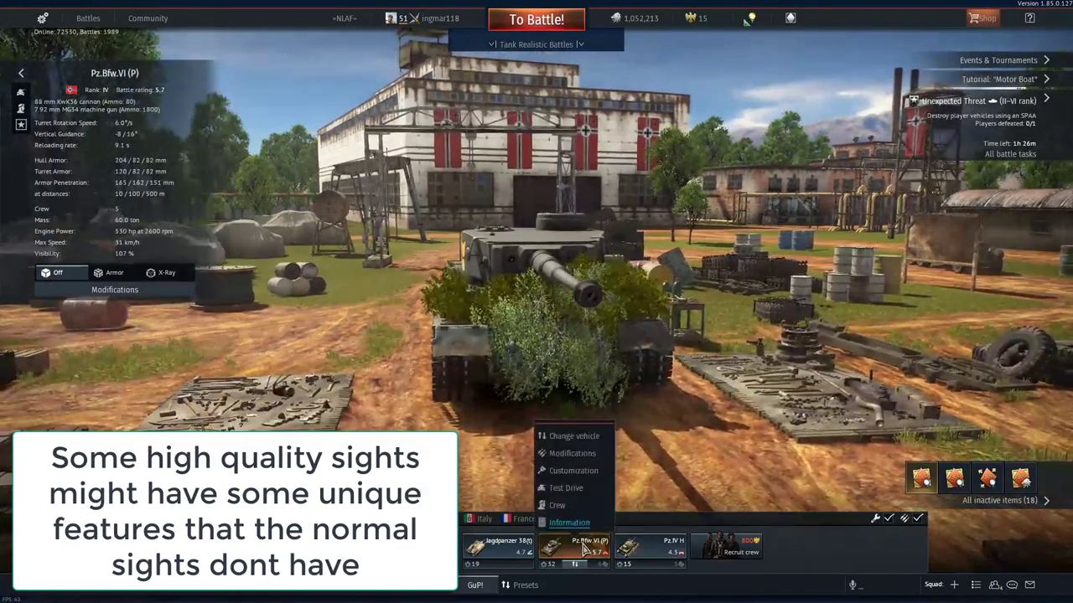
click(566, 486)
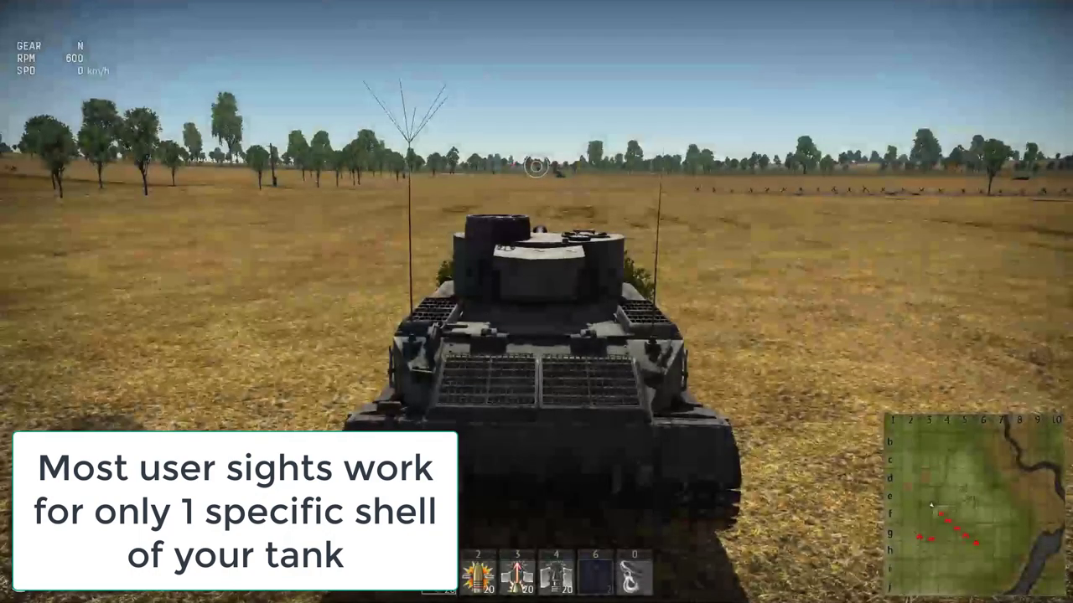
Set 'Use alternative sight grid' to Default grid sight and resume the test drive.
key(shift)
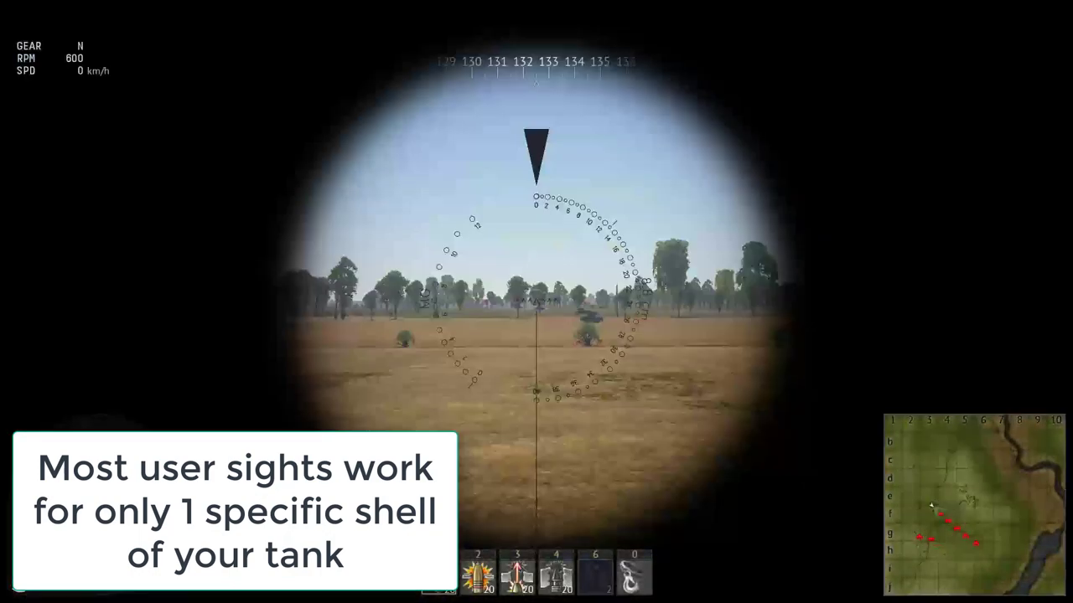
key(Escape)
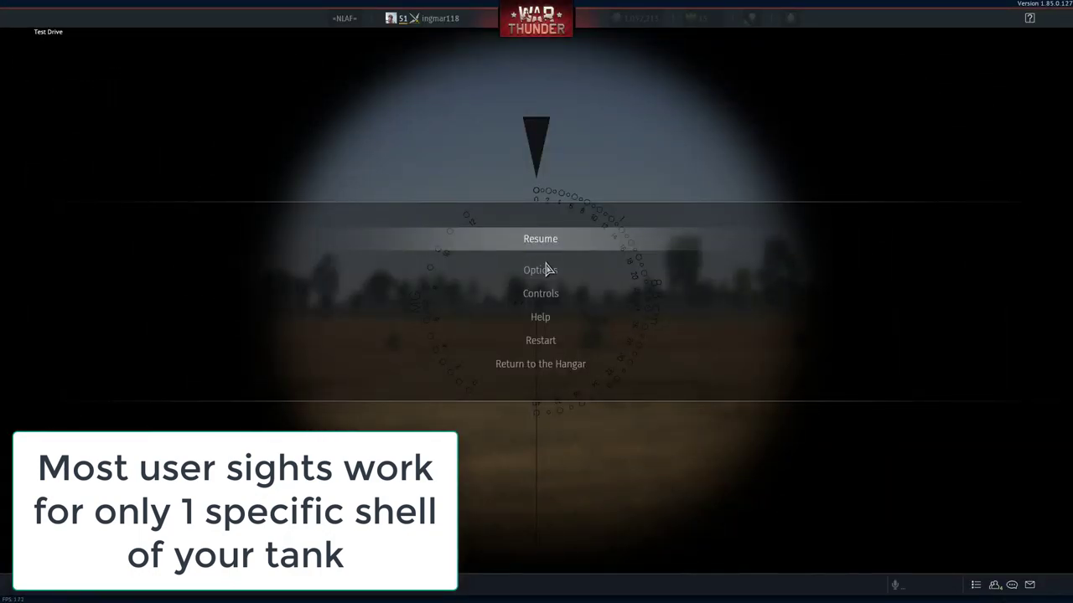
click(575, 275)
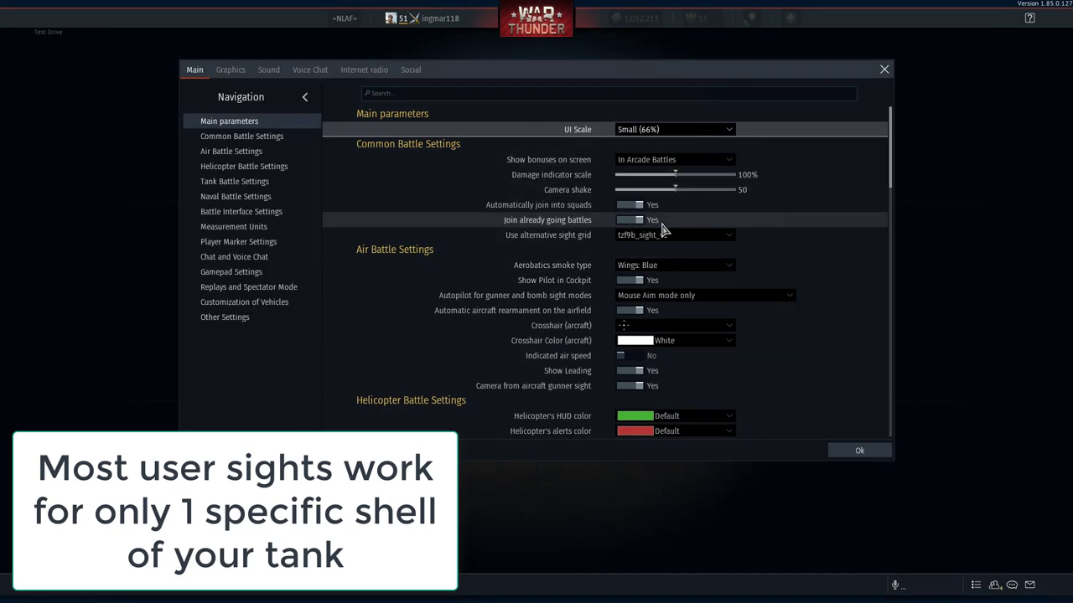
click(663, 235)
click(669, 250)
click(860, 451)
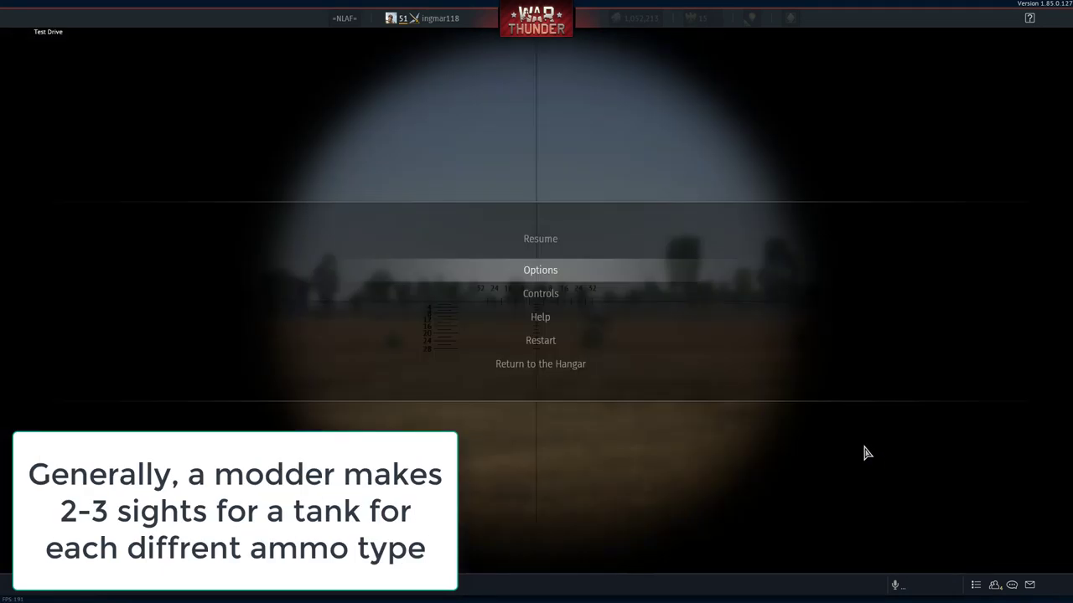
click(575, 240)
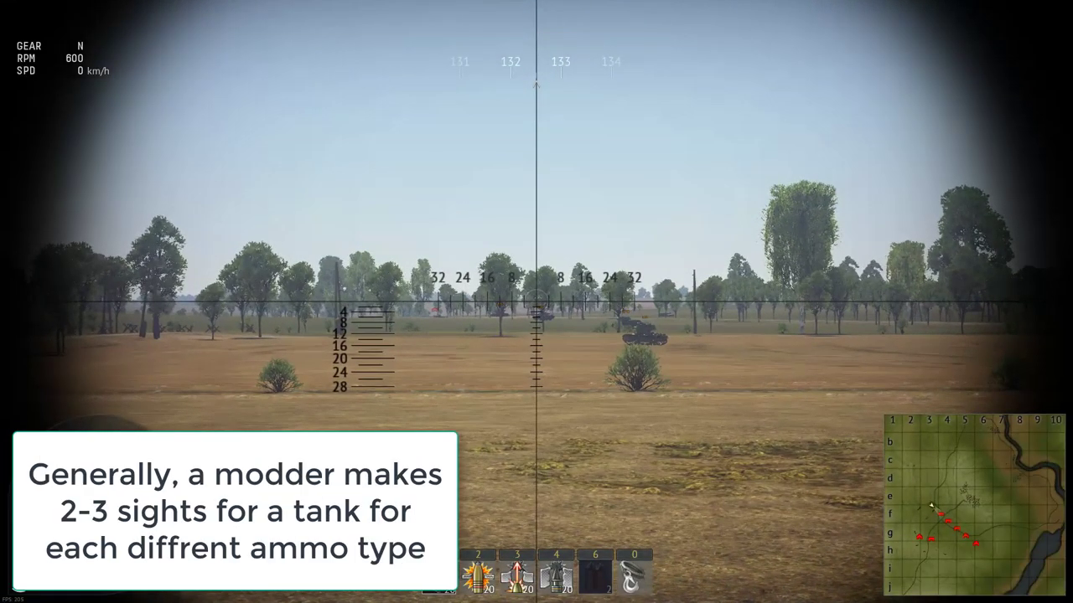
Raise the sight distance to 1100, then lower it back to 200.
key(Page_Up)
key(Page_Up)
key(Page_Up)
key(Page_Up)
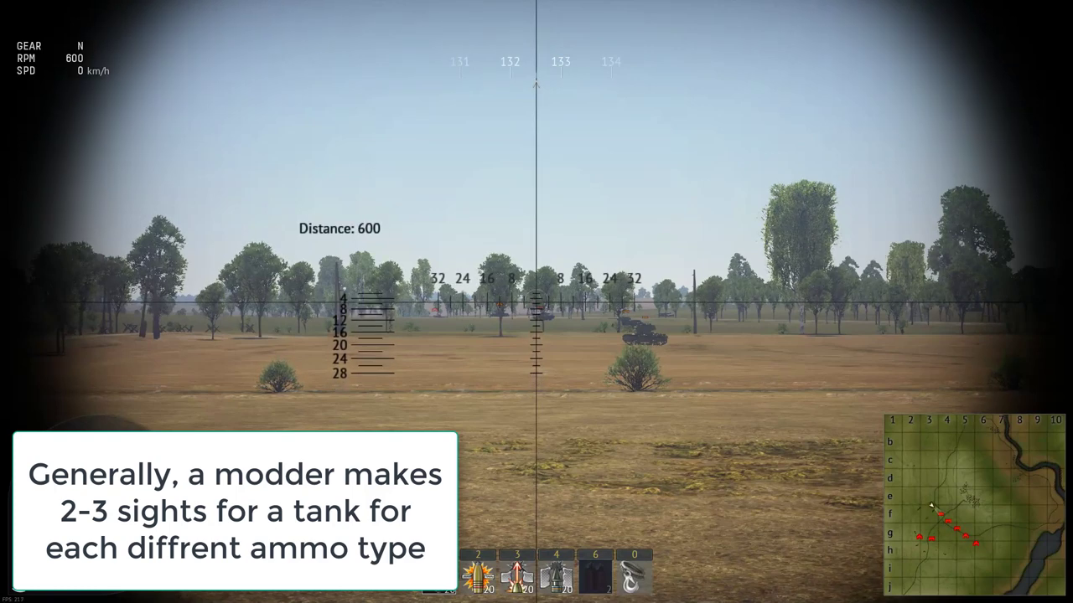
key(Page_Up)
key(Page_Up)
key(Page_Up)
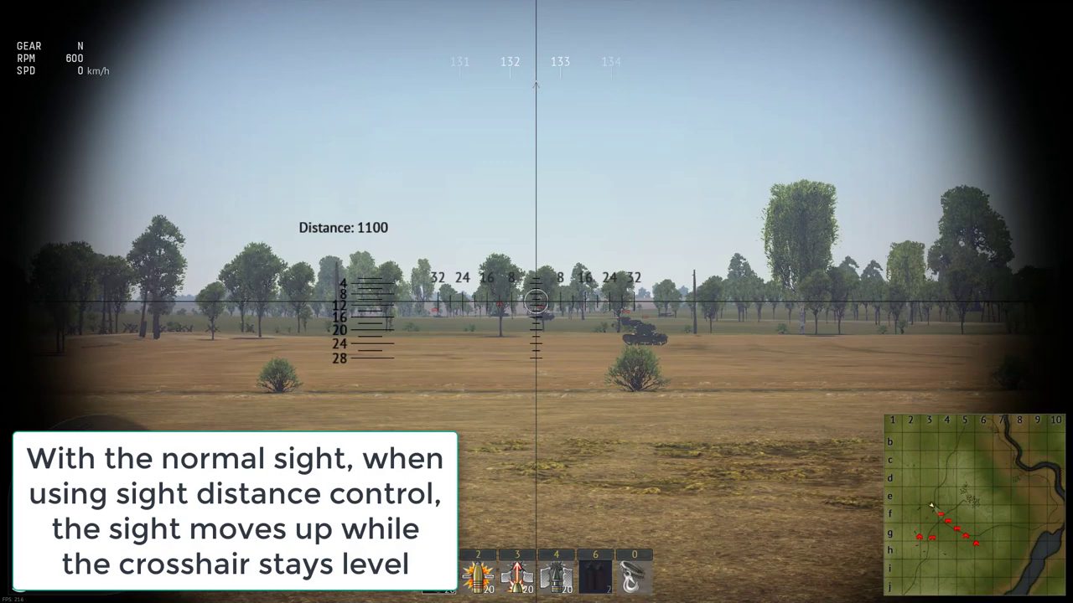
key(Page_Down)
key(Page_Down)
key(Page_Down)
key(Page_Down)
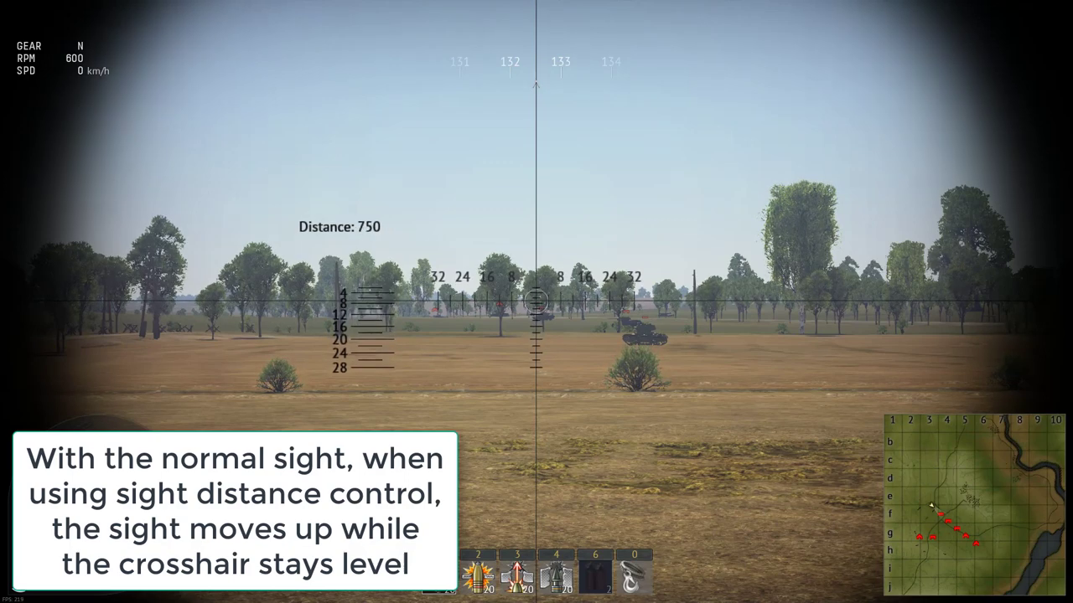
key(Page_Down)
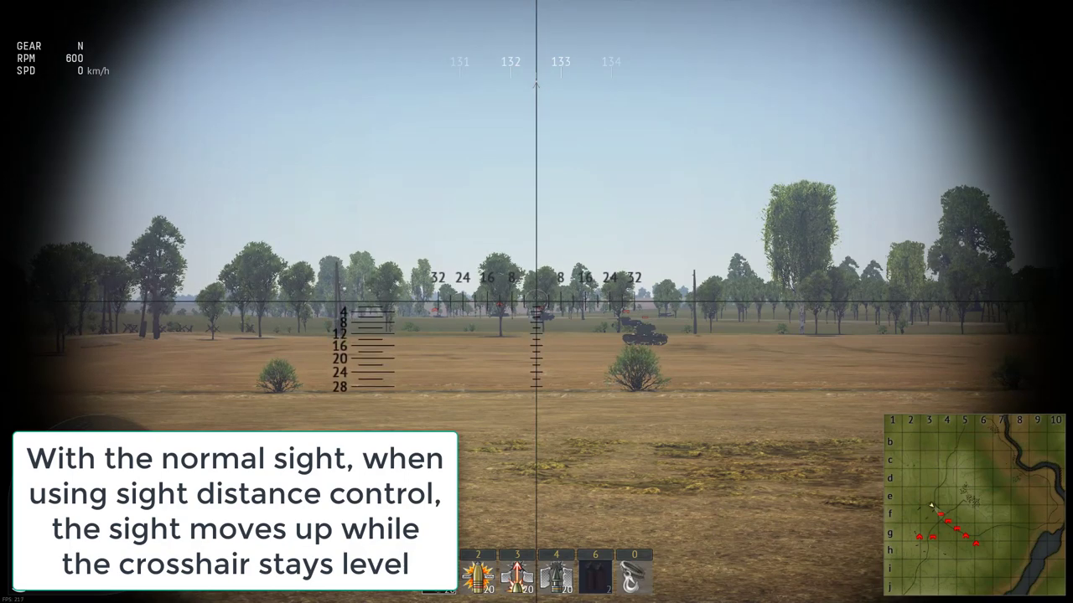
key(Escape)
Choose the tzf9b_sight_v1 custom sight grid in Options and resume the test drive.
click(502, 275)
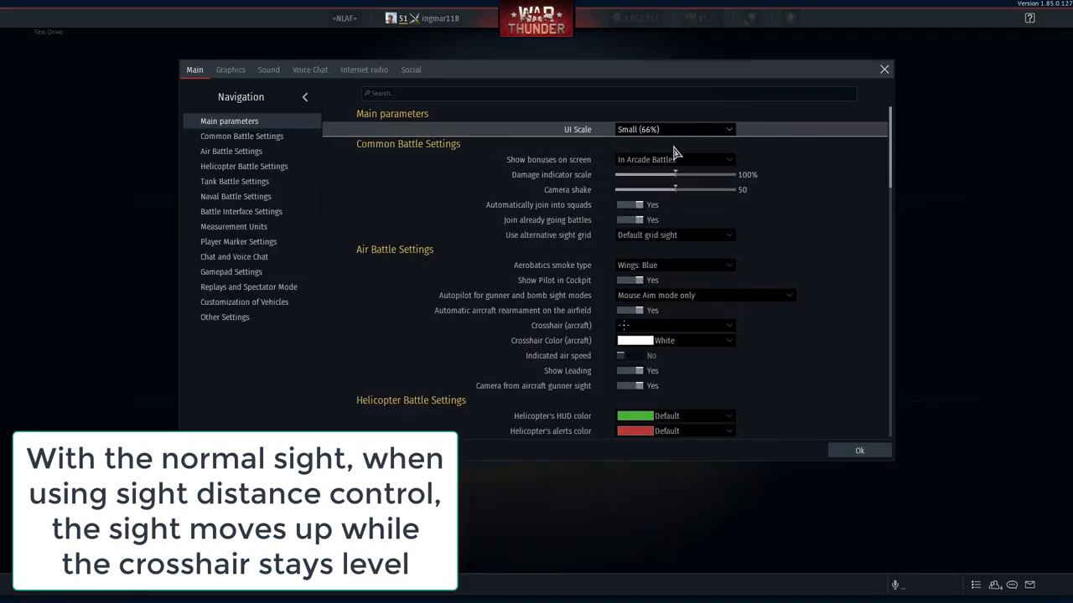
click(662, 235)
click(642, 262)
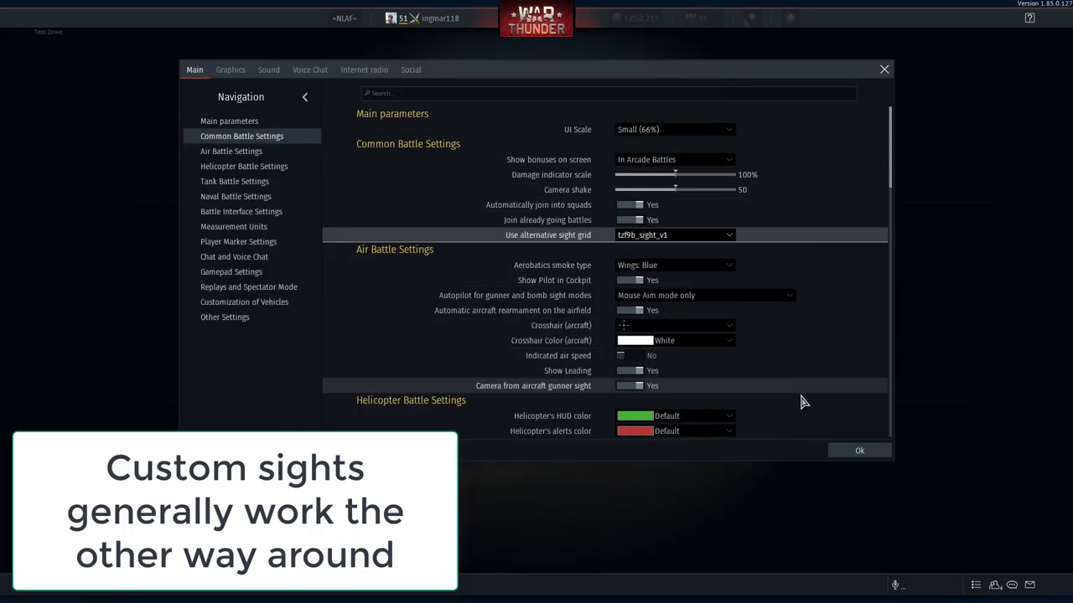
click(859, 450)
click(559, 245)
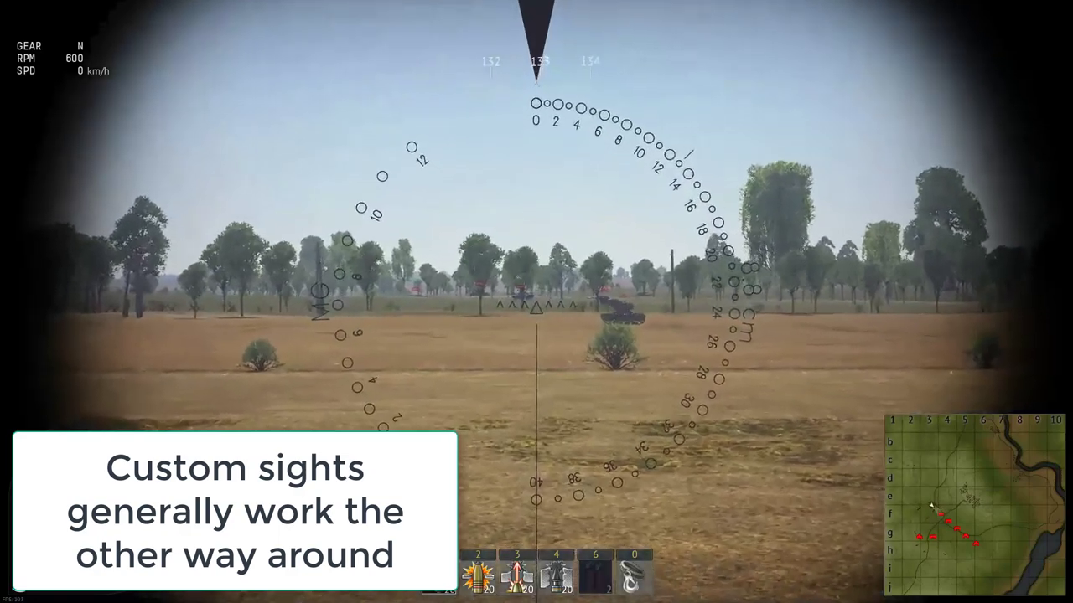
Adjust the custom sight's range scale up and down, then switch to the outside view.
key(Page_Up)
key(Page_Up)
key(Page_Up)
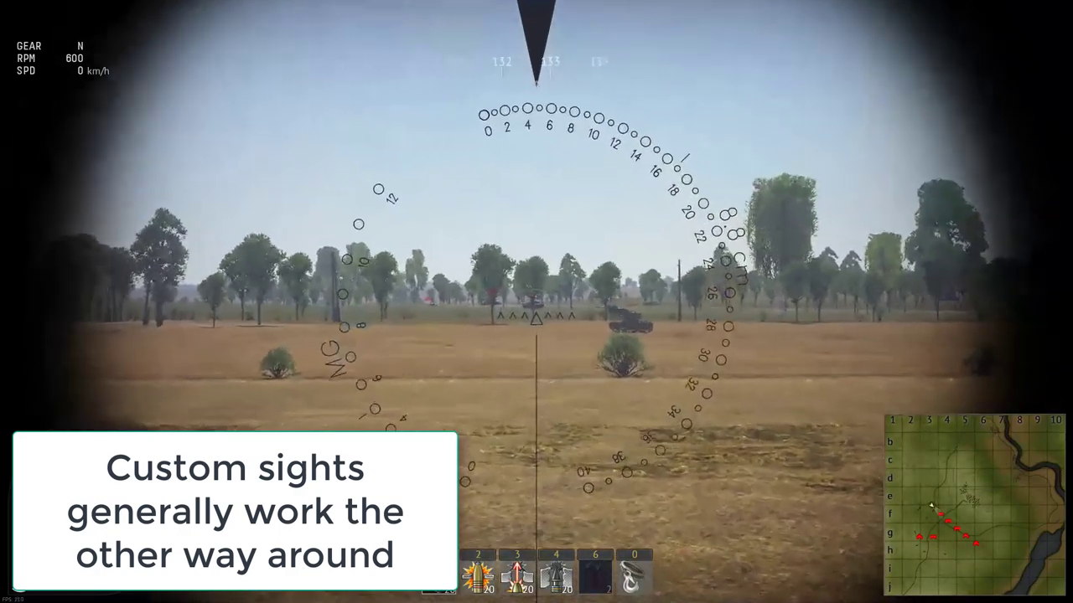
key(Page_Up)
key(Page_Up)
key(Page_Up)
key(Page_Up)
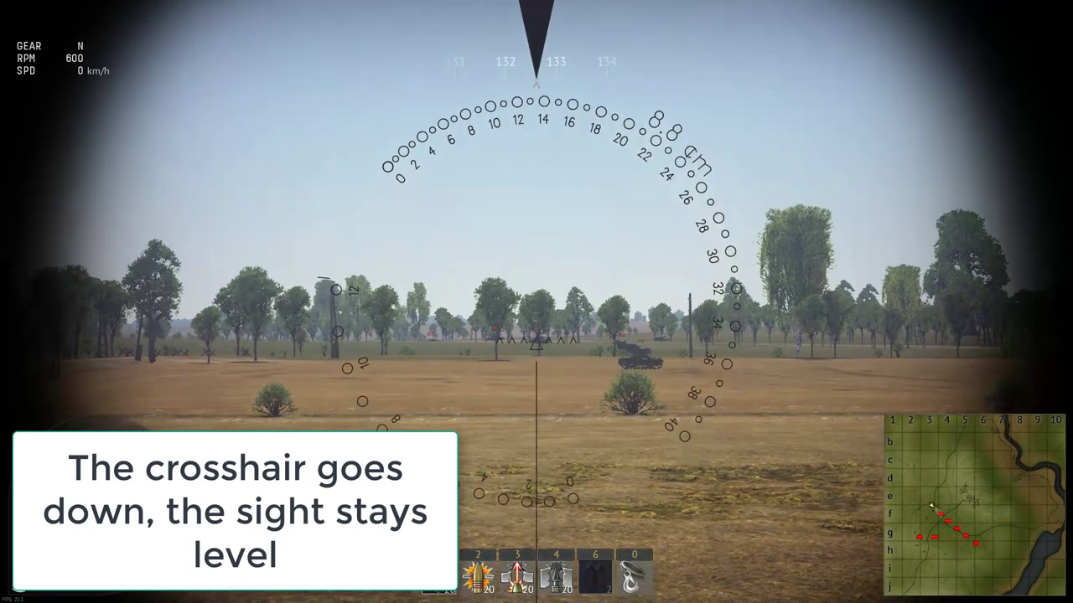
key(Page_Down)
key(Page_Down)
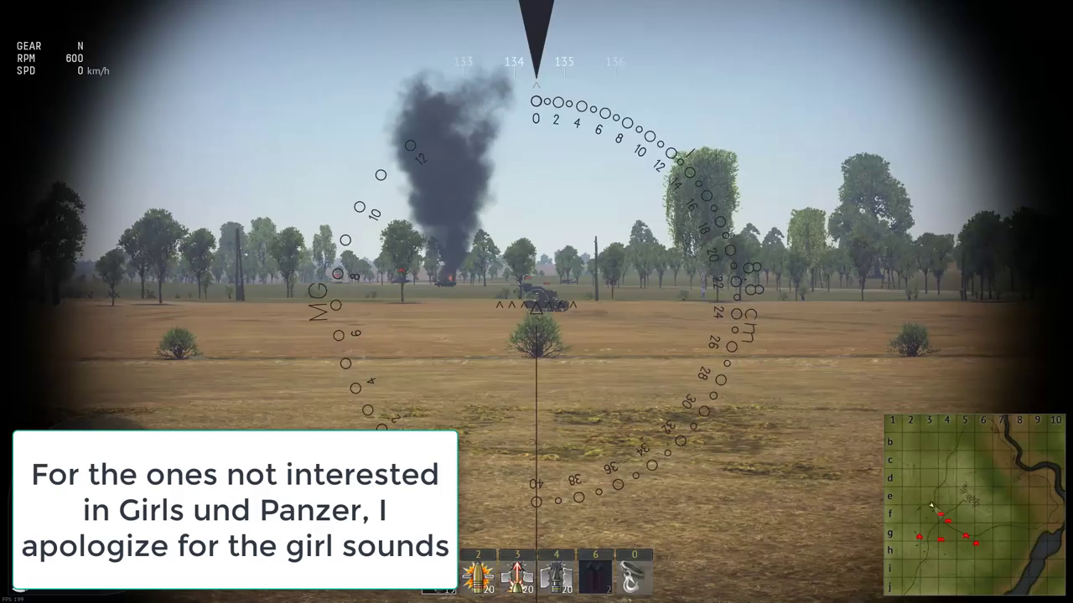
key(shift)
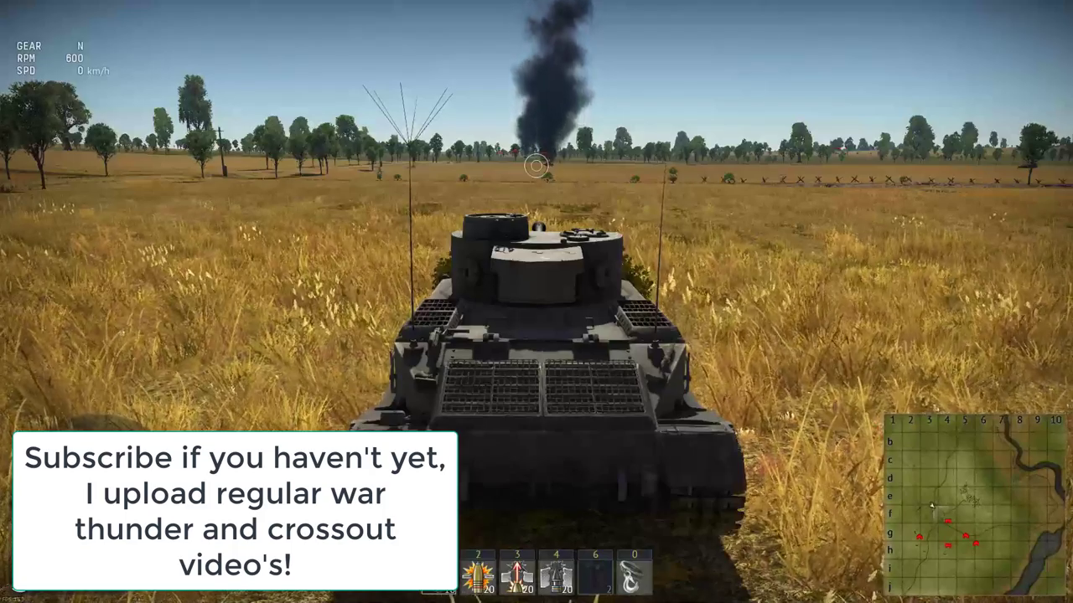
Cycle from the view over the turret to the gunner sight.
key(v)
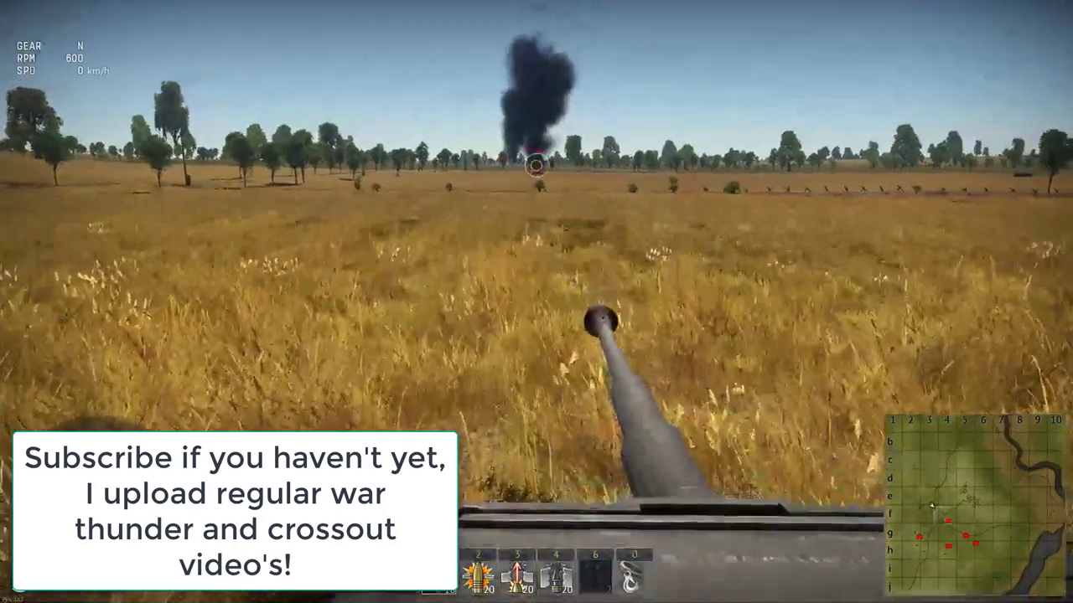
key(shift)
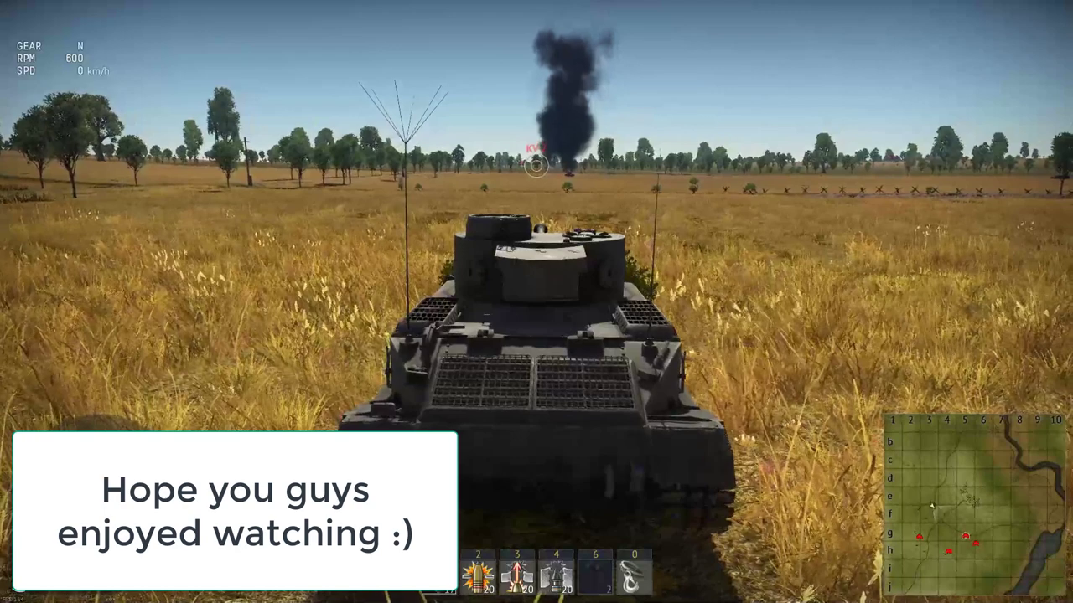
Leave the test drive and return to the hangar.
key(Escape)
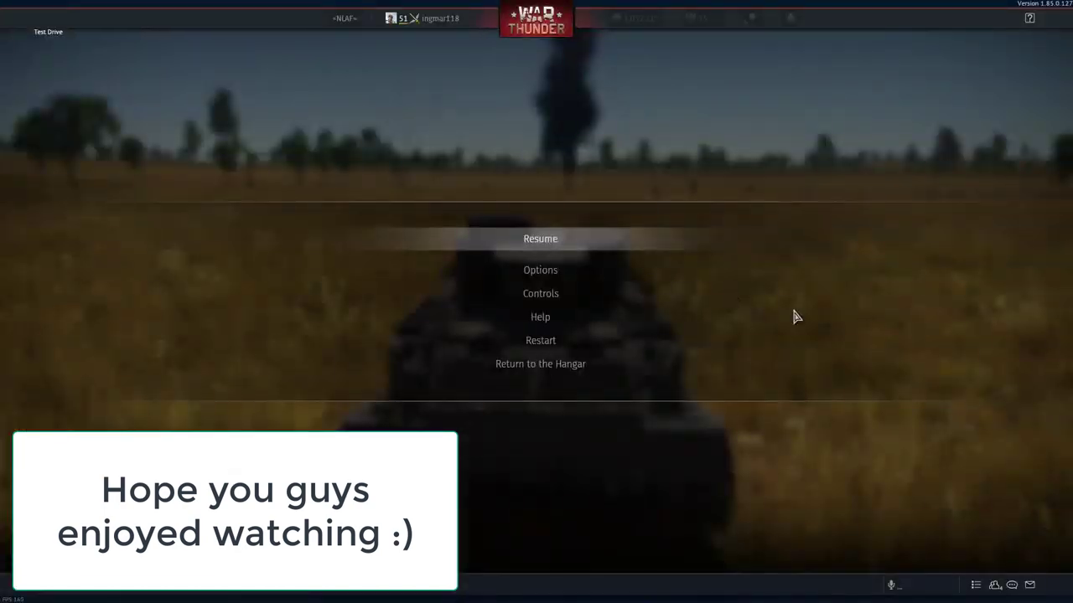
click(641, 366)
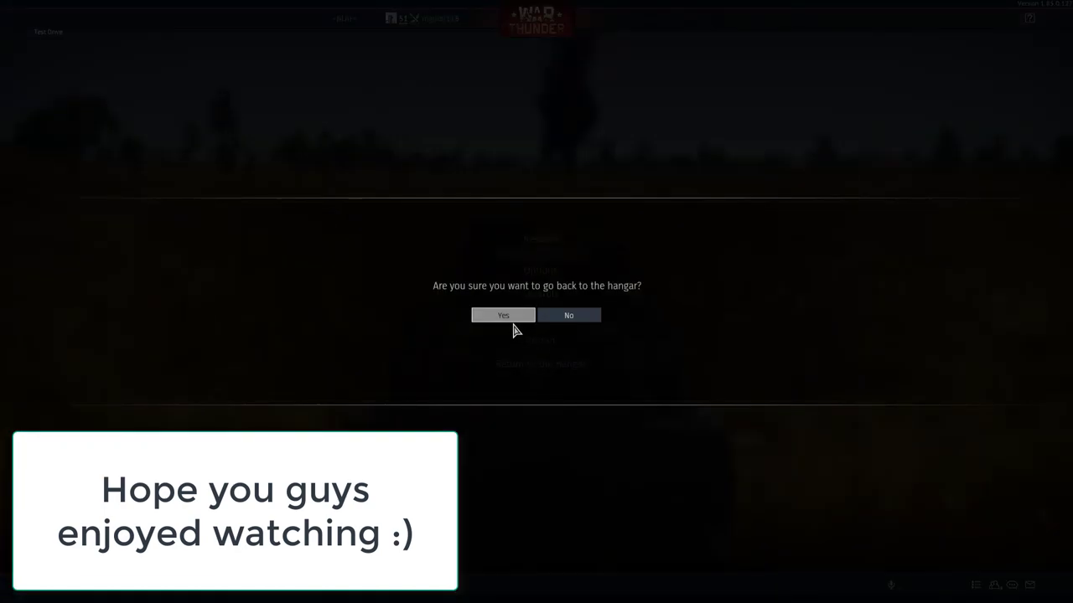
click(512, 328)
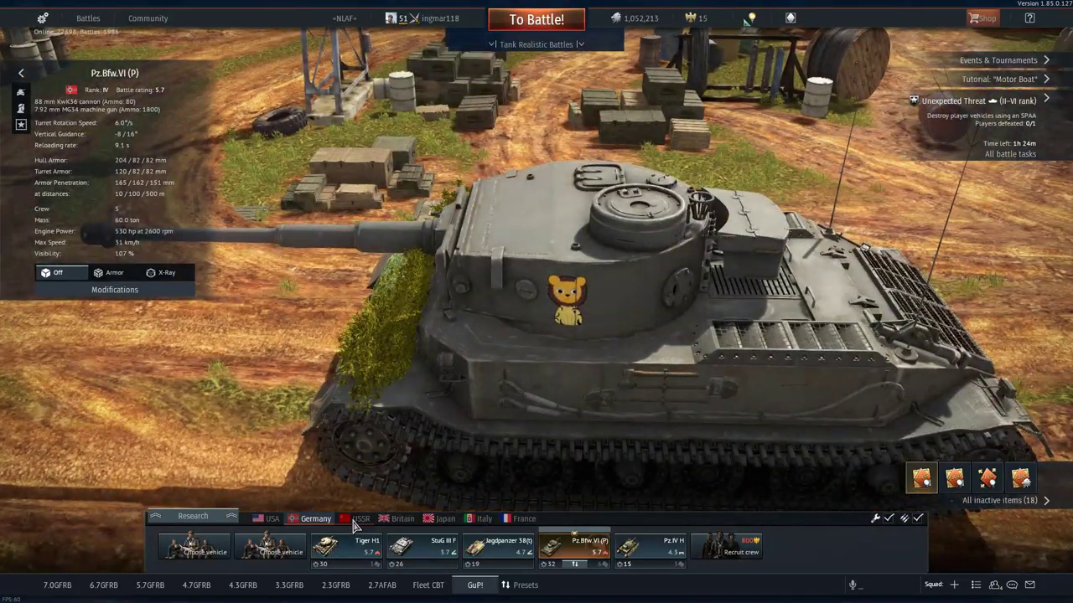
Show the American tanks and swing the view round to the T29's front.
click(359, 518)
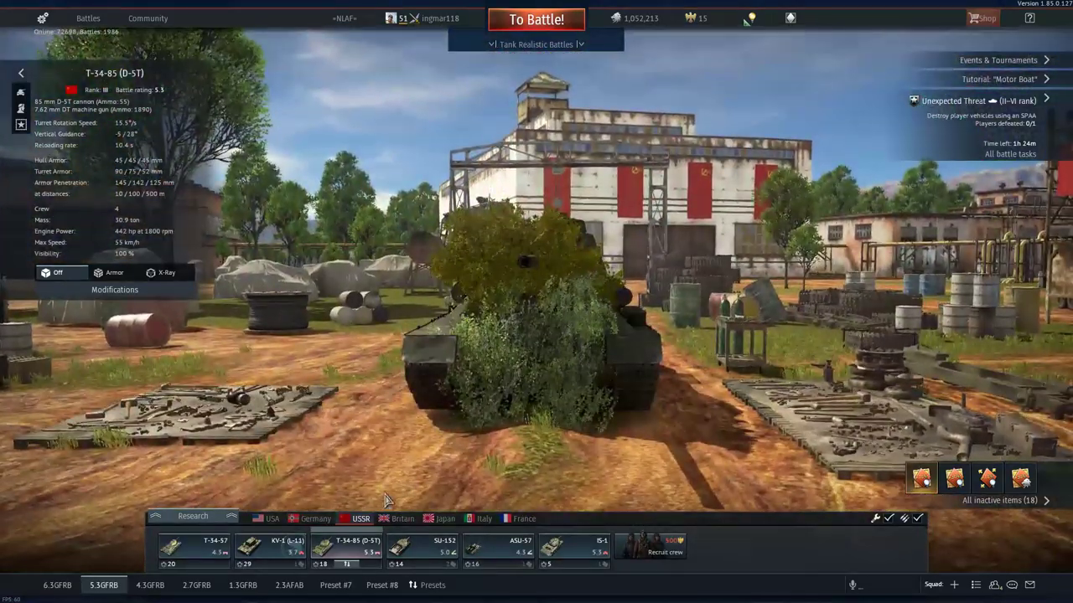
click(266, 520)
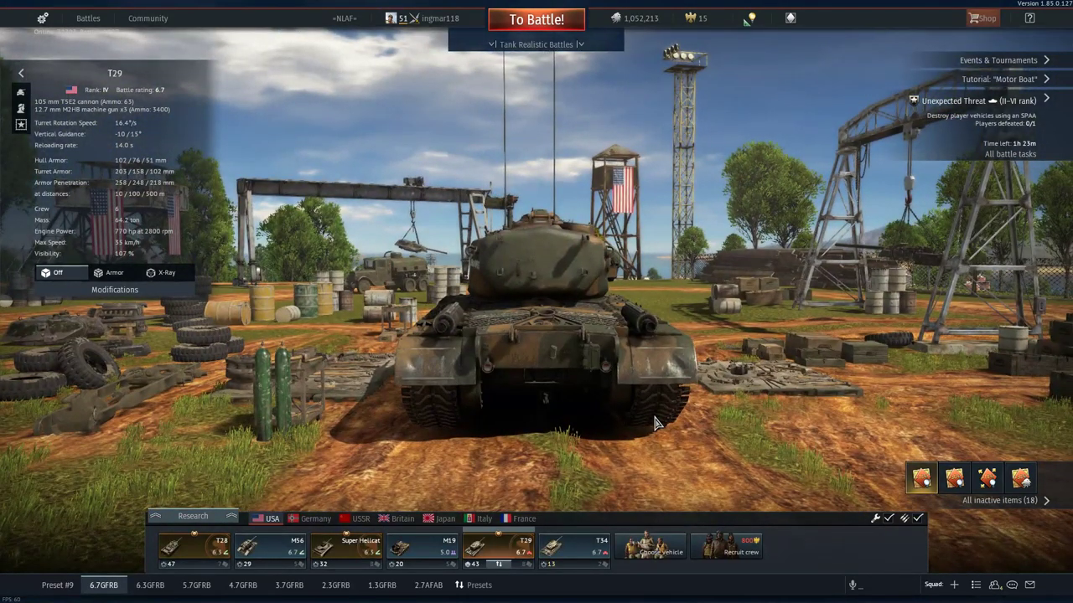
drag(654, 423, 475, 420)
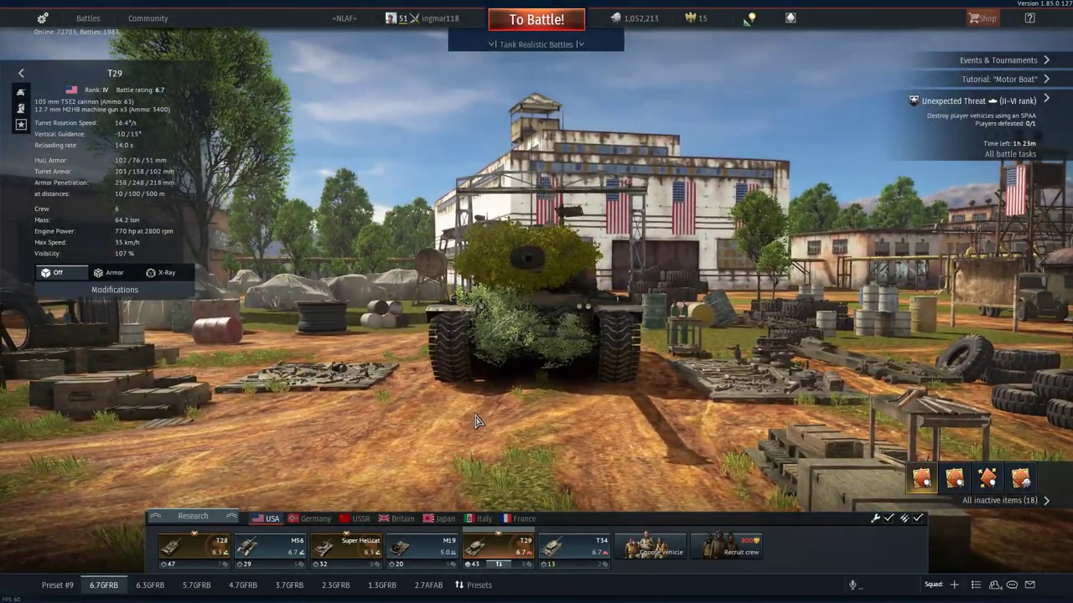